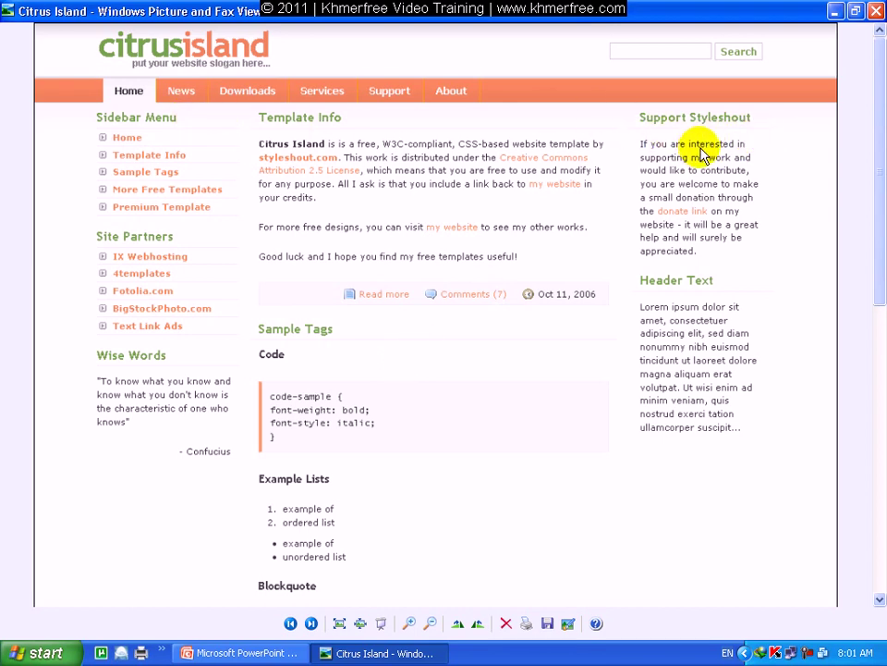
# Step: Minimize the Citrus Island reference image, start Adobe Photoshop CS4, and check the reference once before returning to Photoshop
pyautogui.click(835, 12)
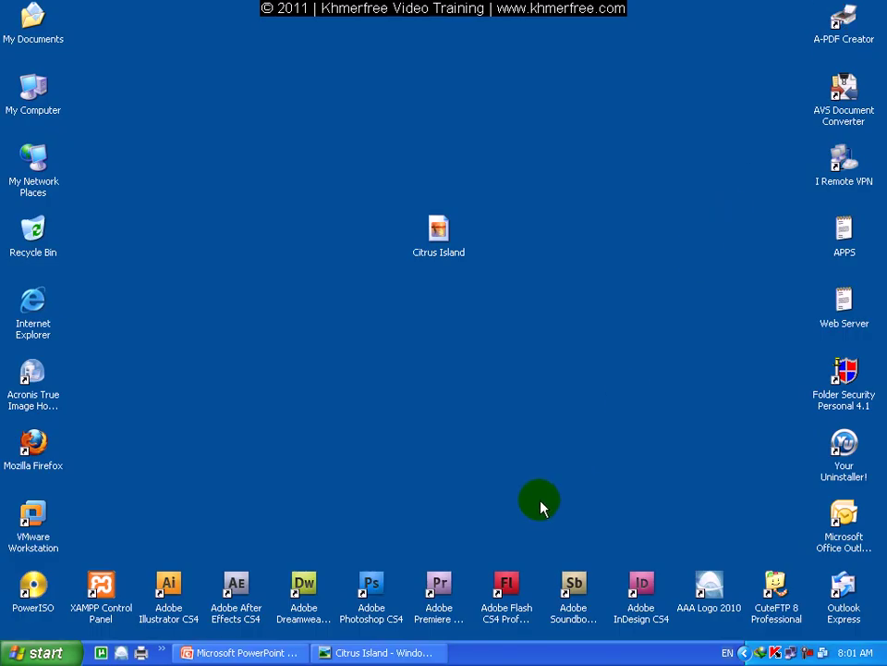
pyautogui.click(375, 588)
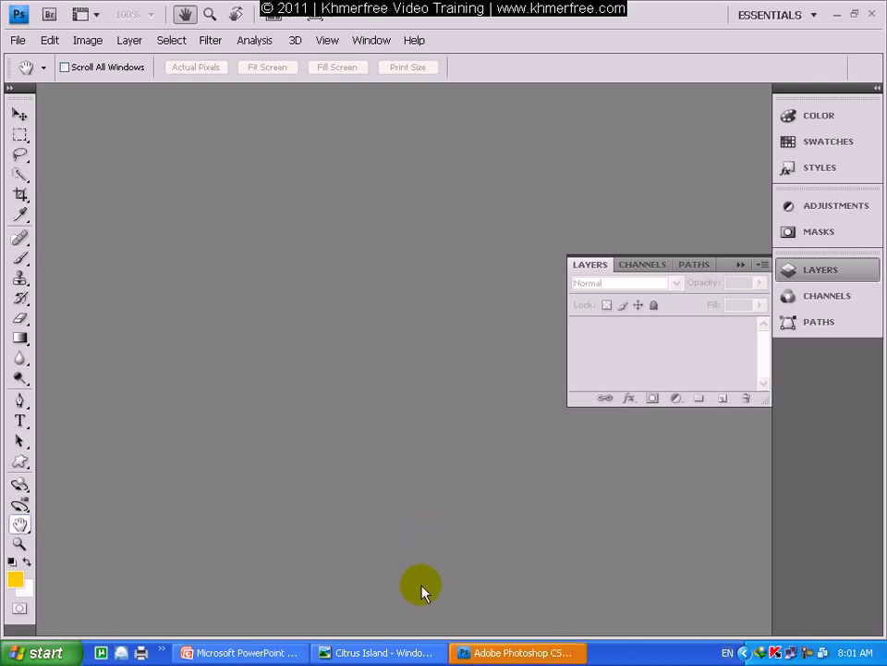
pyautogui.click(398, 652)
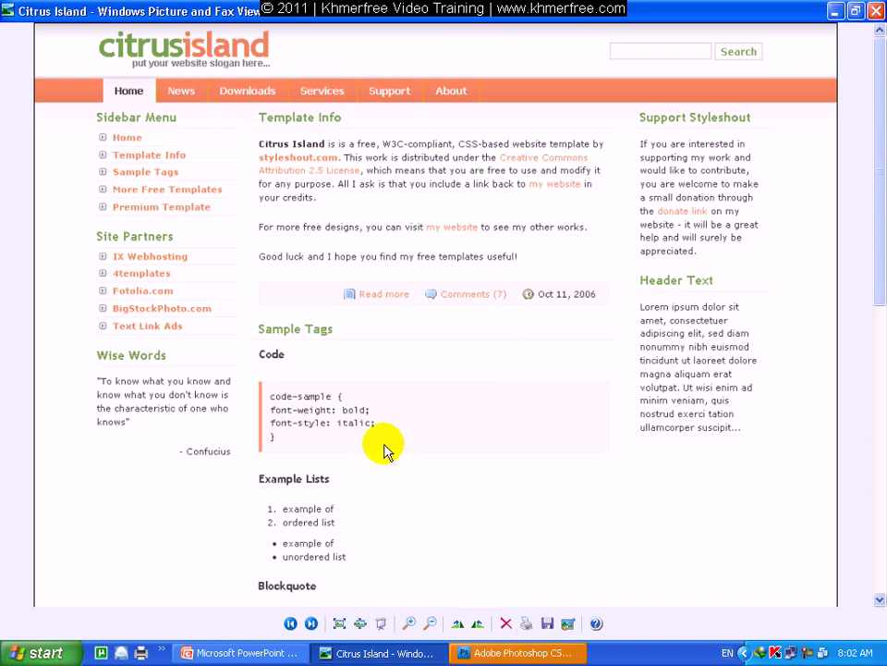
pyautogui.click(518, 653)
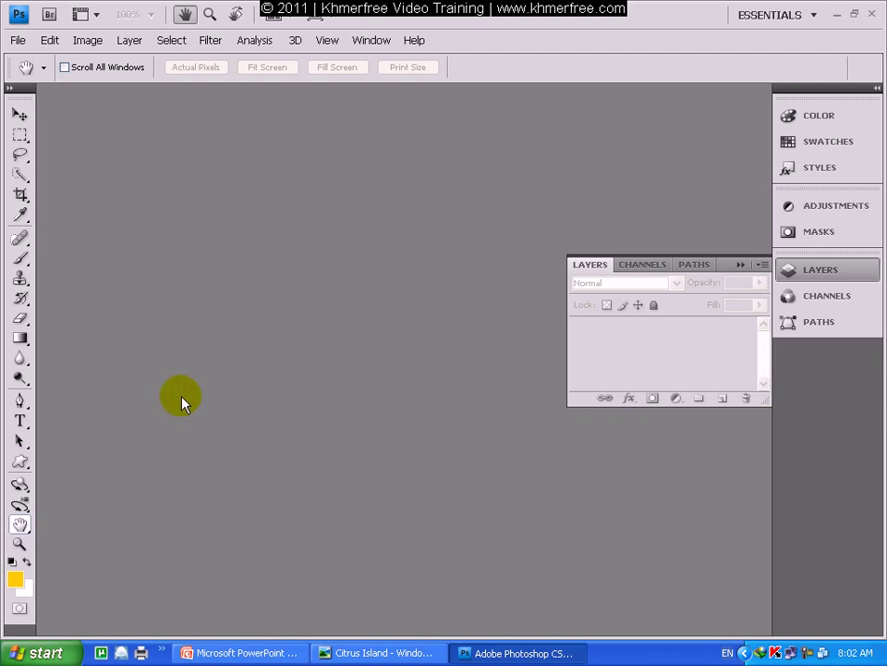
# Step: Create a new document 1000 pixels wide and 1500 pixels high
pyautogui.click(19, 40)
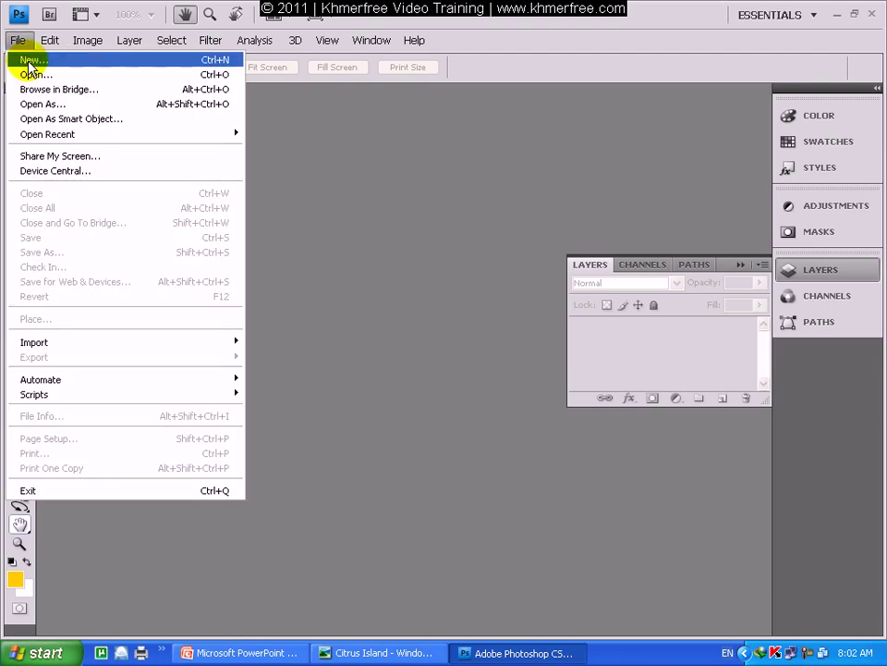
pyautogui.click(29, 60)
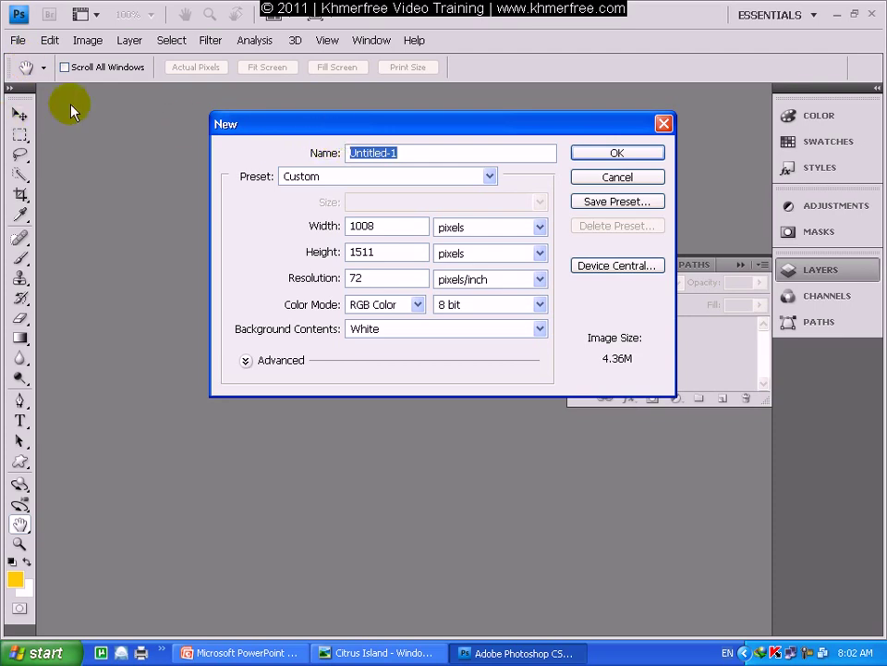
pyautogui.moveTo(379, 129); pyautogui.dragTo(330, 150)
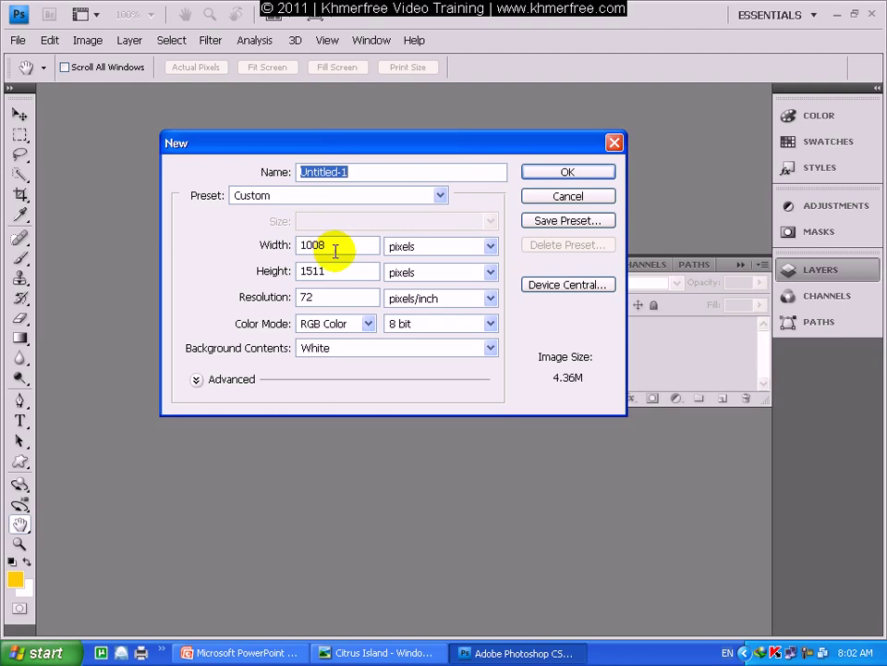
pyautogui.click(345, 244)
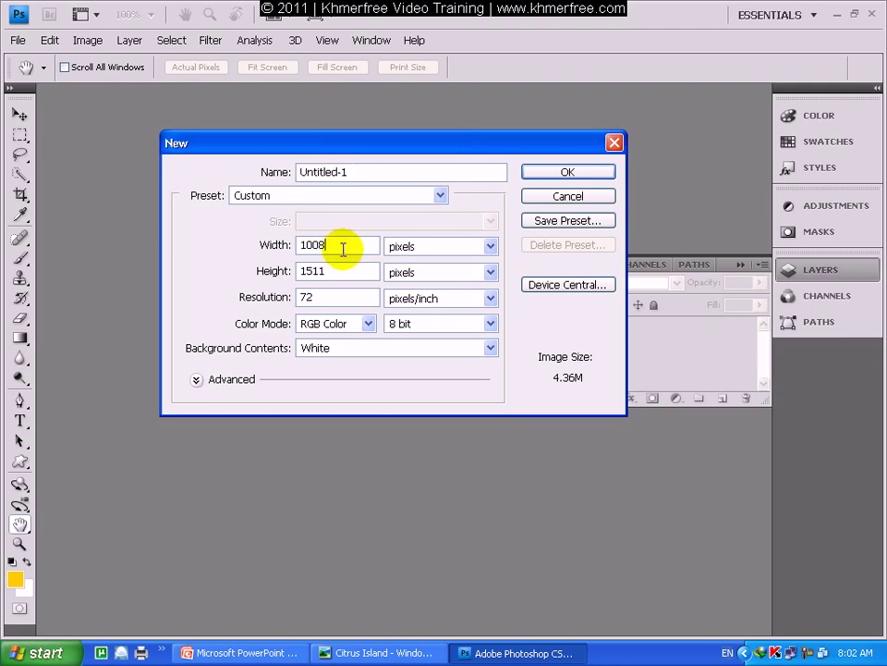
pyautogui.write('1000')
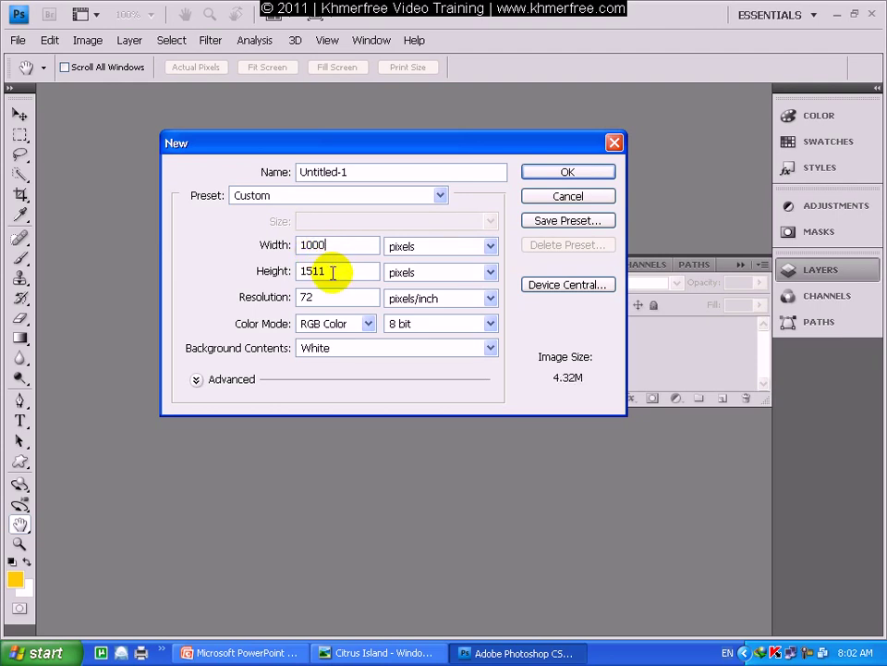
pyautogui.doubleClick(328, 270)
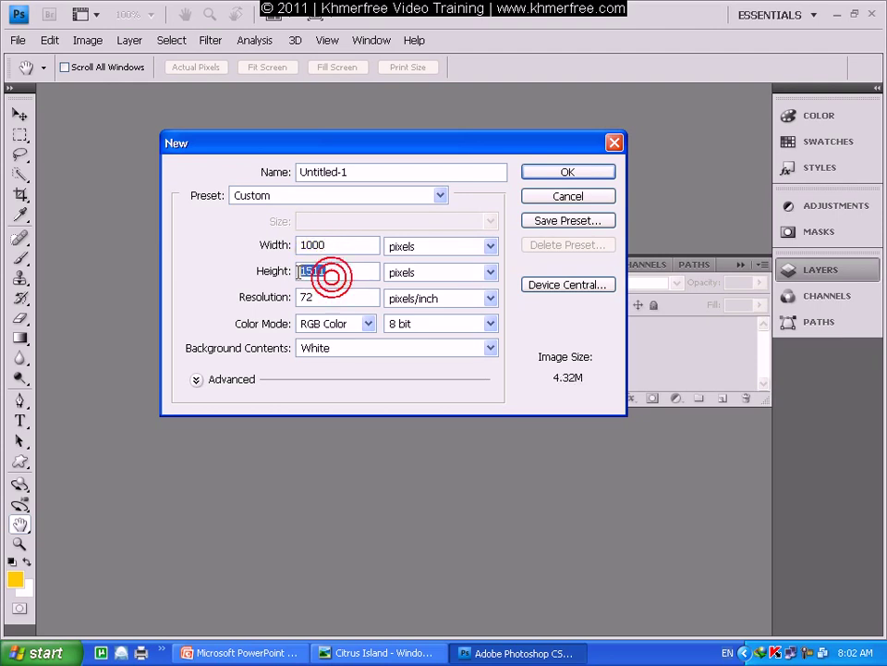
pyautogui.click(335, 271)
pyautogui.write('00')
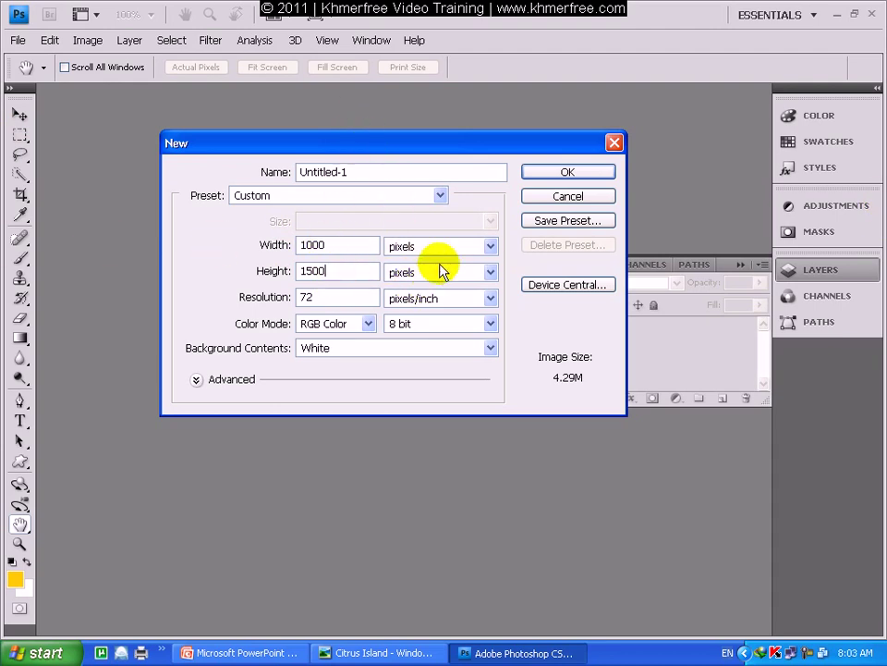
pyautogui.click(548, 178)
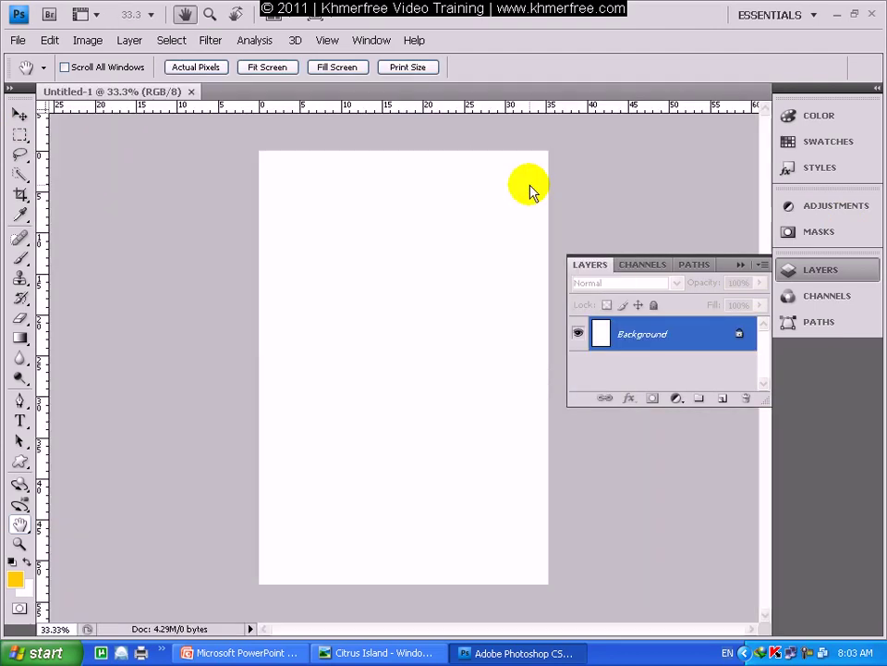
pyautogui.click(398, 305)
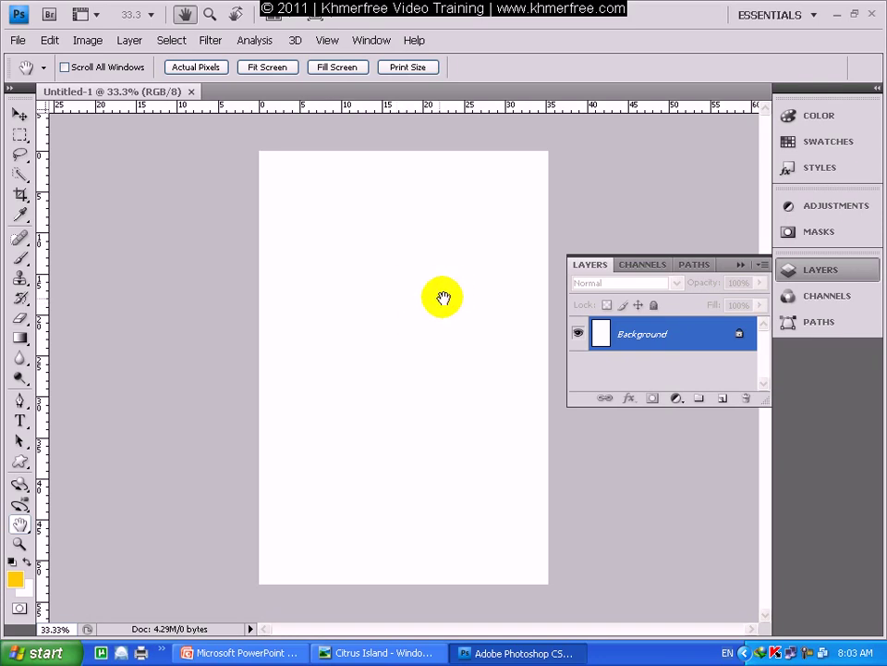
pyautogui.click(385, 230)
pyautogui.moveTo(336, 266)
pyautogui.mouseDown()
pyautogui.moveTo(392, 273)
pyautogui.moveTo(297, 263)
pyautogui.moveTo(353, 255)
pyautogui.mouseUp()
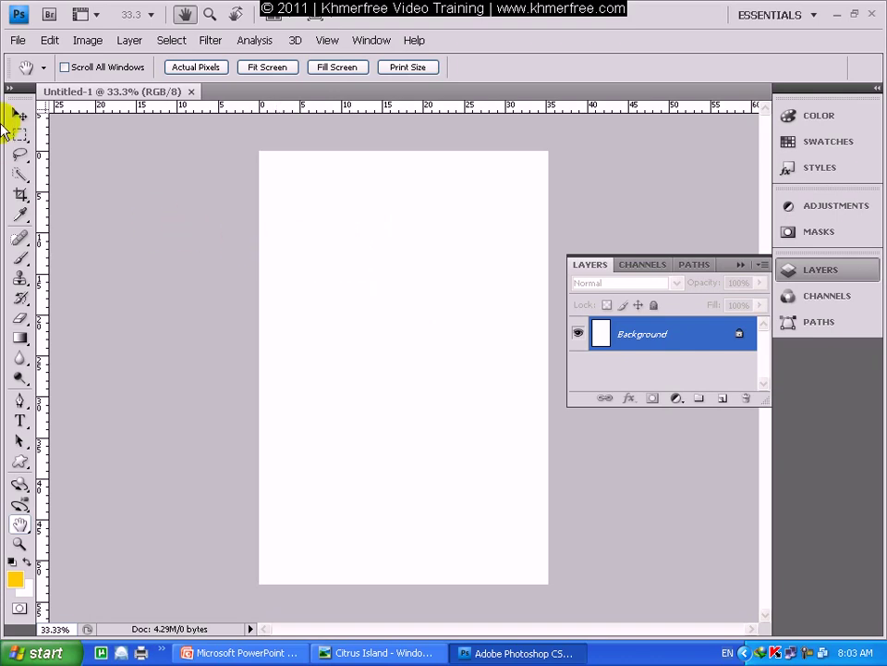
# Step: Start saving the document under a new name and browse to the source folder within All Lessons' web design folder on drive D
pyautogui.click(17, 42)
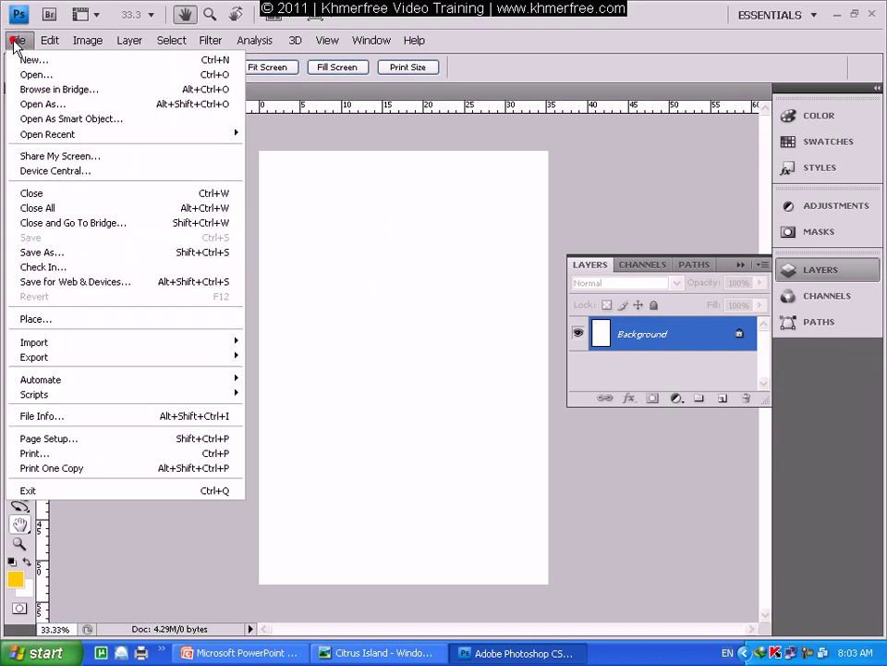
pyautogui.click(68, 254)
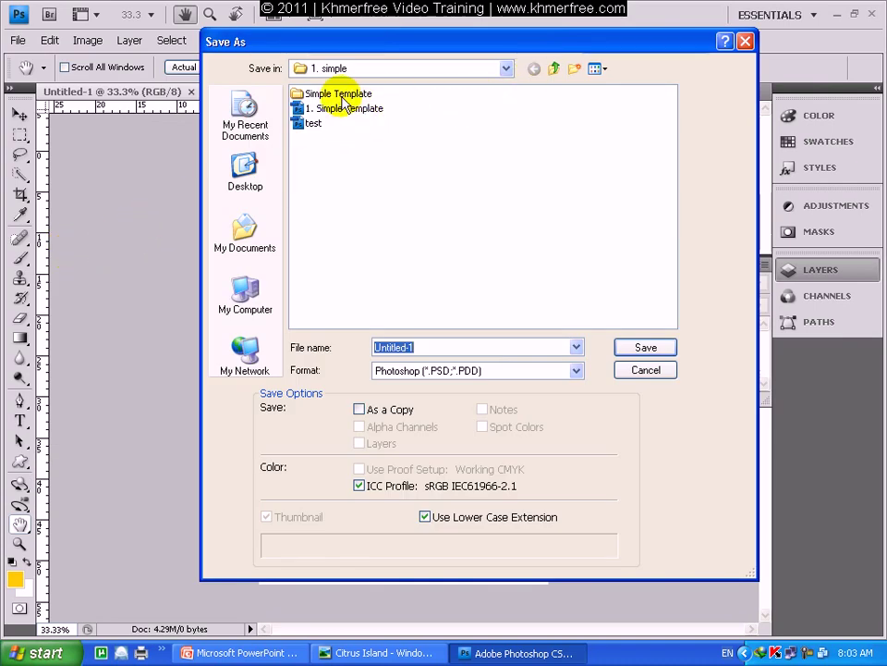
pyautogui.click(453, 70)
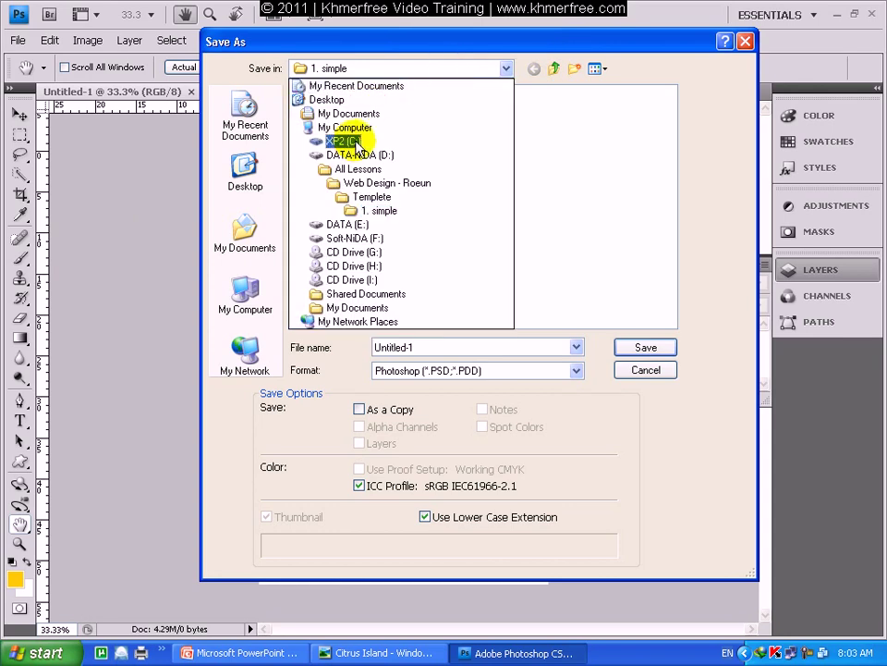
pyautogui.click(355, 155)
pyautogui.click(332, 109)
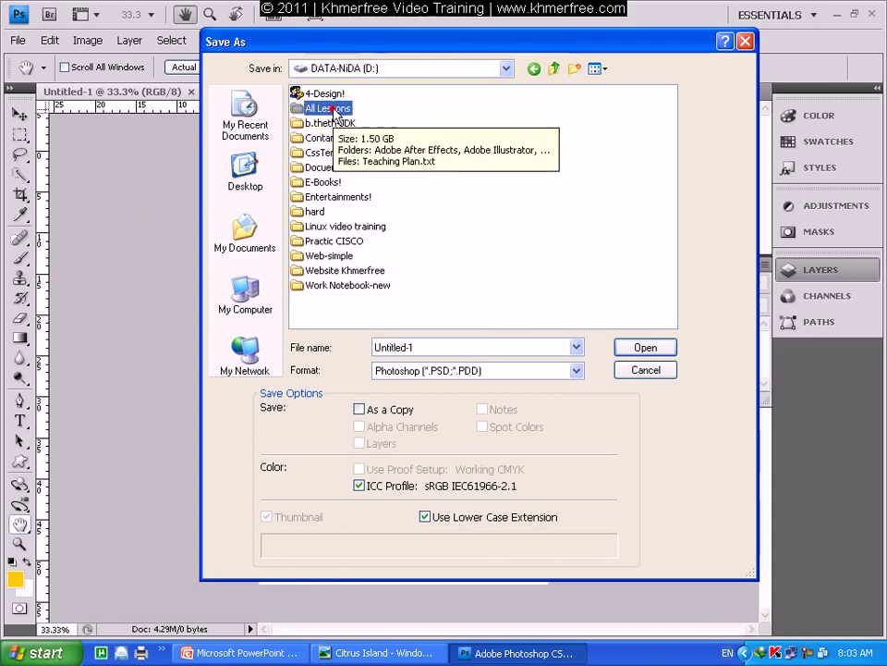
pyautogui.doubleClick(333, 109)
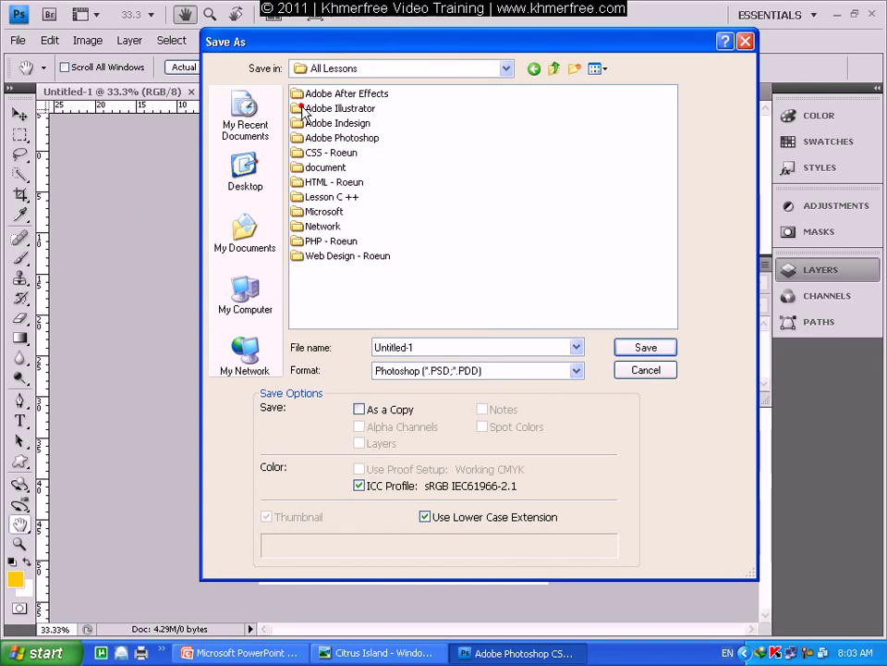
pyautogui.doubleClick(352, 255)
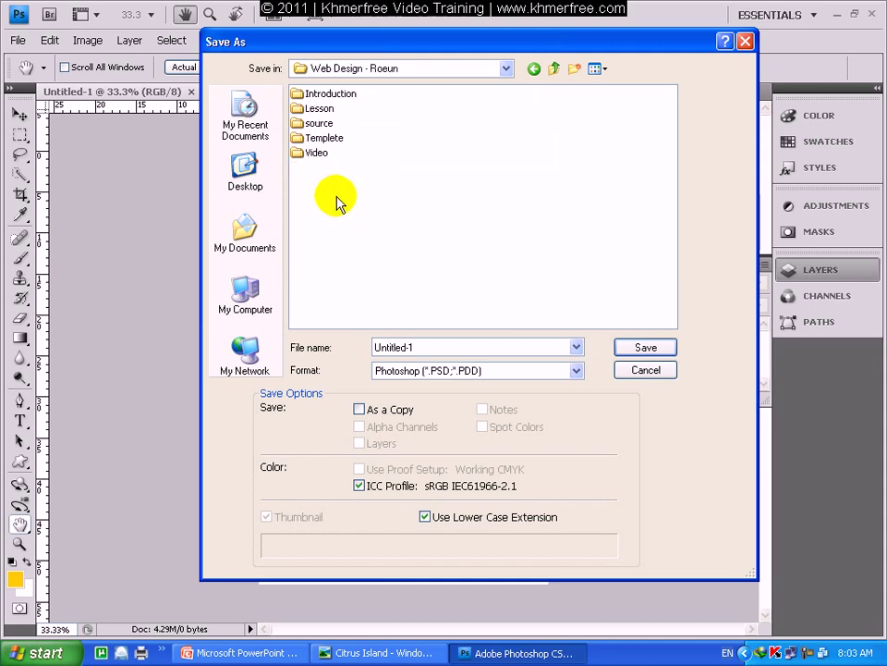
pyautogui.doubleClick(318, 123)
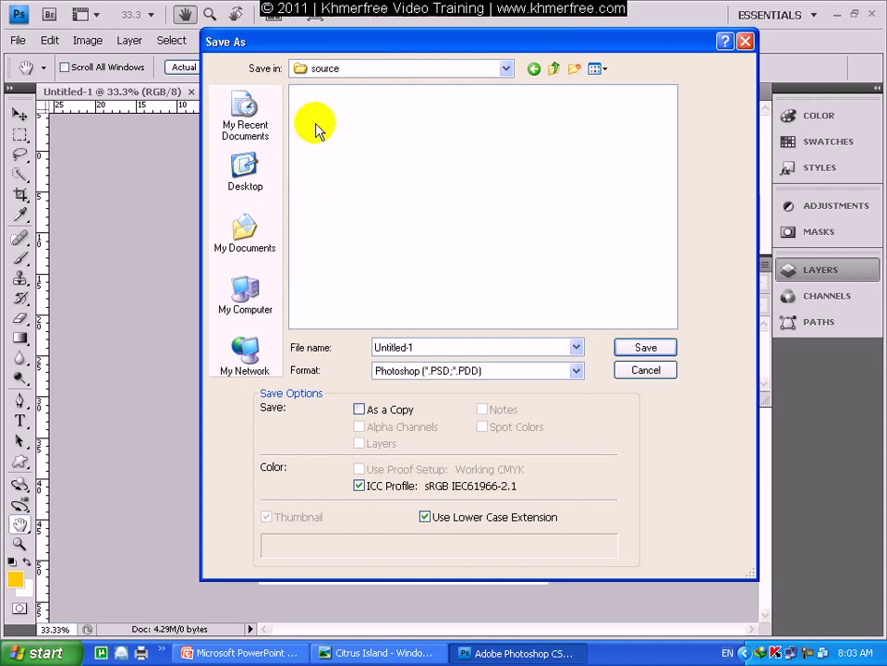
# Step: Create a folder named "citrus island" and save the document in it as "template" in Photoshop format
pyautogui.click(573, 69)
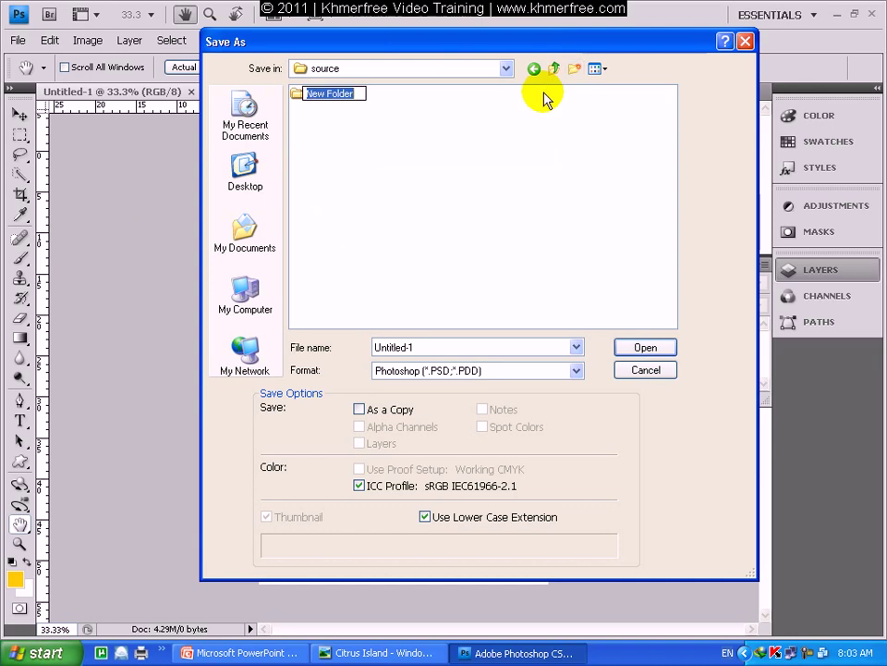
pyautogui.write('citrus')
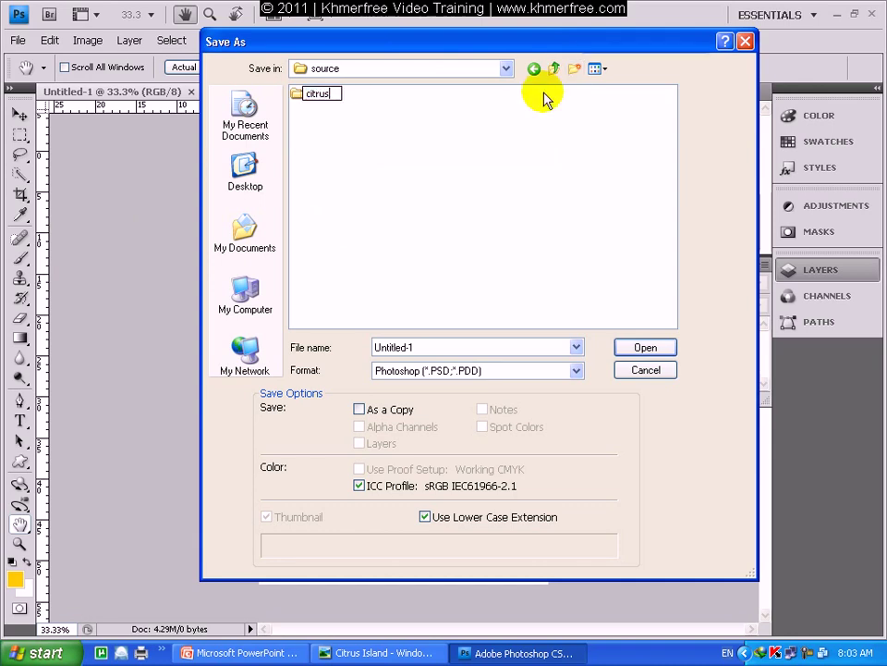
pyautogui.write(' island')
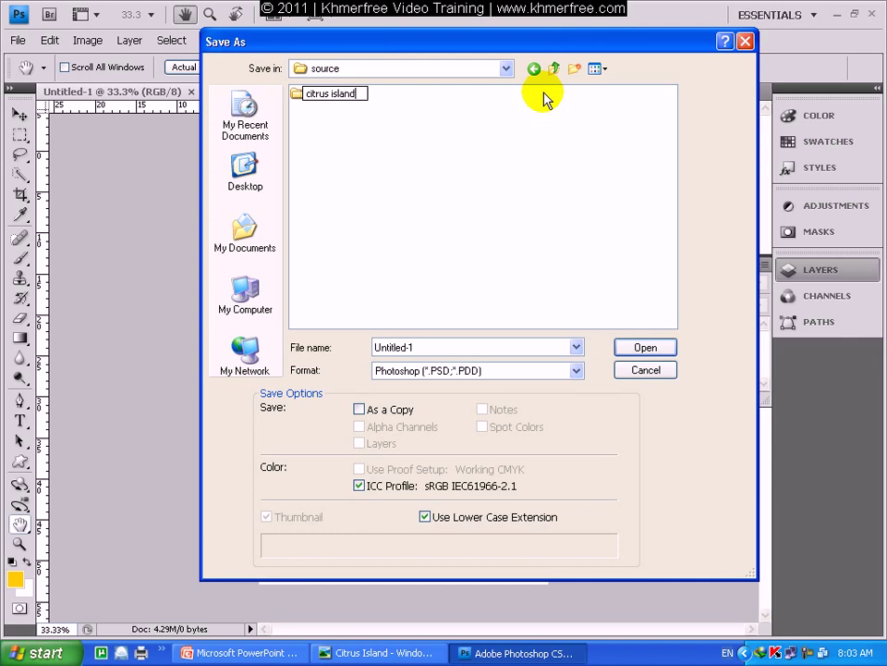
pyautogui.press('Return')
pyautogui.press('Return')
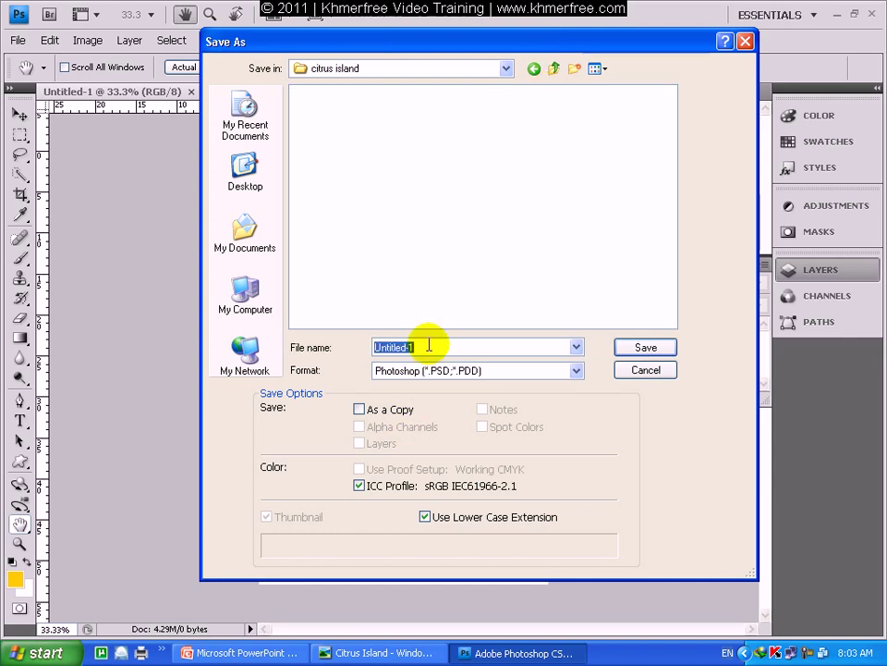
pyautogui.write('template')
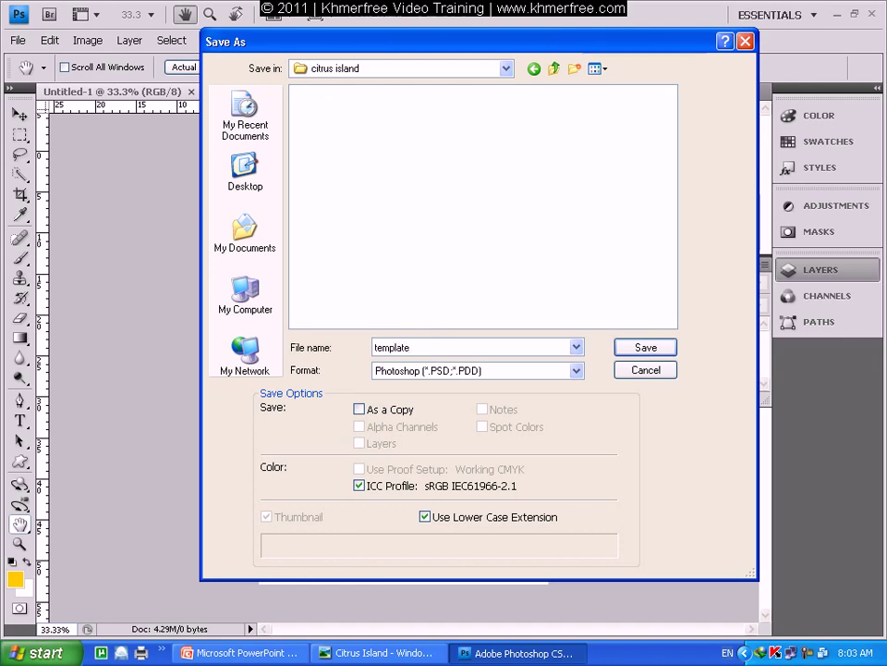
pyautogui.click(667, 351)
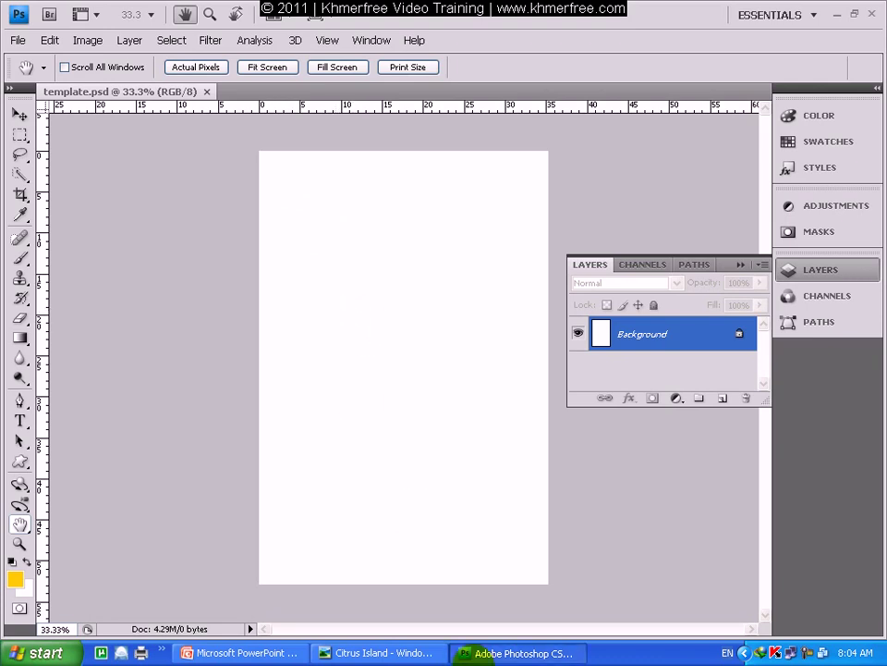
# Step: Switch to the Citrus Island reference image and examine its header, navigation bar, search box and column layout
pyautogui.click(404, 662)
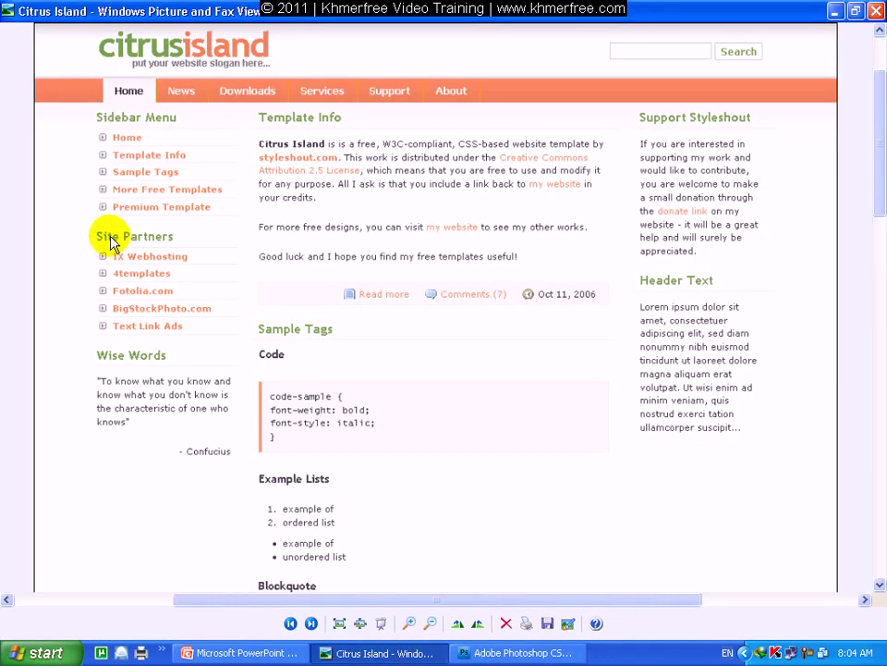
pyautogui.scroll(5, 234, 119)
pyautogui.scroll(-4, 878, 114)
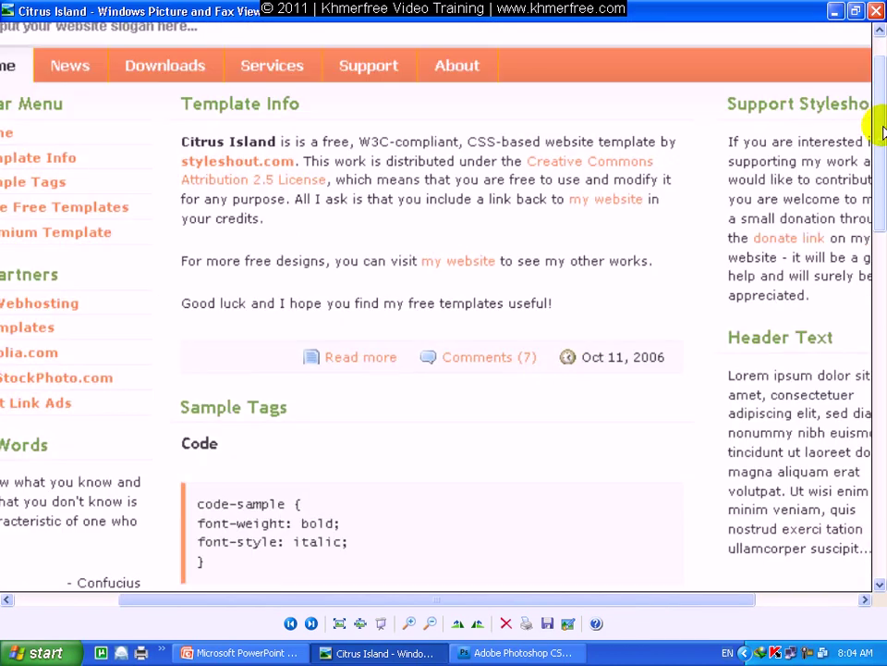
pyautogui.moveTo(482, 601); pyautogui.dragTo(399, 600)
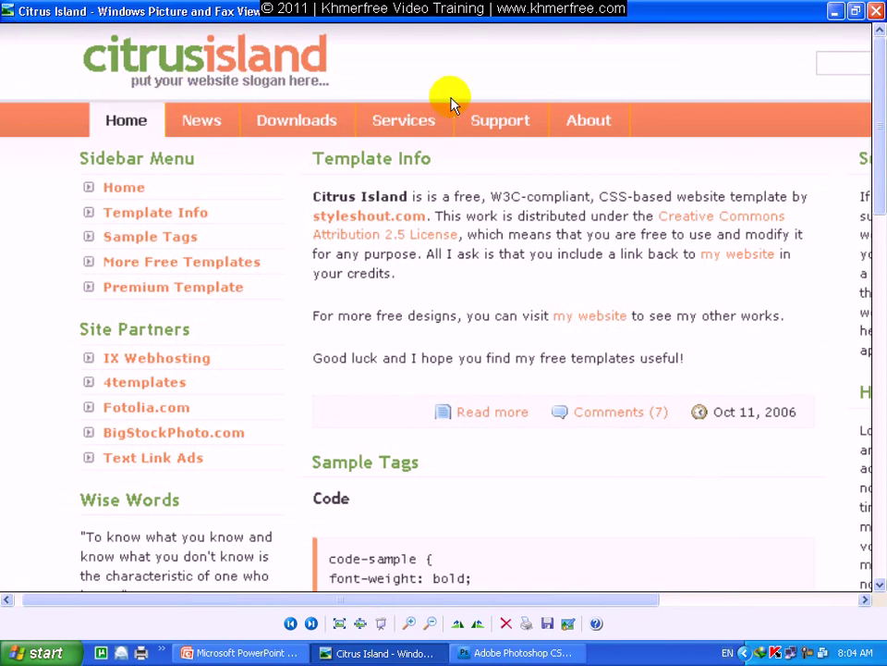
pyautogui.moveTo(503, 599); pyautogui.dragTo(693, 597)
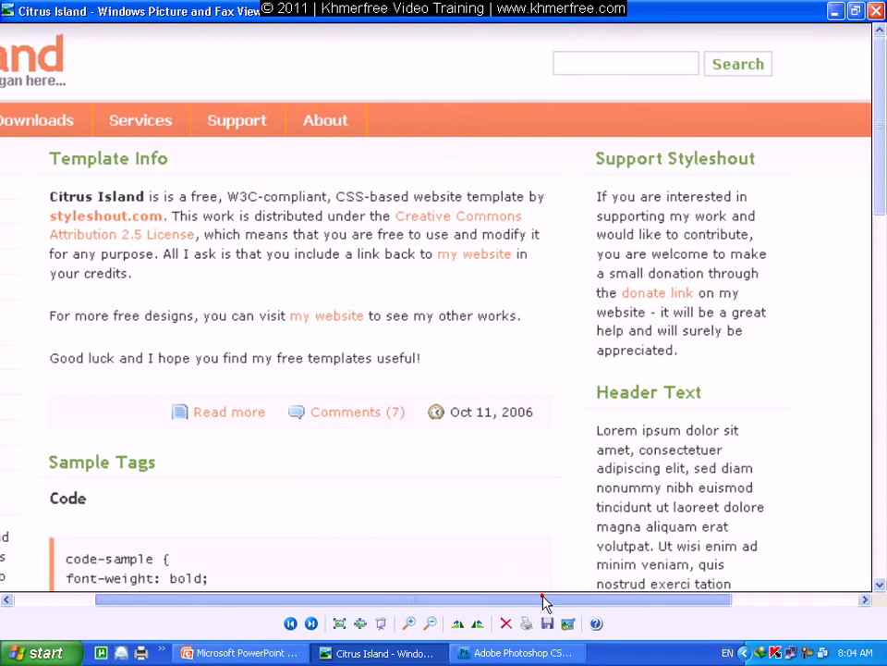
pyautogui.moveTo(544, 599); pyautogui.dragTo(542, 596)
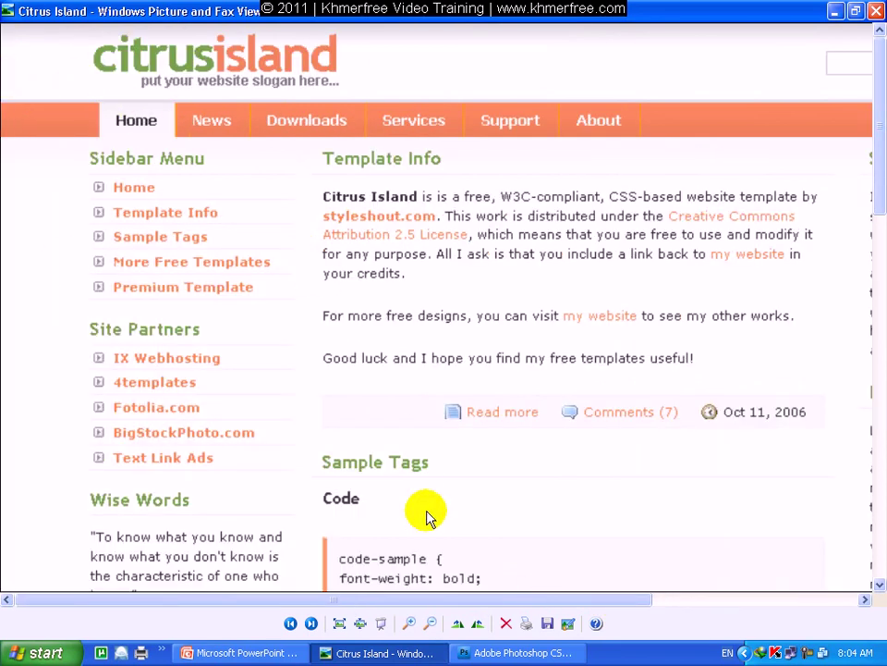
# Step: Switch back to Photoshop and zoom in on the upper part of the blank template page to 66.7%
pyautogui.click(493, 655)
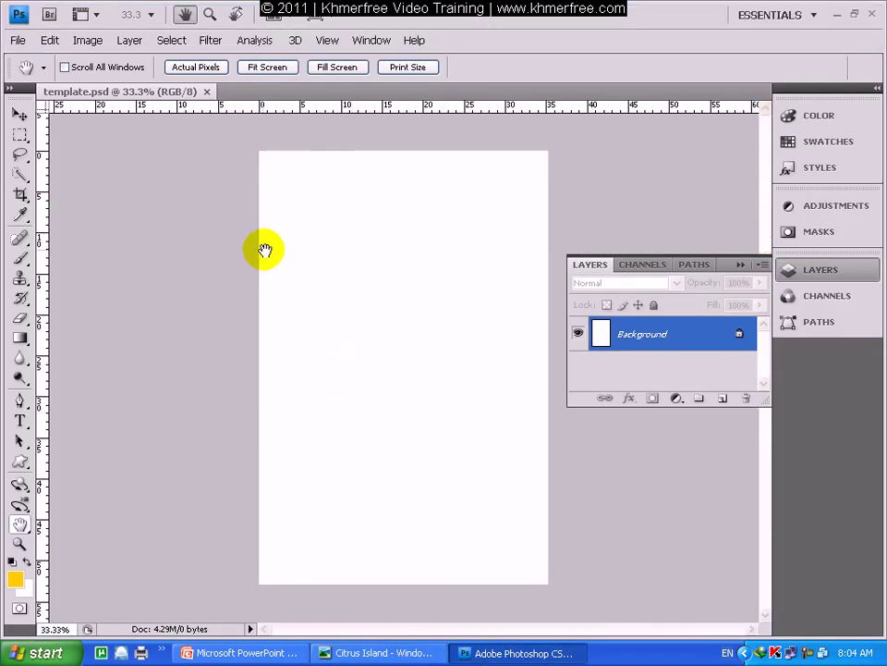
pyautogui.click(19, 545)
pyautogui.click(397, 217)
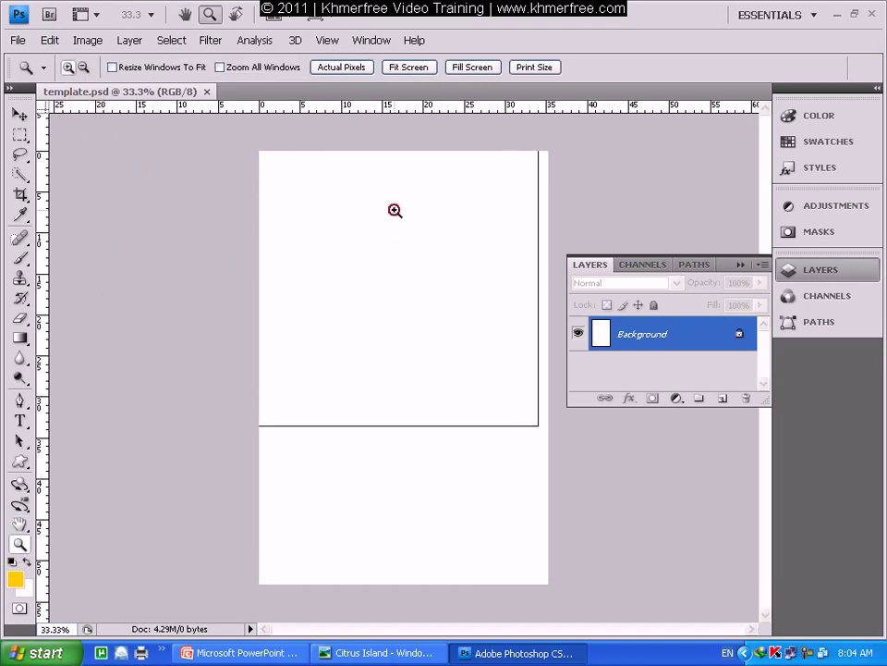
pyautogui.click(396, 208)
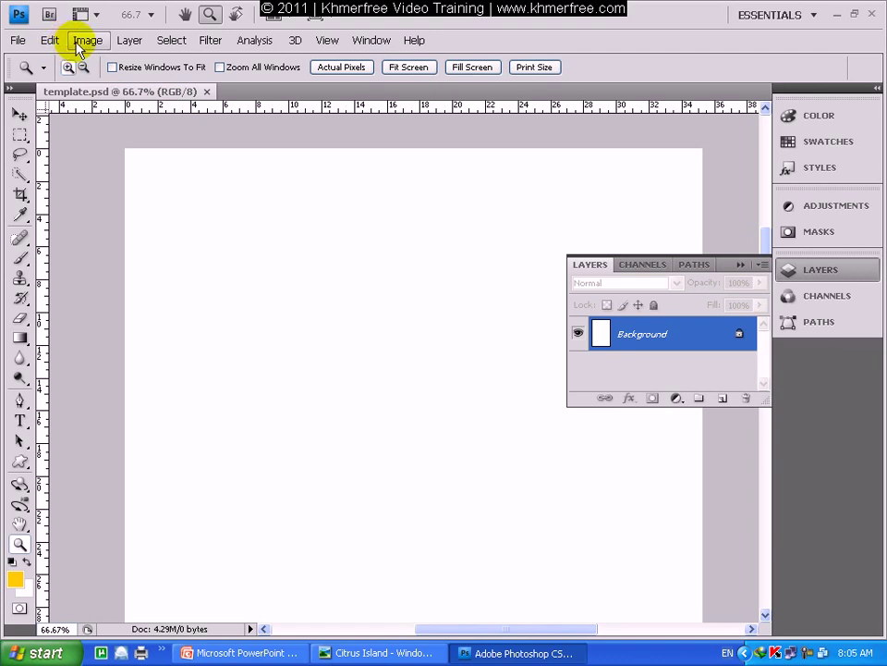
# Step: Hide the document's rulers and show them again
pyautogui.click(325, 40)
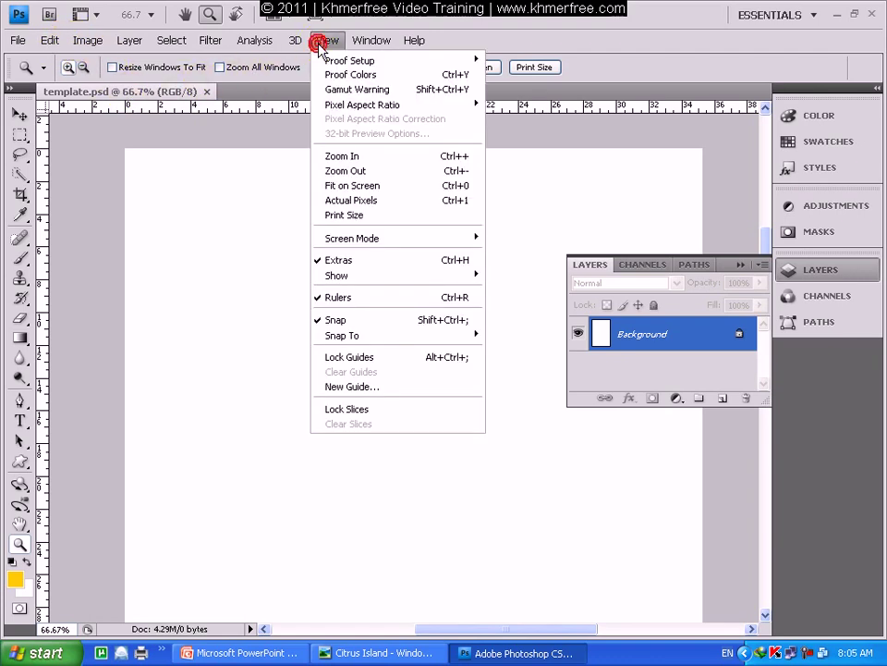
pyautogui.click(336, 296)
pyautogui.click(319, 40)
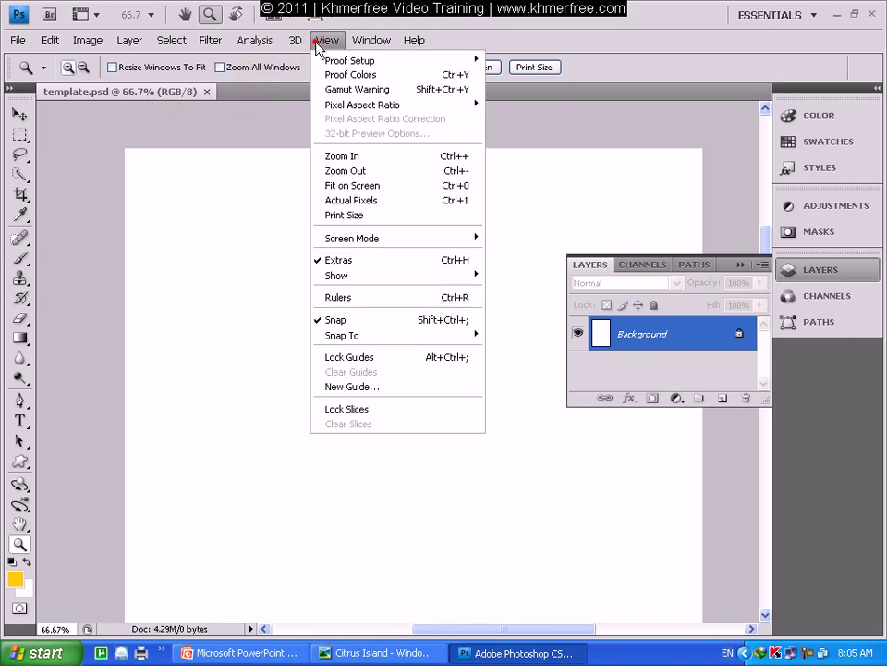
pyautogui.click(359, 308)
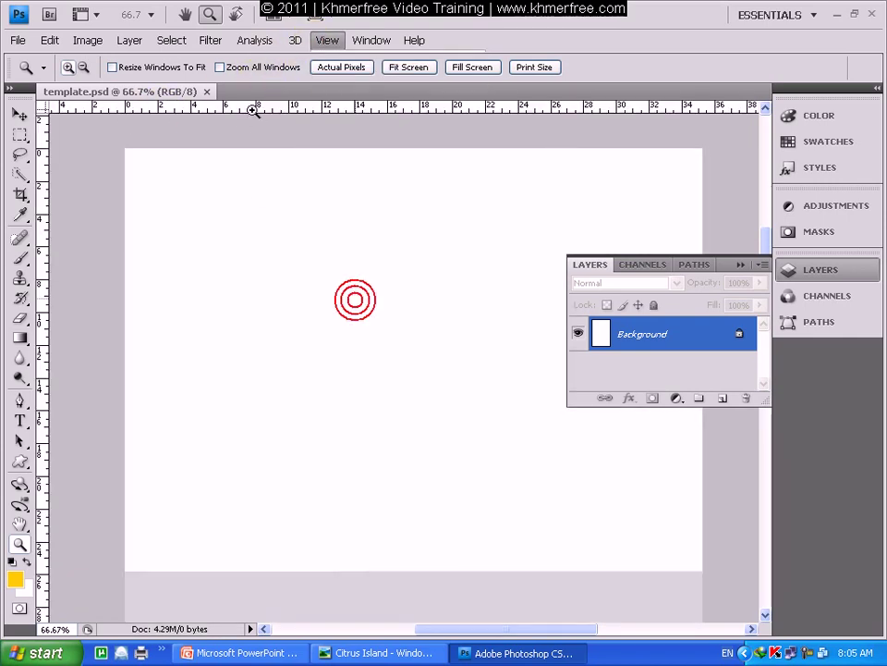
# Step: Place a horizontal guide across the page at about 4 on the vertical ruler to mark the header's lower edge
pyautogui.moveTo(233, 109); pyautogui.dragTo(229, 222)
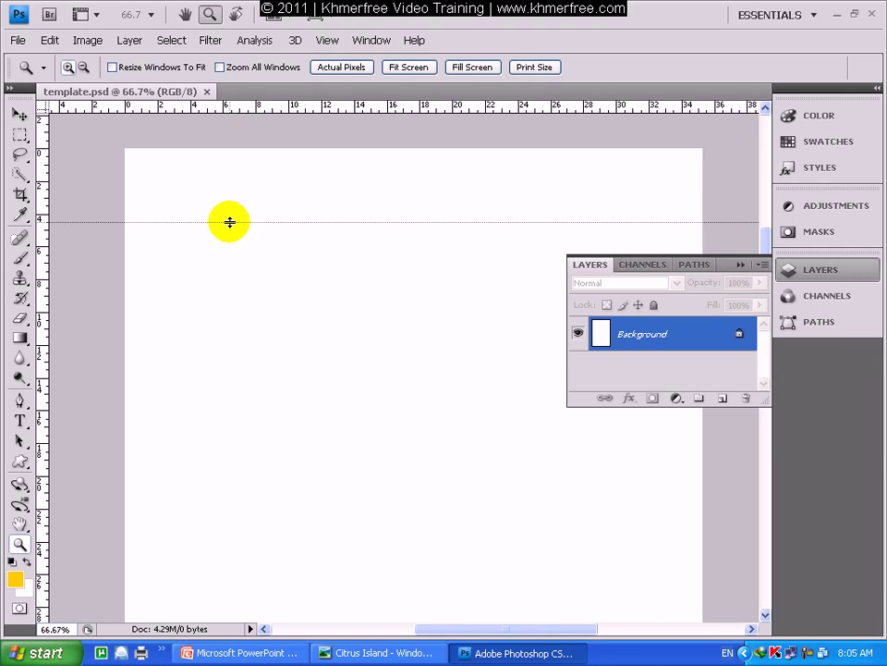
pyautogui.moveTo(229, 221); pyautogui.dragTo(226, 213)
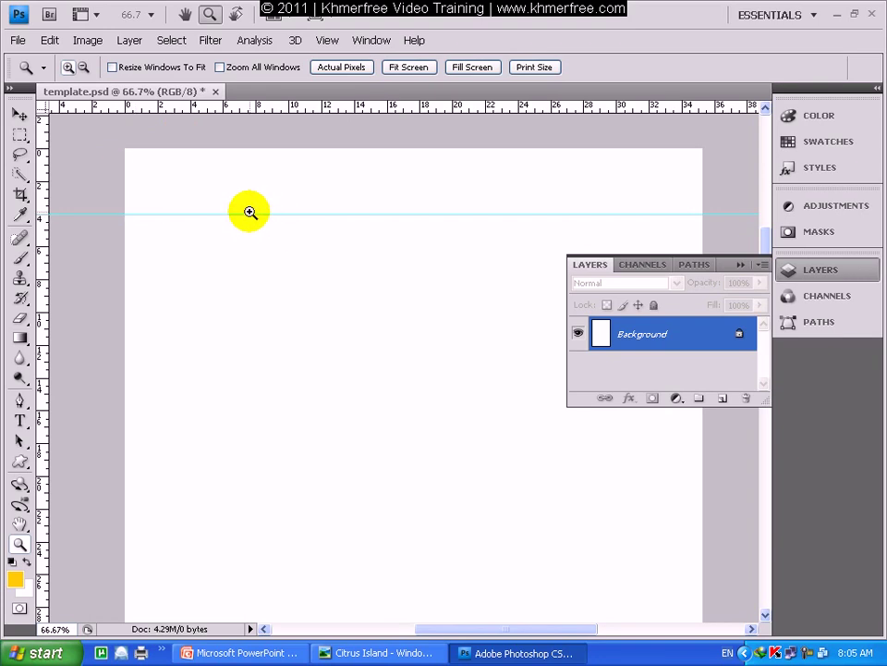
pyautogui.click(18, 114)
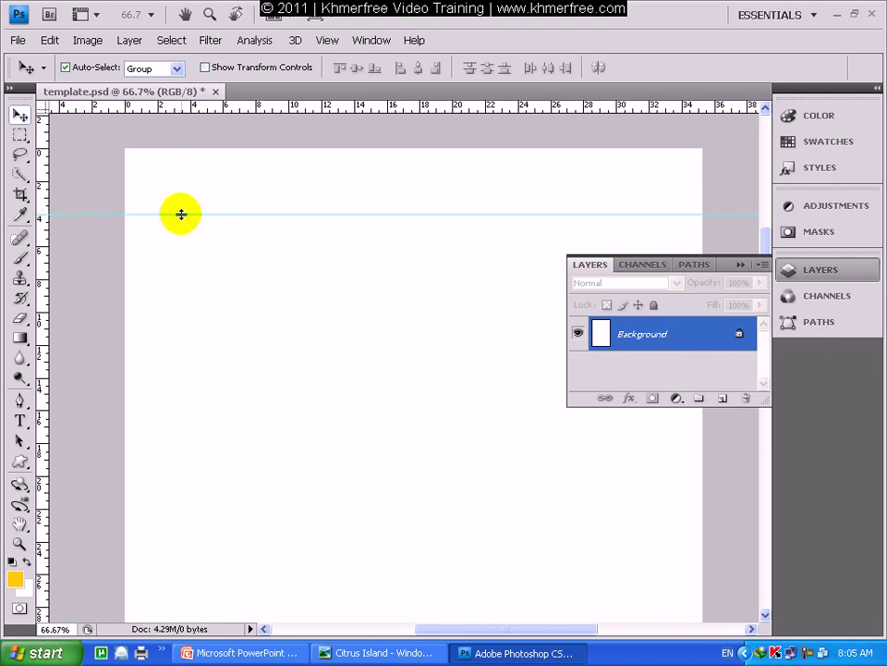
pyautogui.scroll(-1, 404, 200)
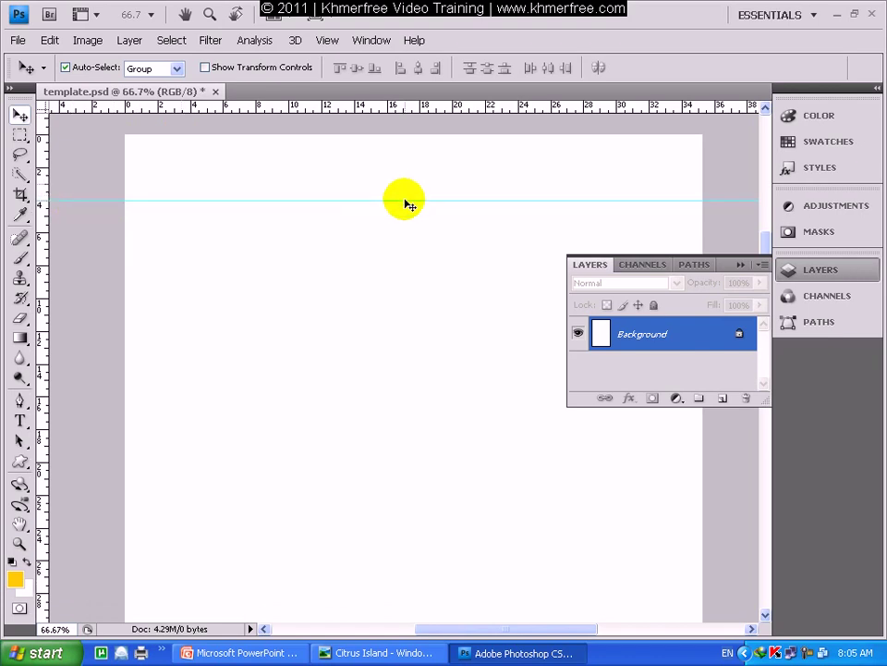
pyautogui.scroll(1, 404, 201)
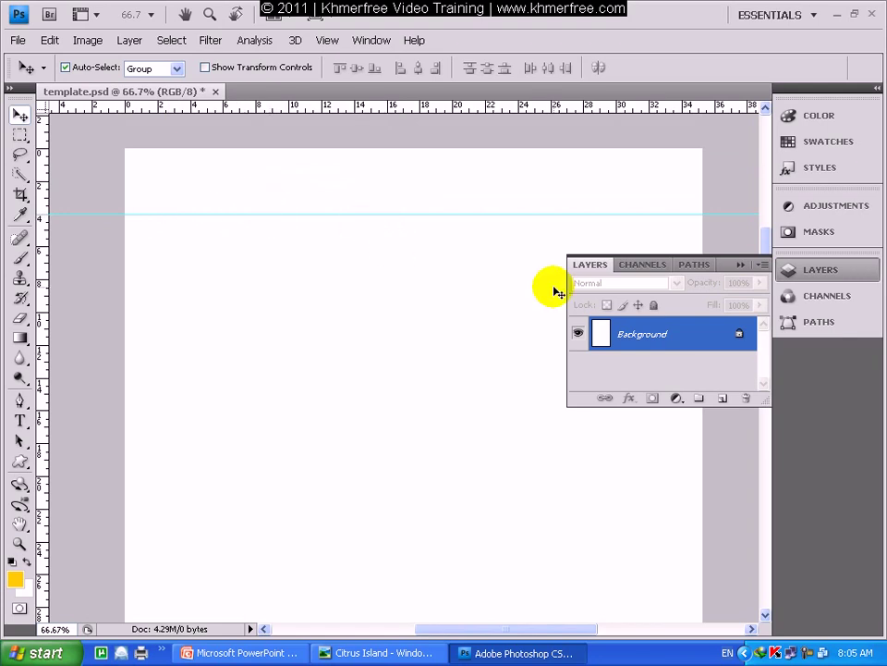
# Step: Create a new layer above the Background and name it "header"
pyautogui.click(721, 401)
pyautogui.doubleClick(633, 336)
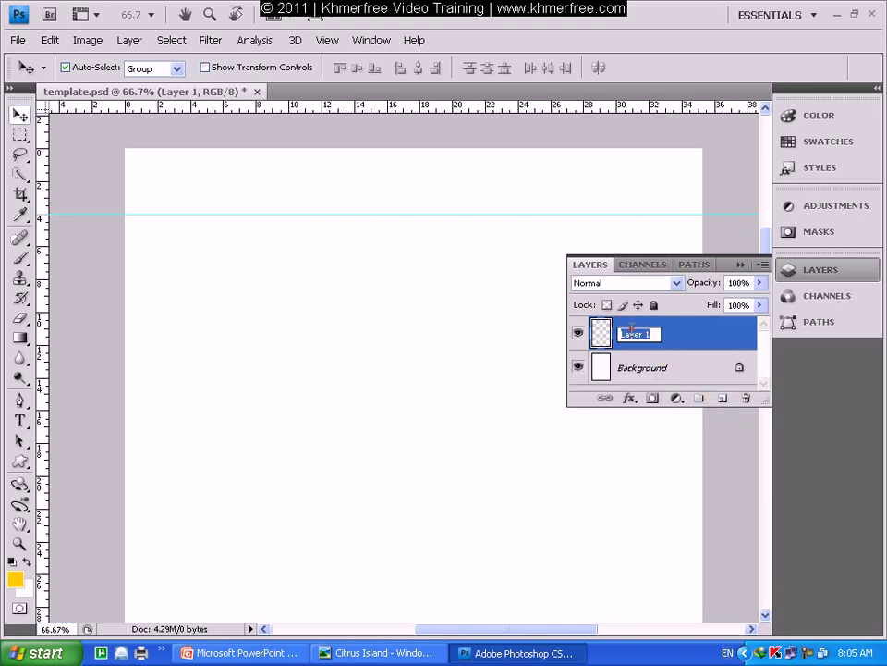
pyautogui.write('header')
pyautogui.press('Return')
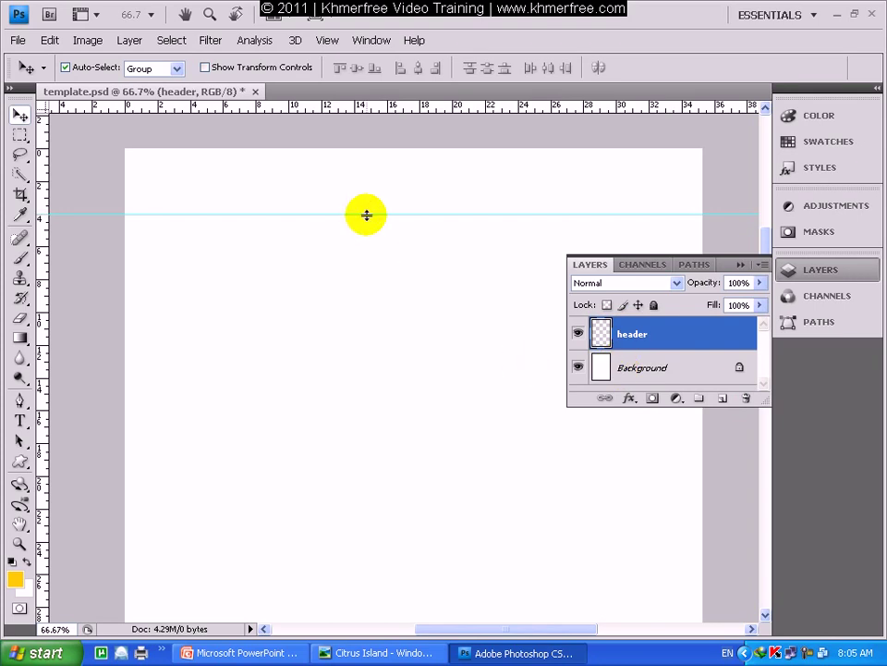
# Step: Set the Rectangular Marquee style to Normal and select the full-width strip between the page's upper edge and the guide
pyautogui.click(20, 136)
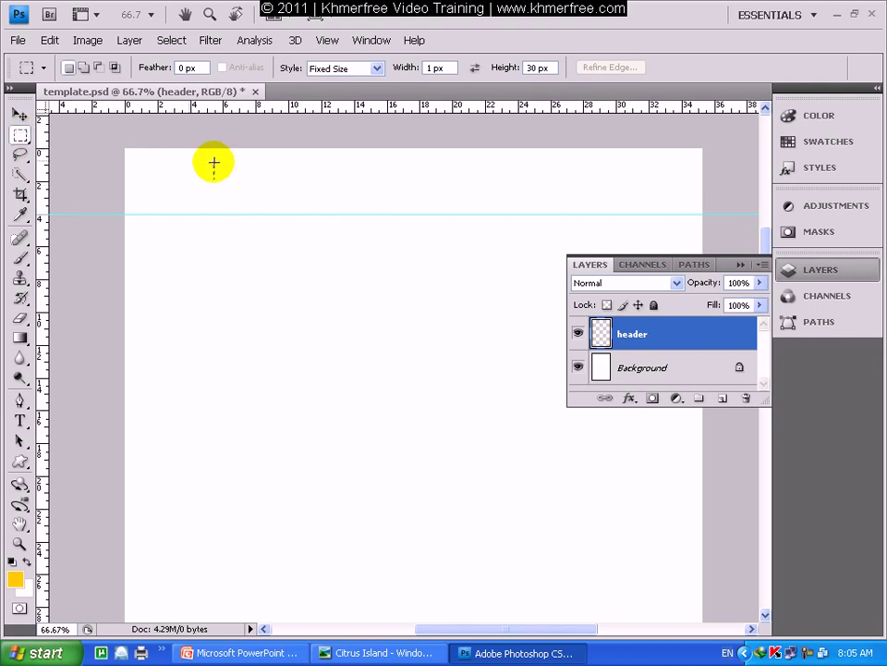
pyautogui.click(125, 134)
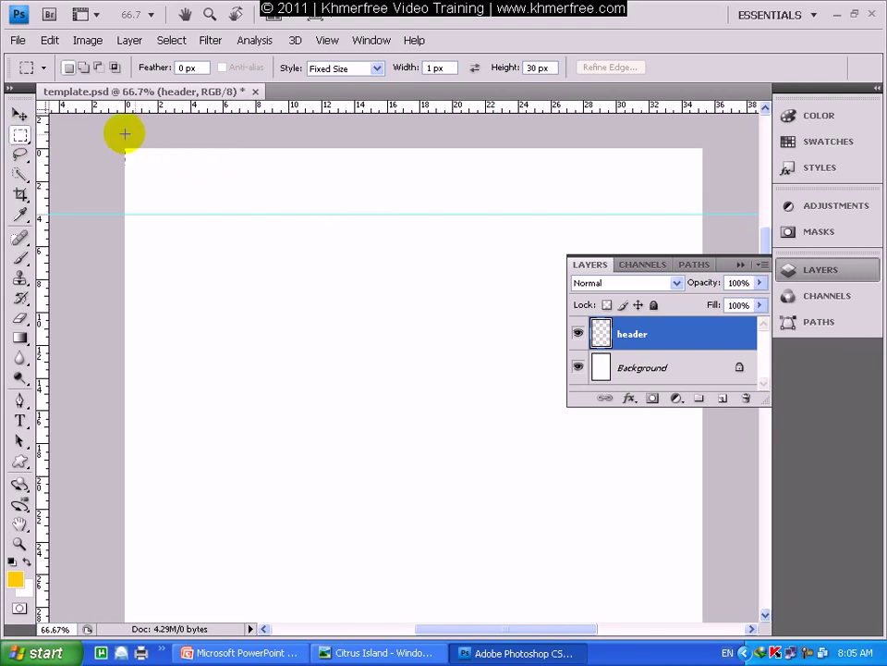
pyautogui.click(323, 69)
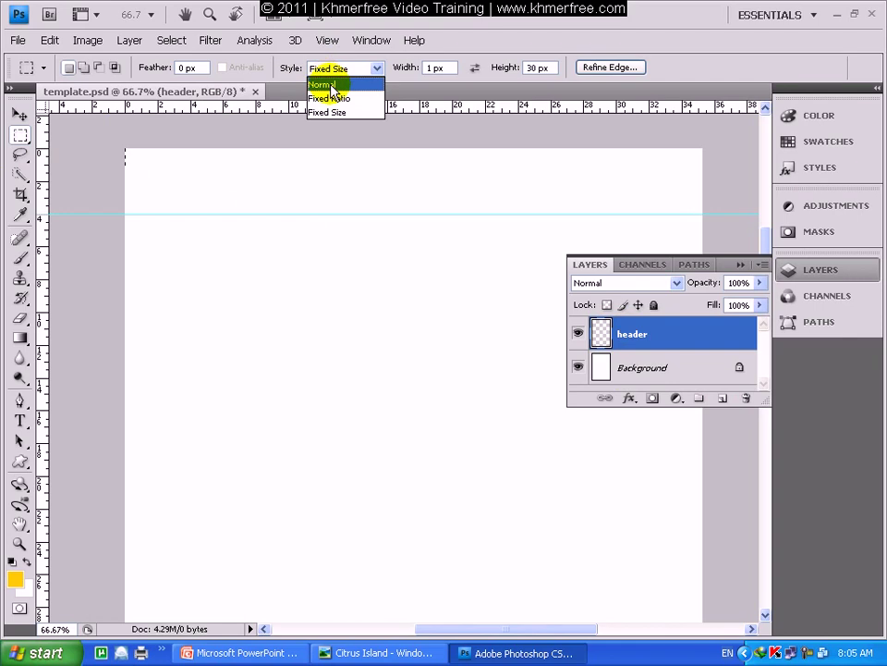
pyautogui.click(337, 112)
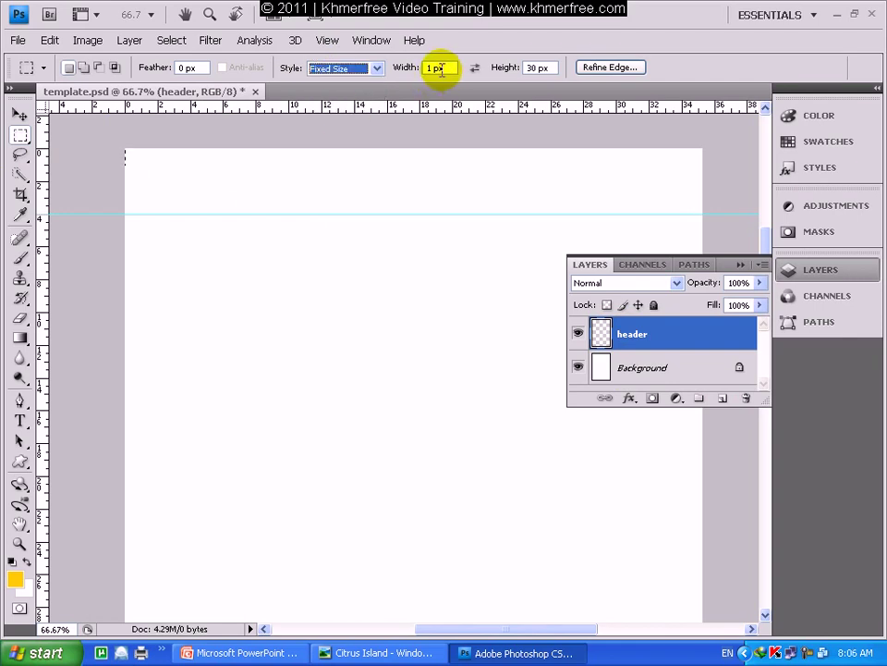
pyautogui.click(374, 69)
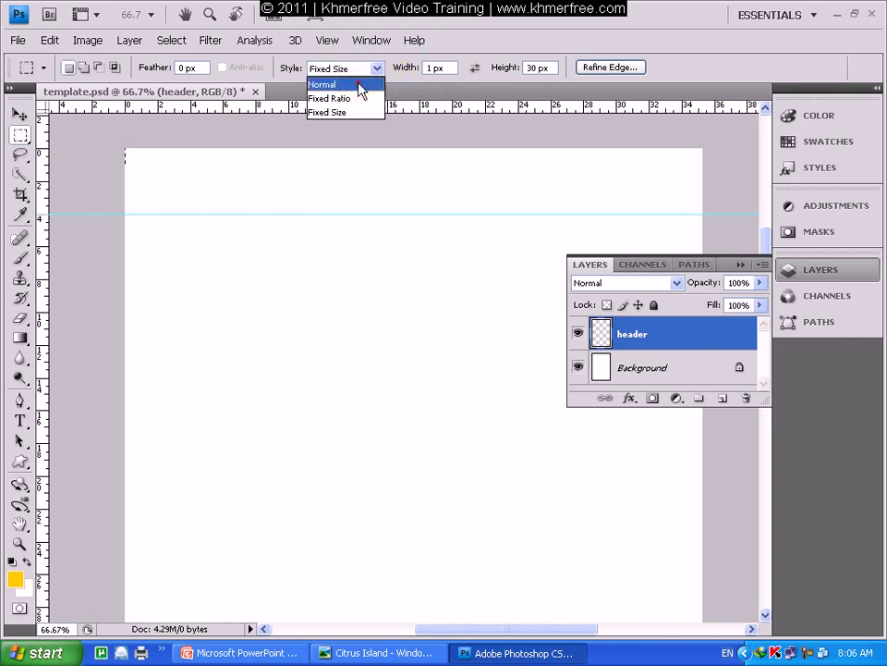
pyautogui.click(359, 85)
pyautogui.moveTo(116, 136); pyautogui.dragTo(697, 205)
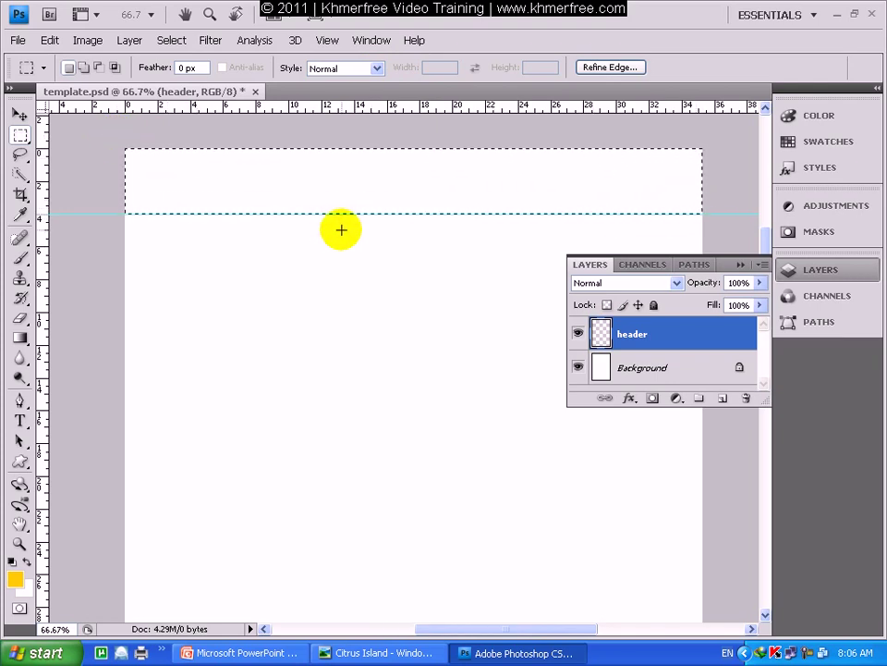
# Step: Switch to the Citrus Island reference image to examine its header background, and return to Photoshop
pyautogui.click(371, 653)
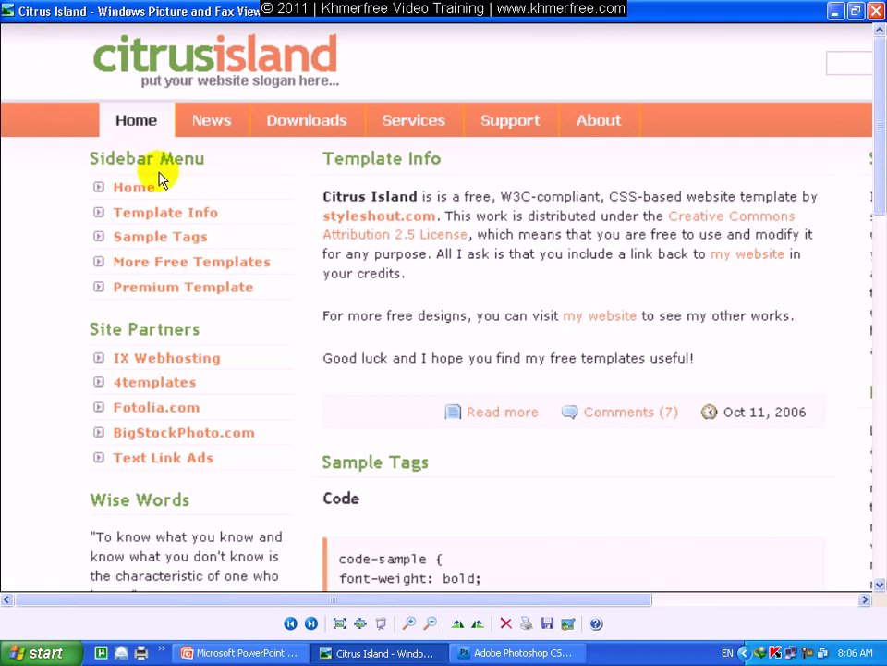
pyautogui.click(496, 653)
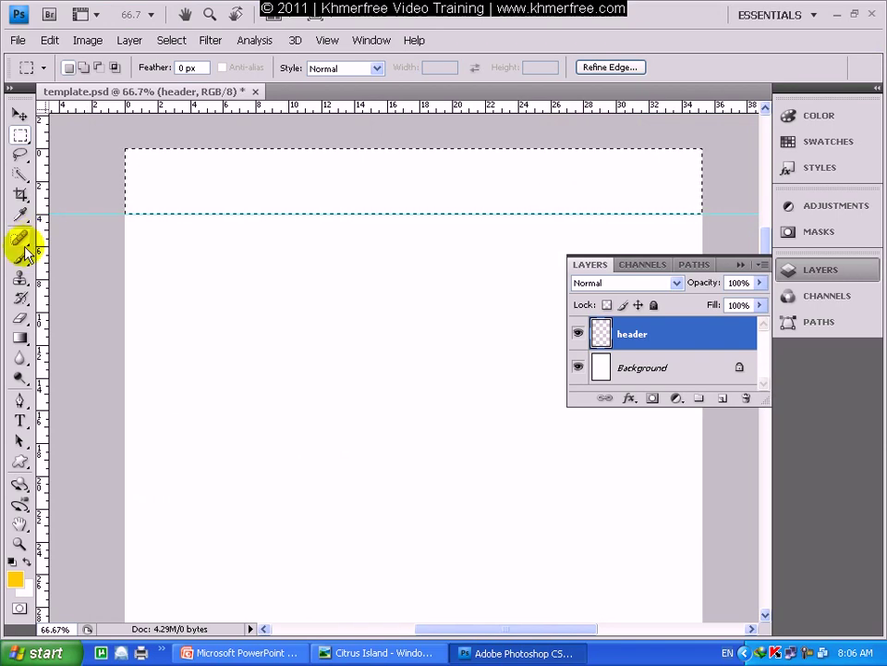
pyautogui.click(22, 342)
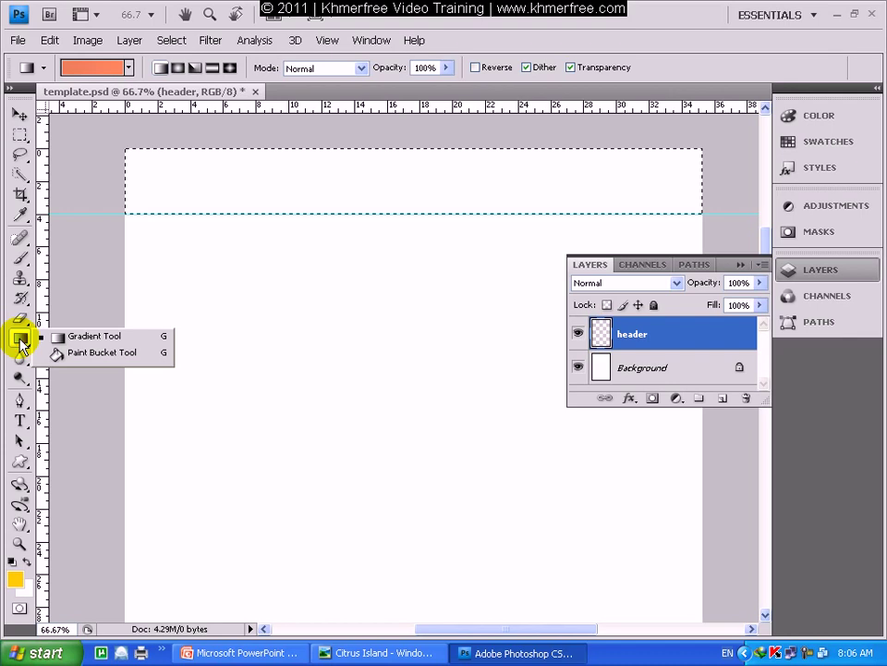
pyautogui.click(92, 352)
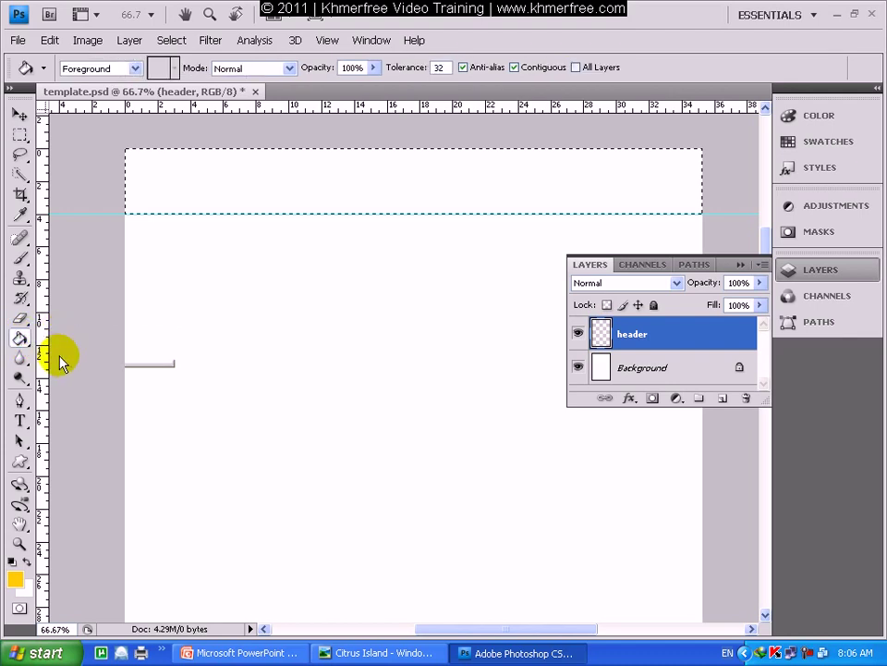
pyautogui.click(15, 340)
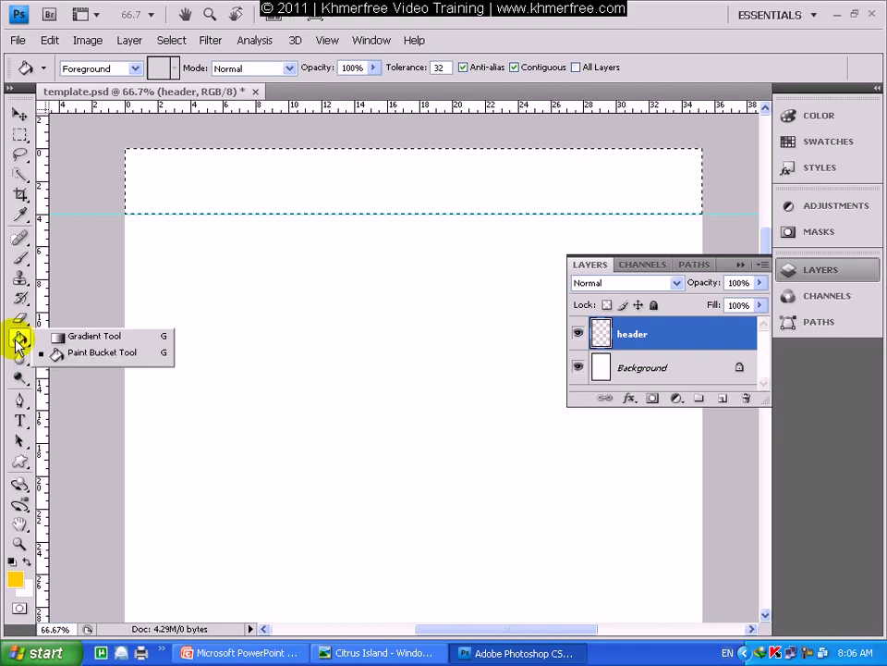
pyautogui.click(56, 335)
pyautogui.click(15, 336)
pyautogui.click(60, 352)
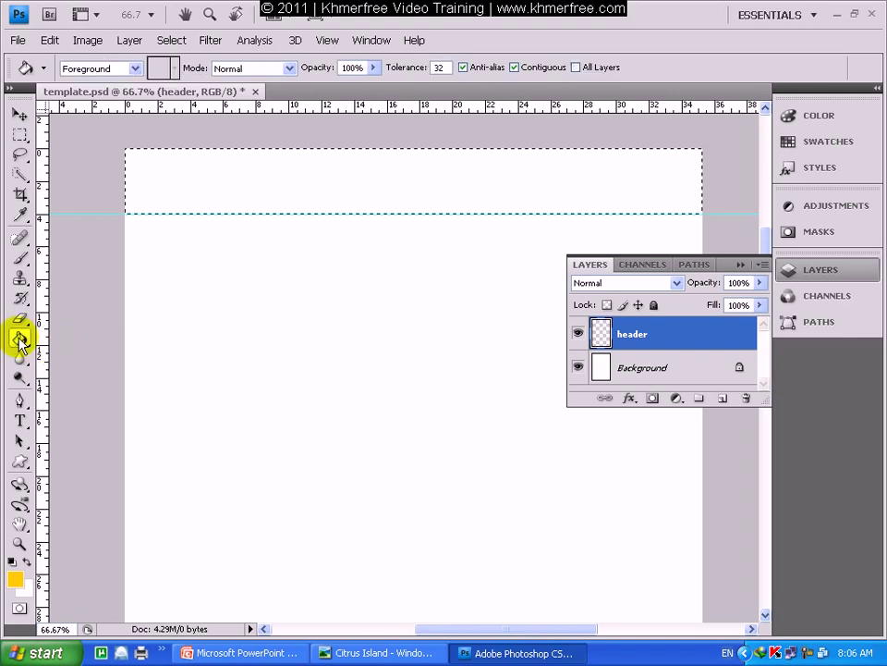
pyautogui.click(19, 337)
pyautogui.click(41, 337)
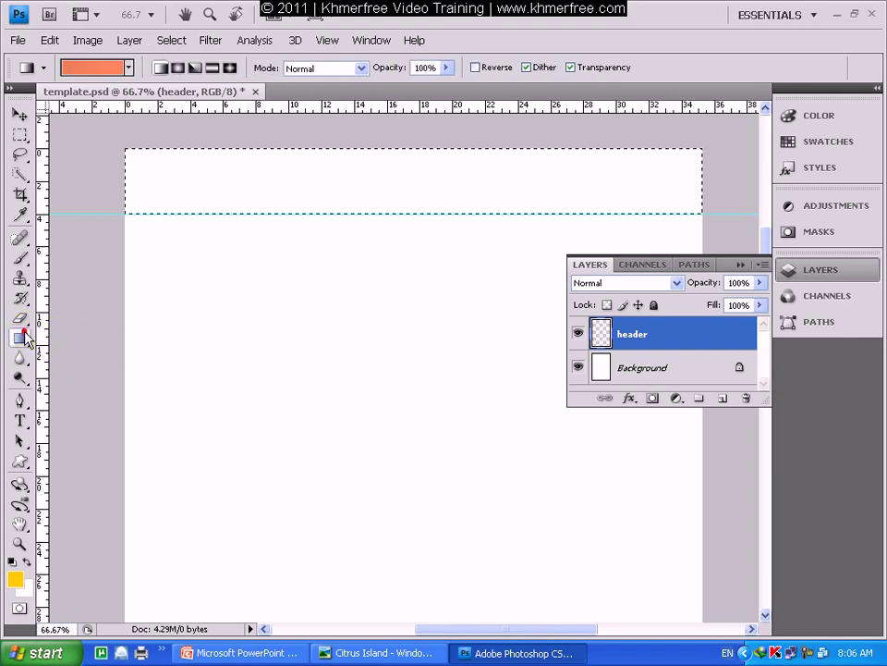
pyautogui.click(20, 337)
pyautogui.click(59, 335)
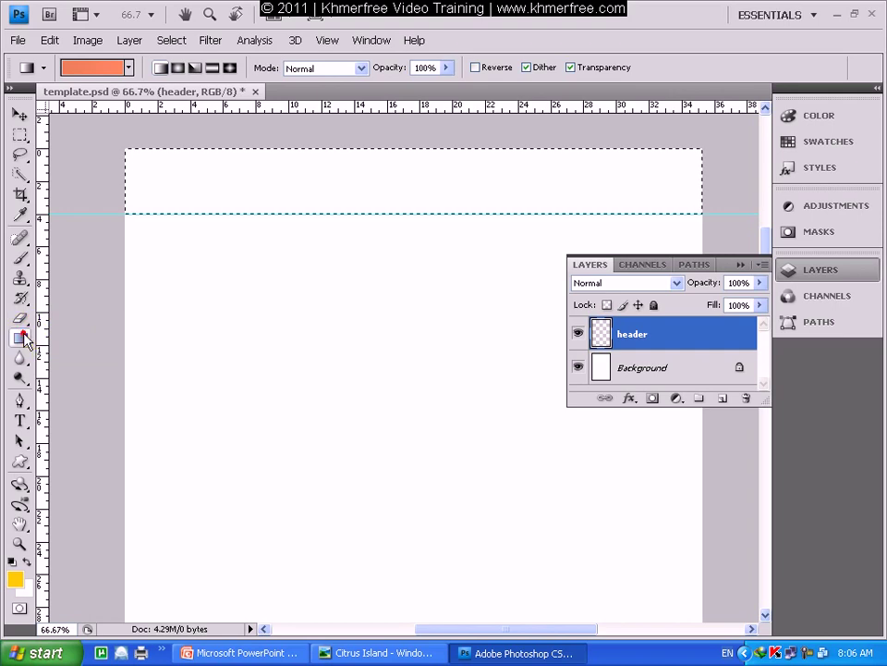
pyautogui.click(19, 336)
pyautogui.click(54, 358)
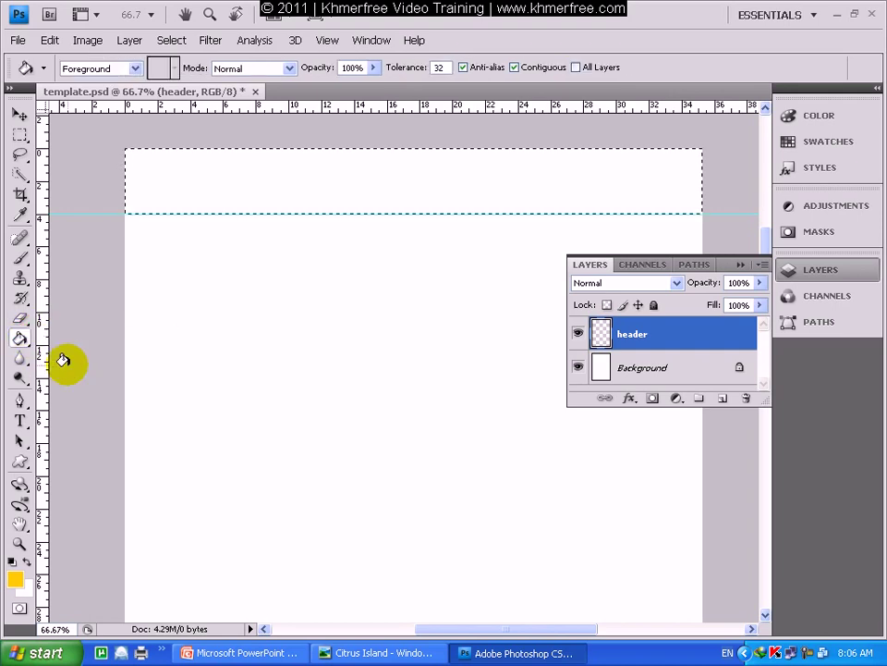
pyautogui.click(19, 317)
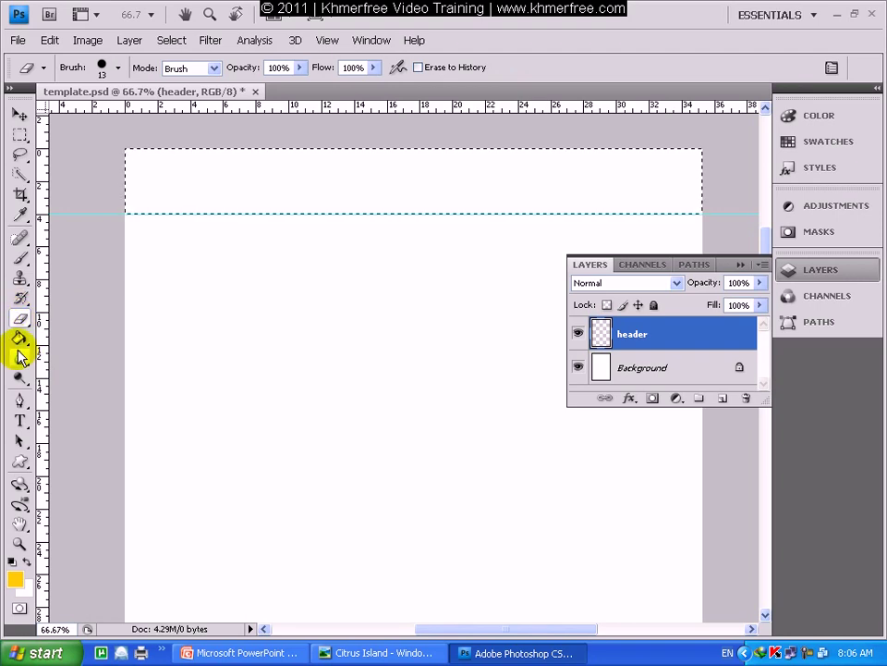
# Step: Fill the selected header strip with a vertical linear gradient using the current orange gradient at 100% opacity
pyautogui.click(19, 337)
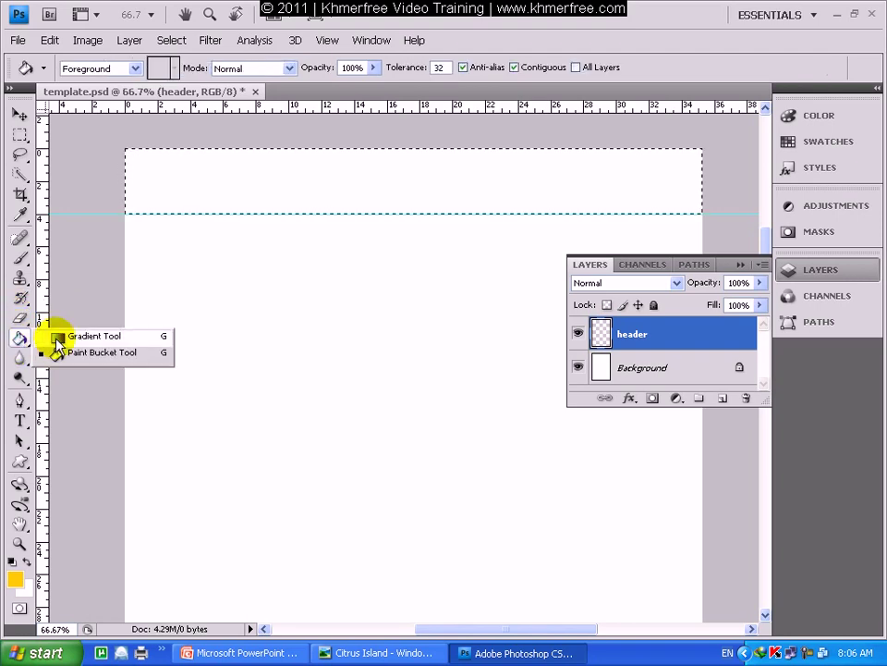
pyautogui.click(57, 338)
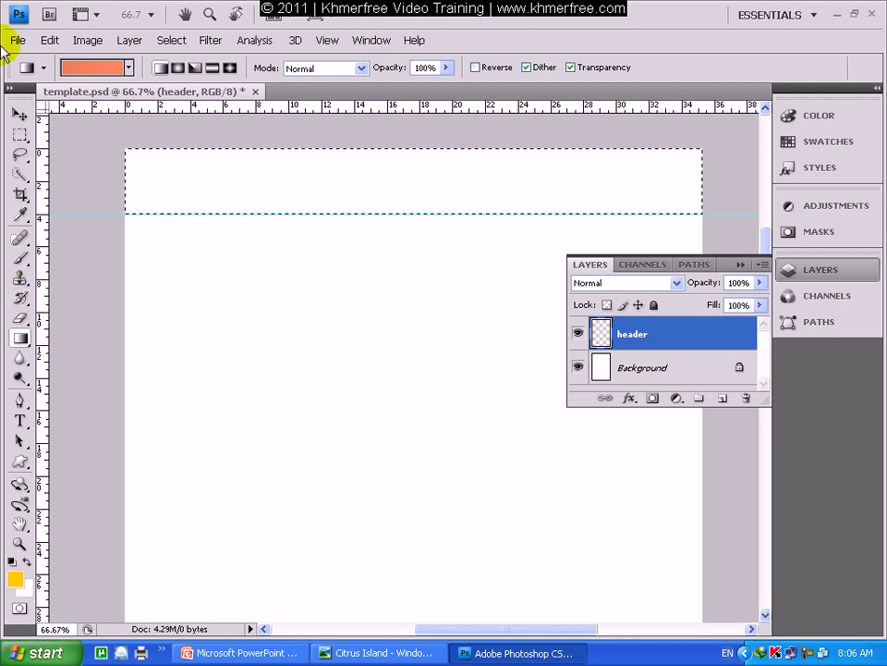
pyautogui.click(161, 68)
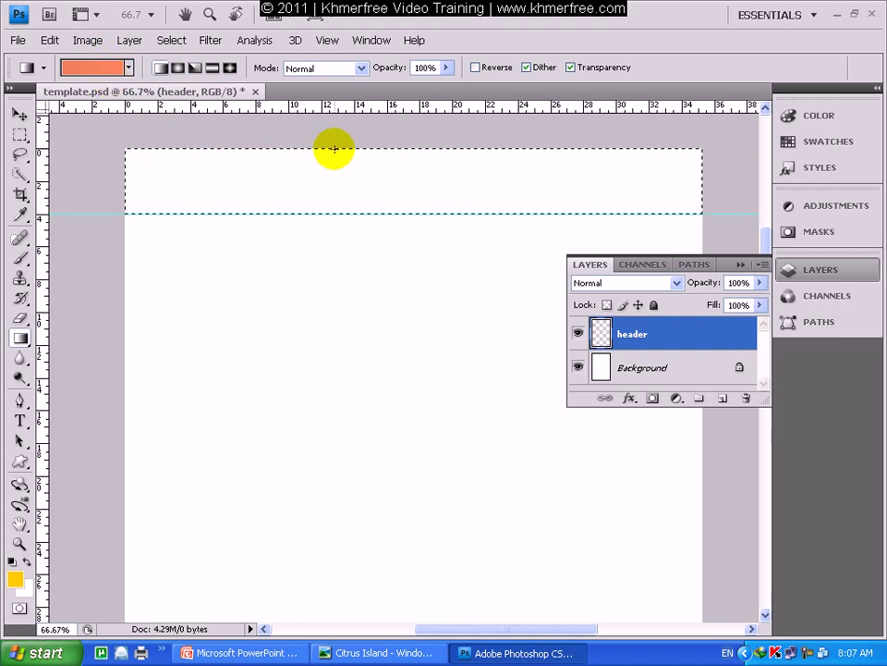
pyautogui.moveTo(332, 198); pyautogui.dragTo(333, 201)
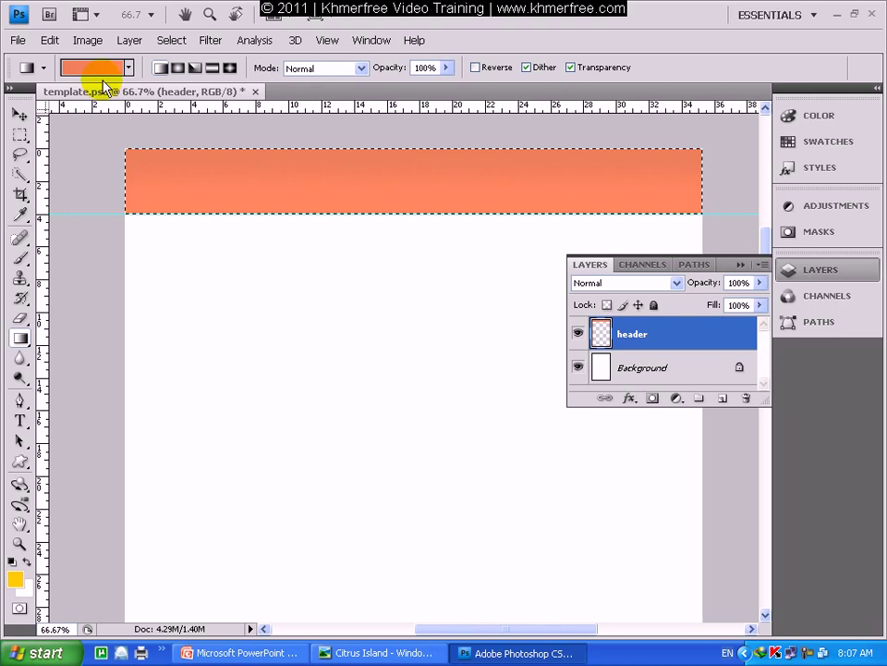
# Step: Check the Citrus Island reference image, and base the gradient on the Foreground to Background preset with its starting colour stop at #ececec
pyautogui.click(368, 654)
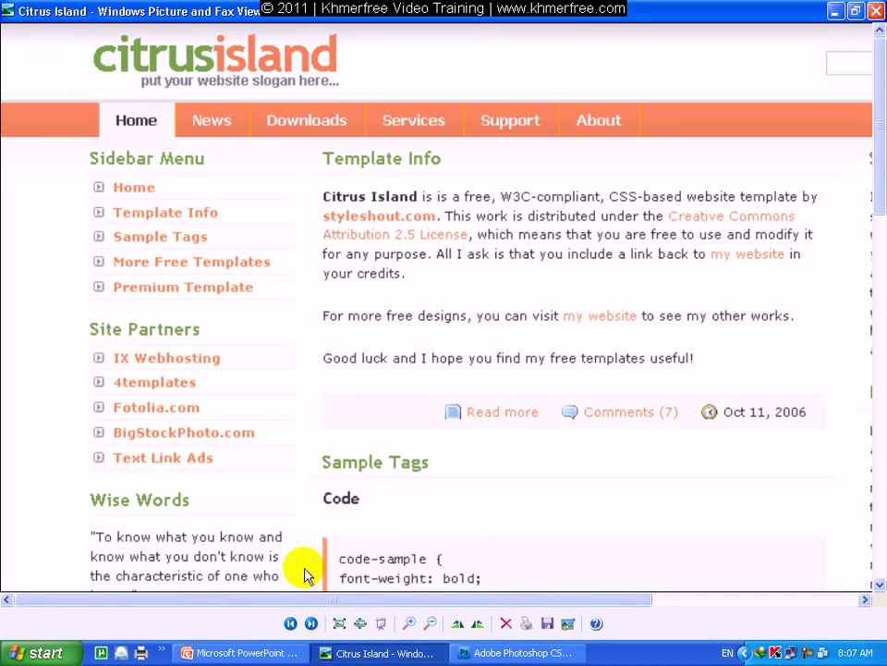
pyautogui.click(364, 654)
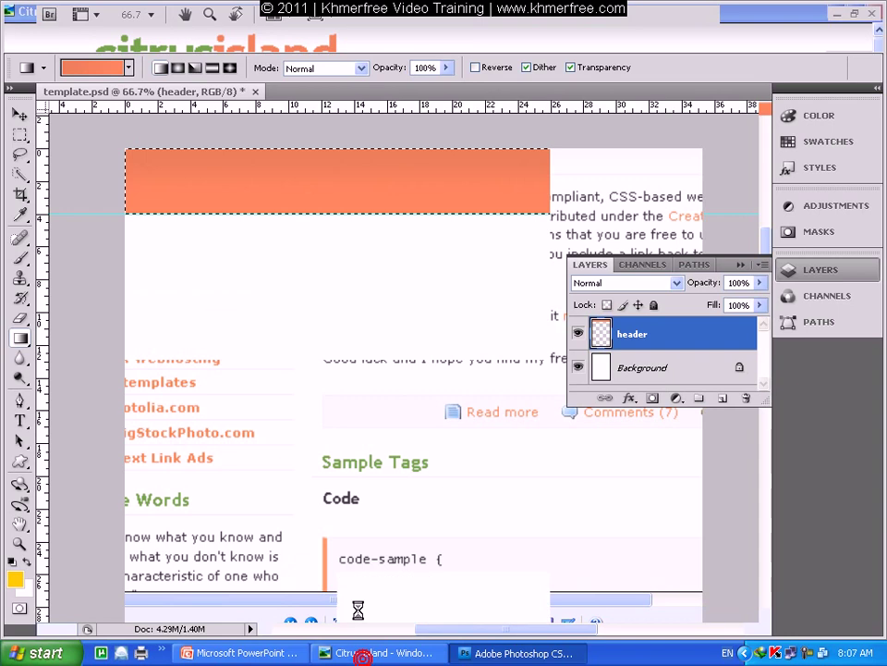
pyautogui.click(92, 71)
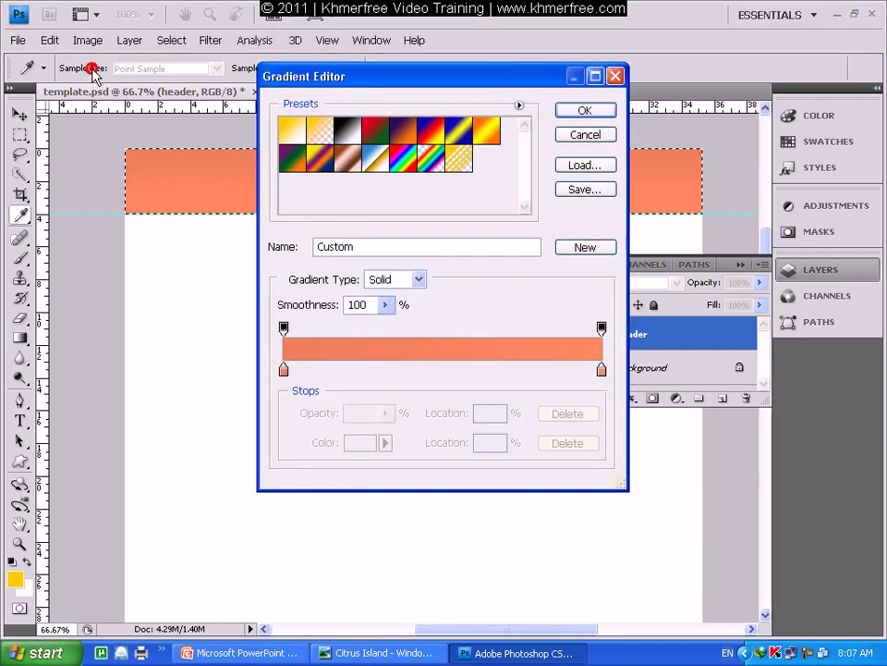
pyautogui.click(293, 135)
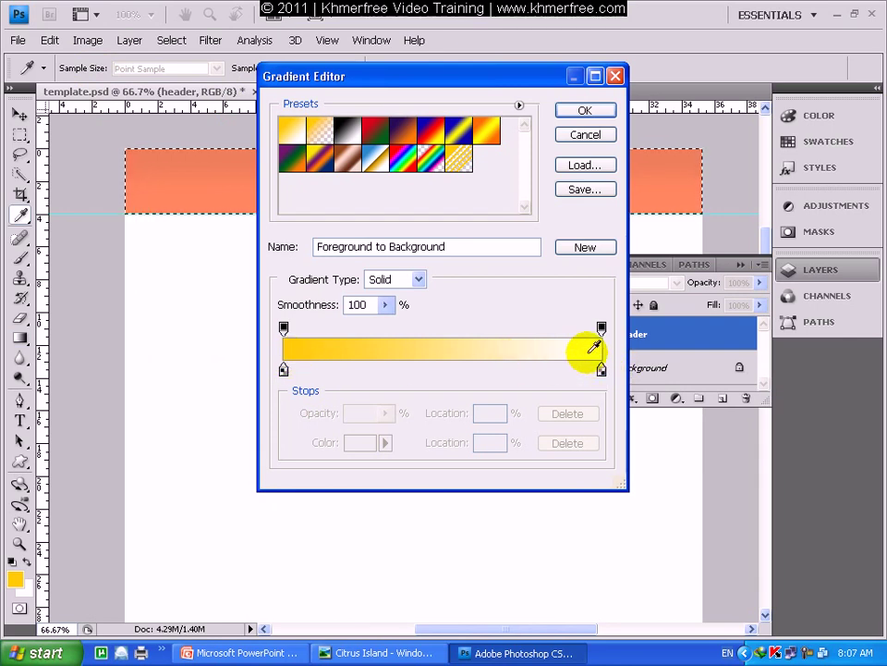
pyautogui.click(284, 370)
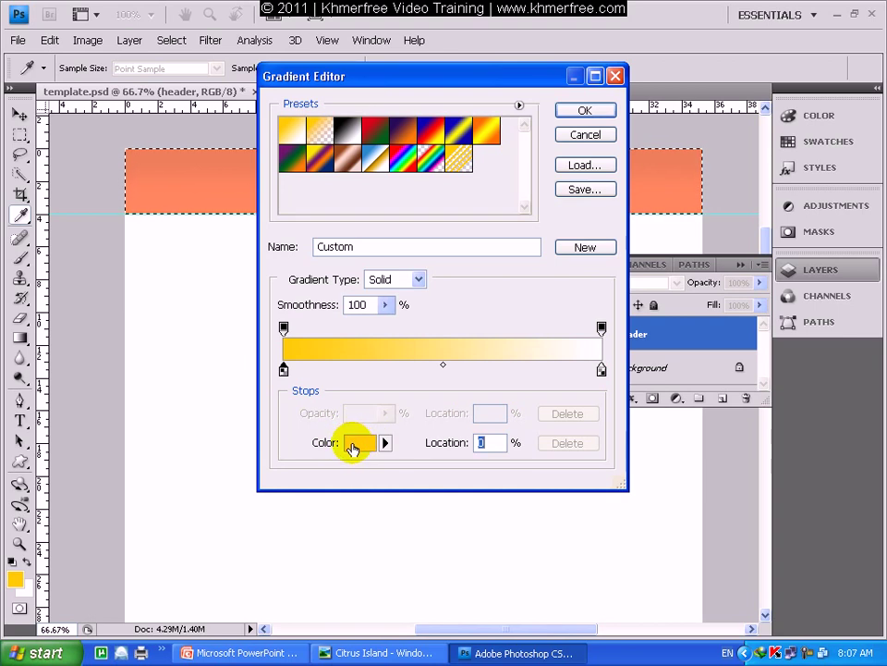
pyautogui.click(353, 449)
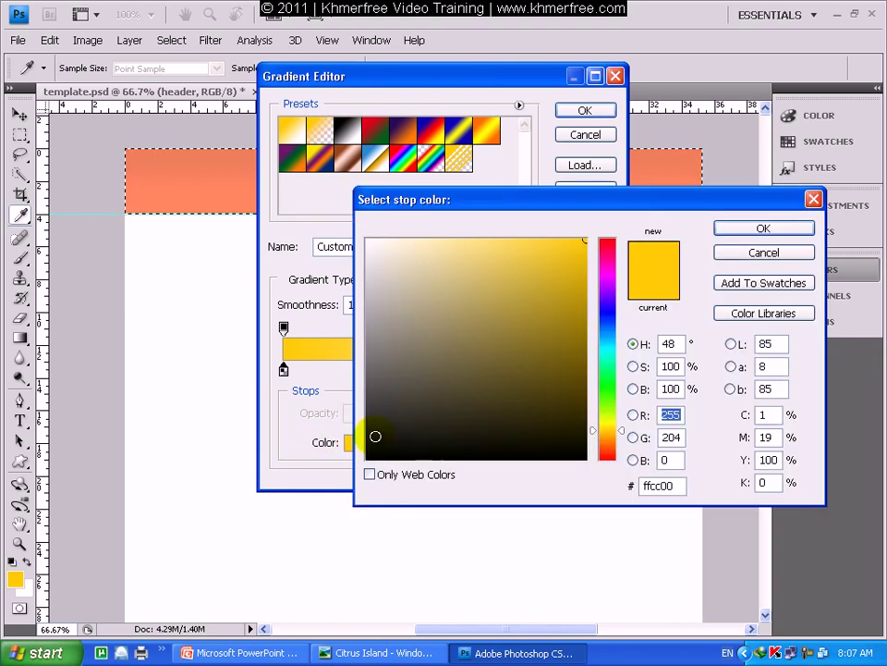
pyautogui.moveTo(438, 279)
pyautogui.mouseDown()
pyautogui.moveTo(411, 290)
pyautogui.moveTo(377, 273)
pyautogui.moveTo(343, 281)
pyautogui.moveTo(341, 258)
pyautogui.mouseUp()
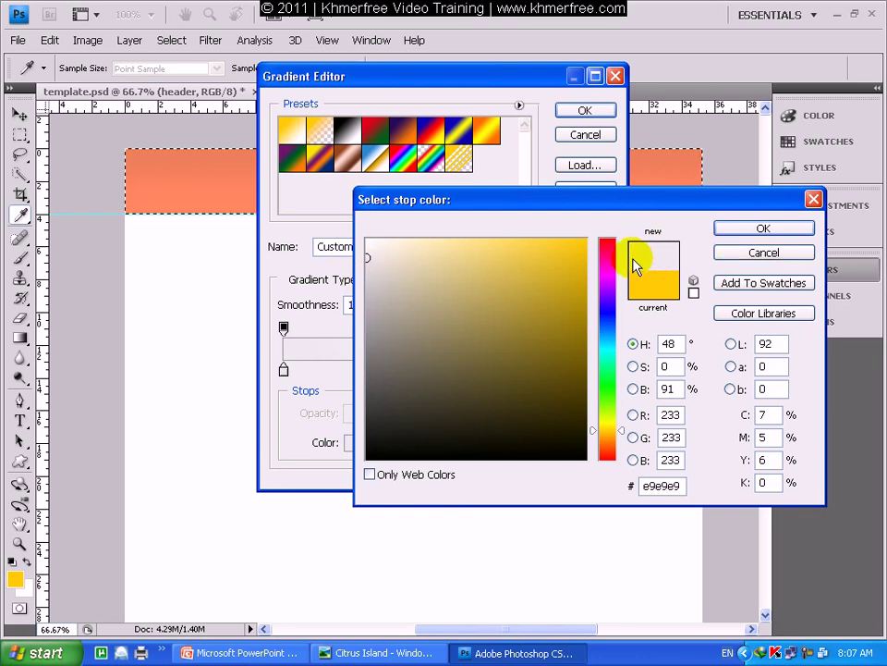
pyautogui.moveTo(373, 263); pyautogui.dragTo(355, 253)
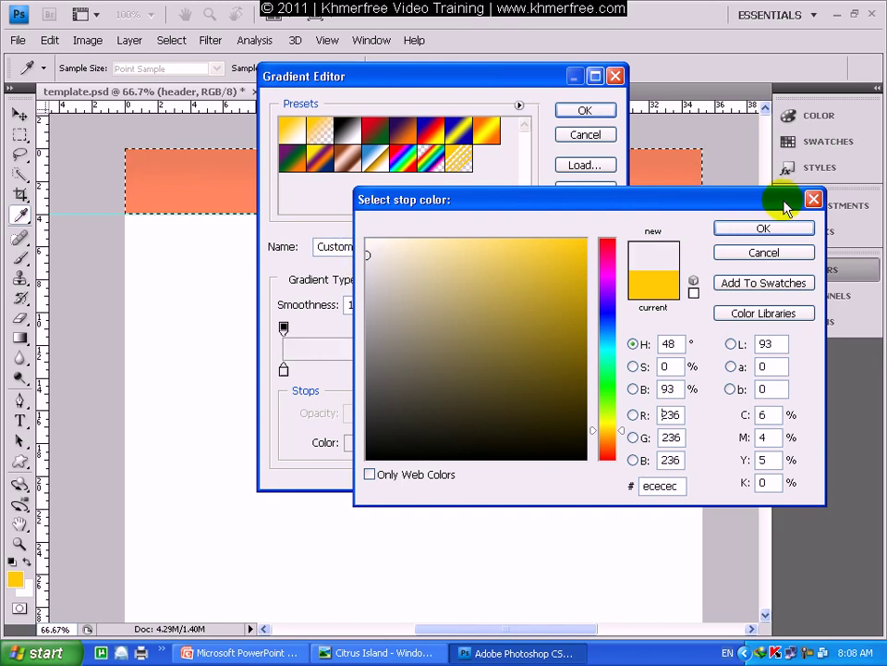
pyautogui.click(813, 199)
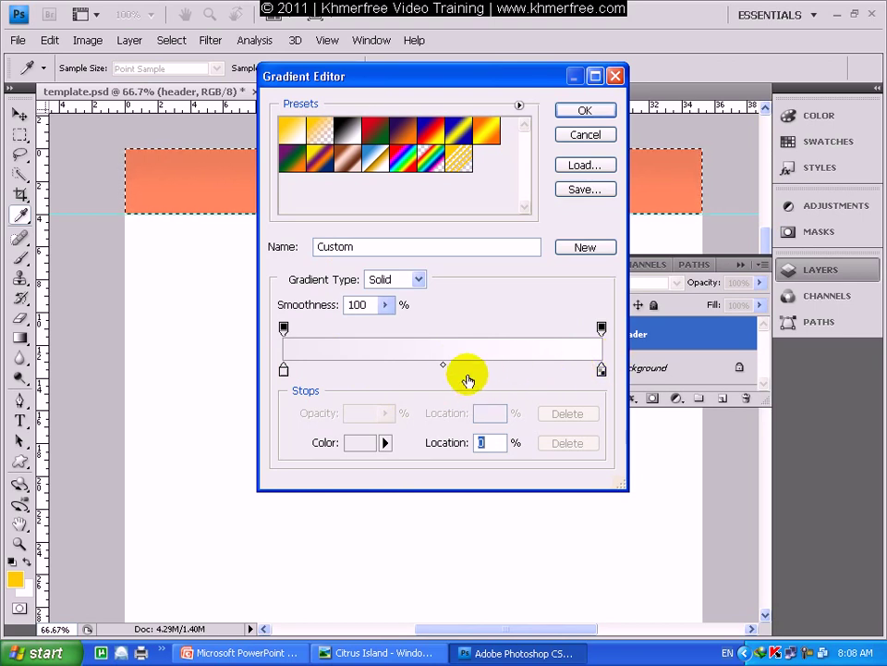
# Step: Set the gradient's colour midpoint to 17% and fill the upper part of the selected header strip with it vertically
pyautogui.moveTo(444, 367); pyautogui.dragTo(342, 366)
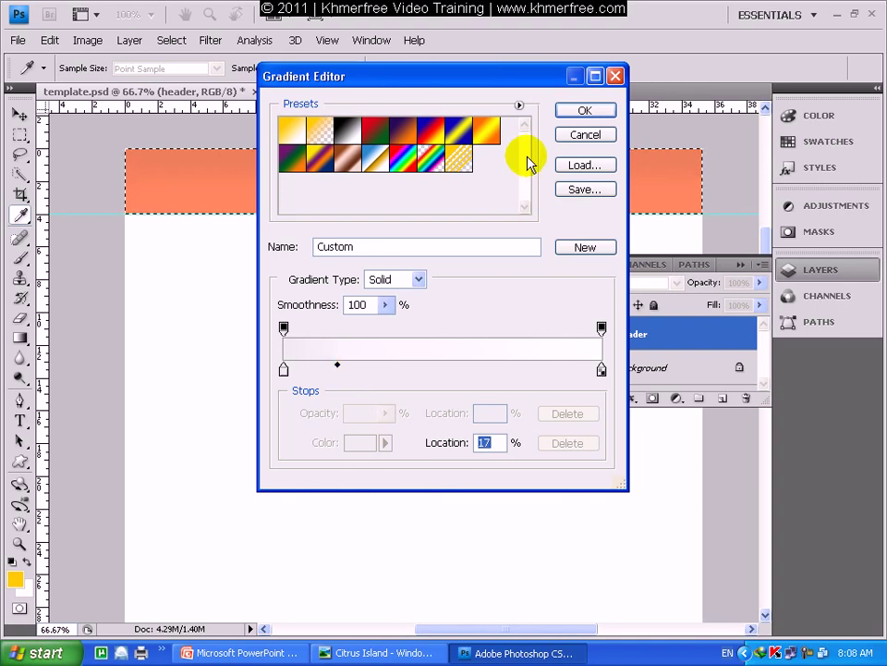
pyautogui.click(576, 112)
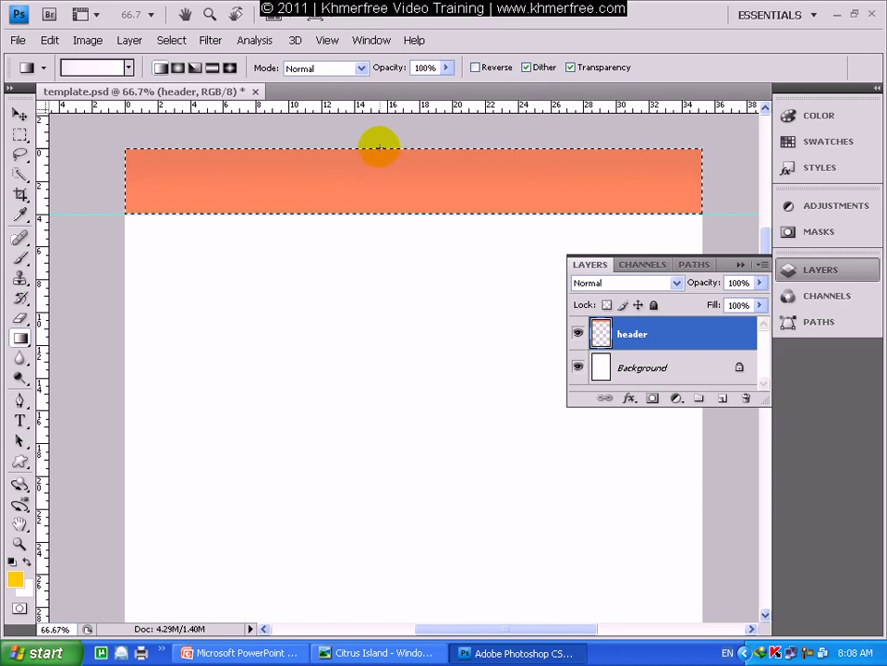
pyautogui.moveTo(377, 148); pyautogui.dragTo(377, 175)
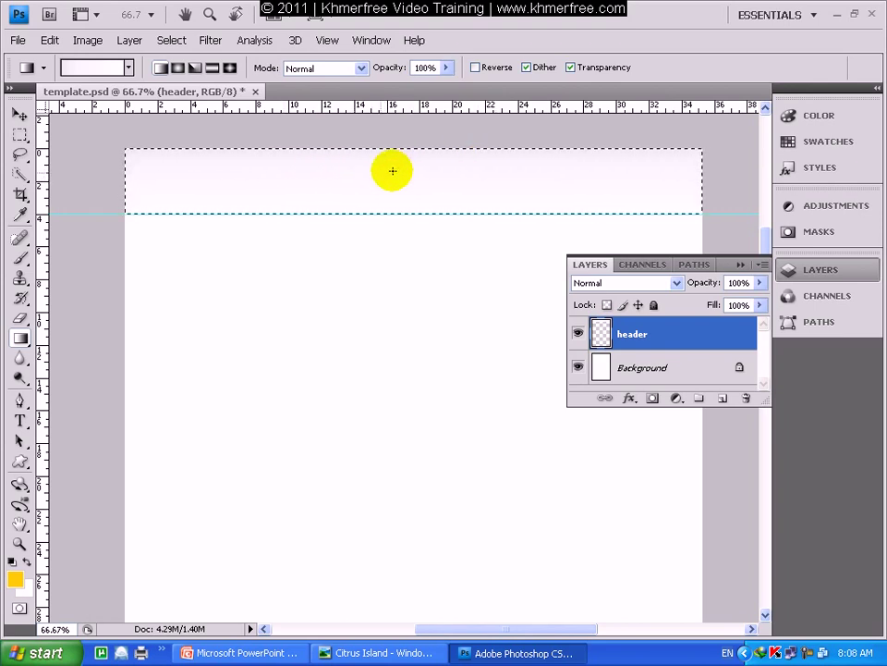
pyautogui.moveTo(371, 154); pyautogui.dragTo(370, 185)
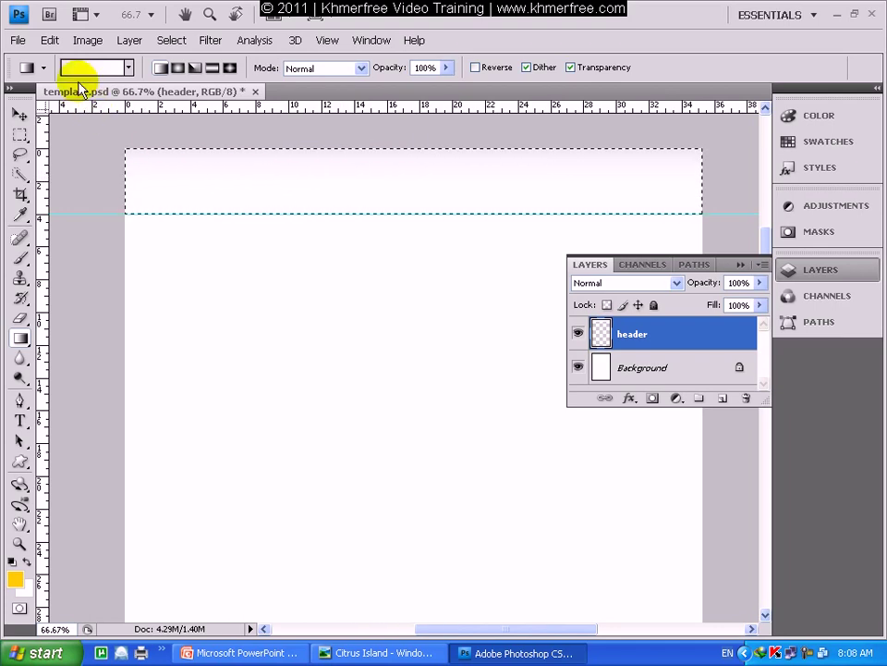
# Step: Change the gradient's starting colour stop to the darker grey #cdcdcd
pyautogui.click(82, 74)
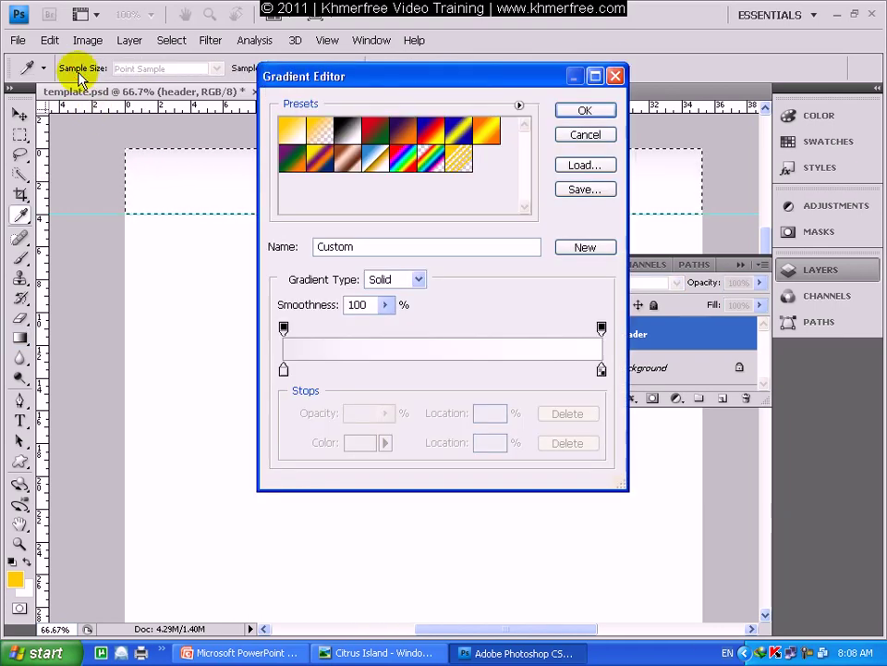
pyautogui.click(284, 371)
pyautogui.click(347, 447)
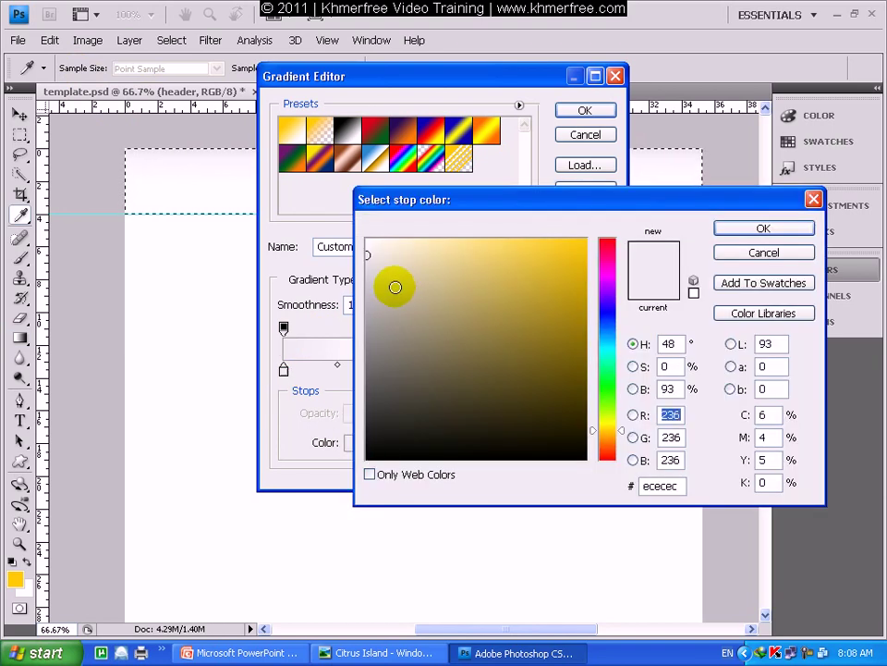
pyautogui.click(367, 281)
pyautogui.click(364, 277)
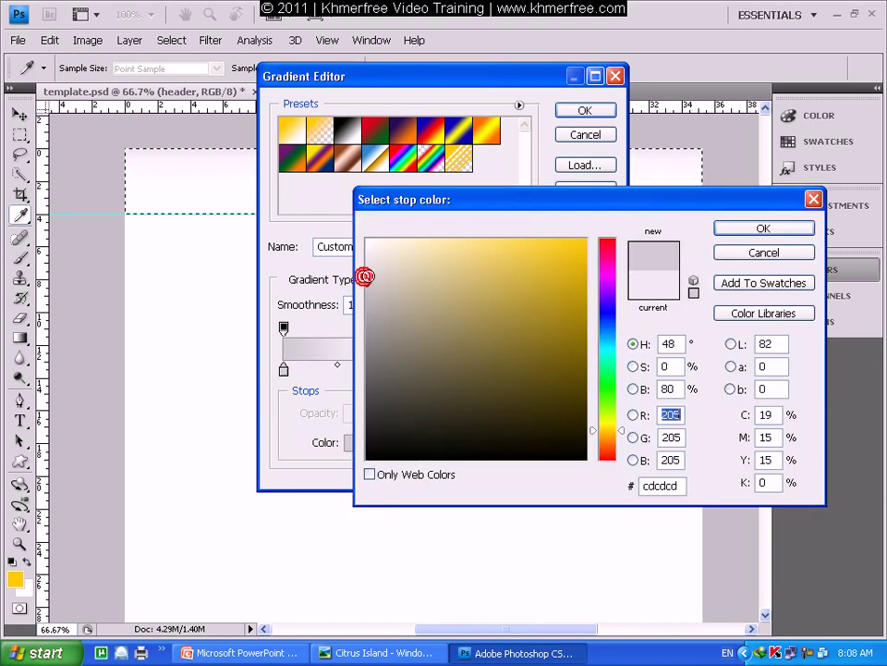
pyautogui.click(767, 252)
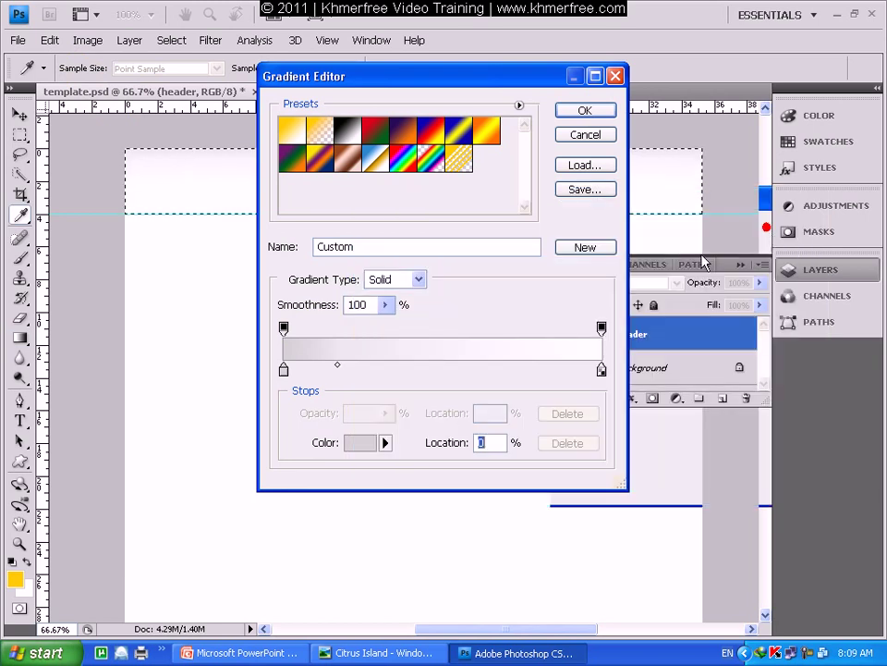
# Step: Shift the gradient's colour midpoint closer to the white end and refill the header strip from the page's upper edge to the guide
pyautogui.moveTo(340, 370); pyautogui.dragTo(409, 368)
pyautogui.click(587, 112)
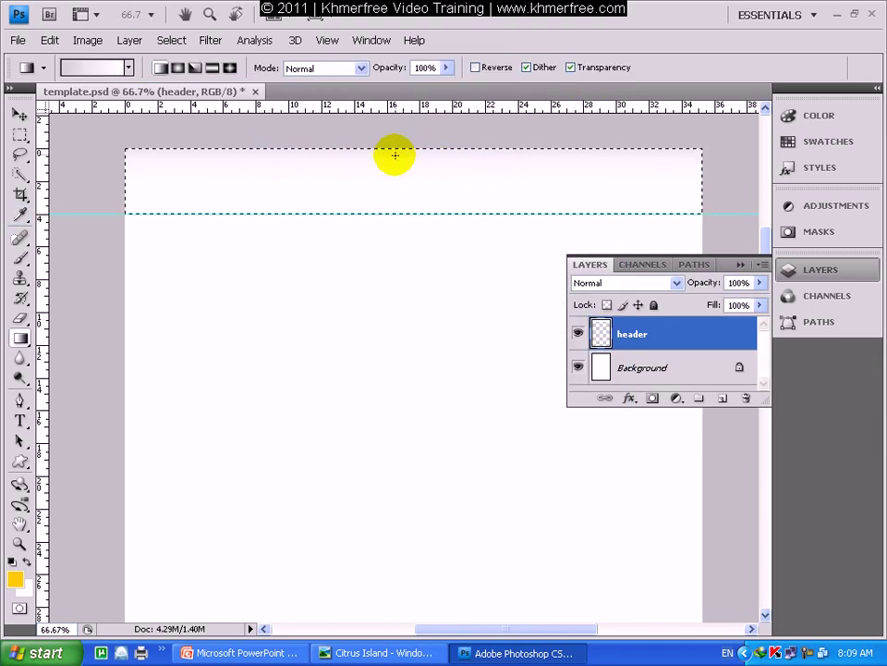
pyautogui.moveTo(395, 149); pyautogui.dragTo(396, 207)
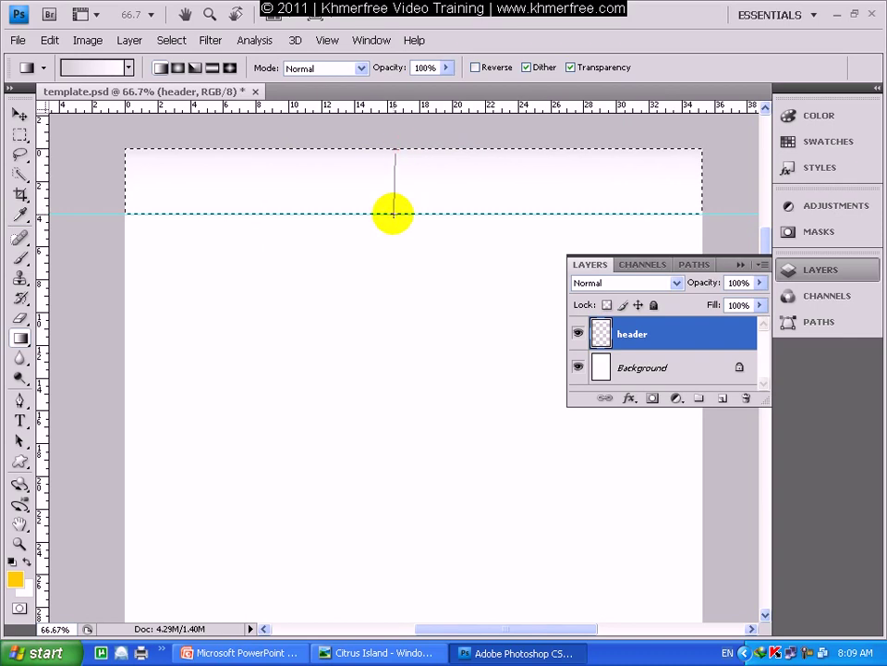
pyautogui.moveTo(395, 213); pyautogui.dragTo(394, 214)
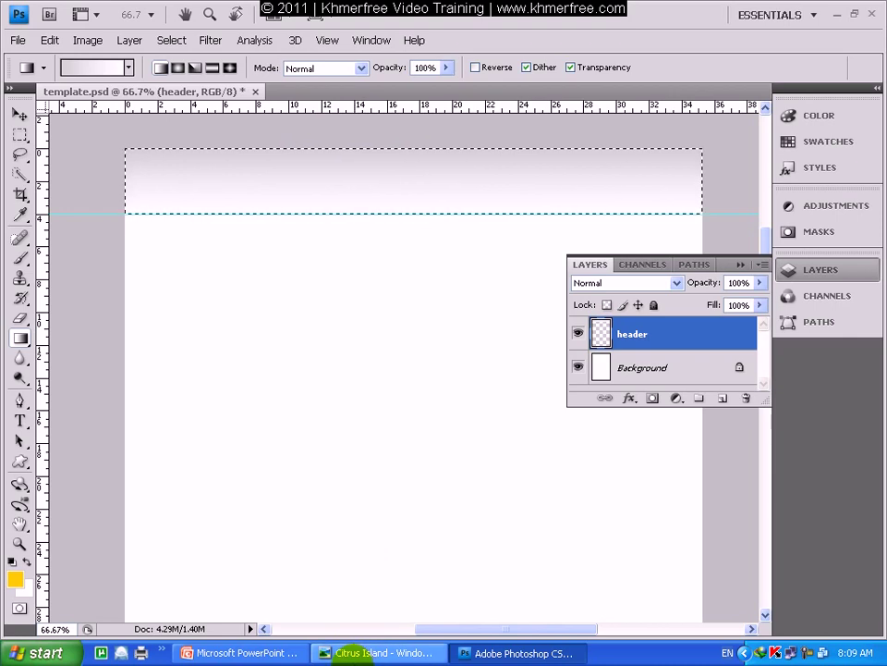
# Step: Compare with the Citrus Island reference image, and refill the header strip vertically using the grey-to-white gradient with its midpoint at about 18%
pyautogui.click(334, 654)
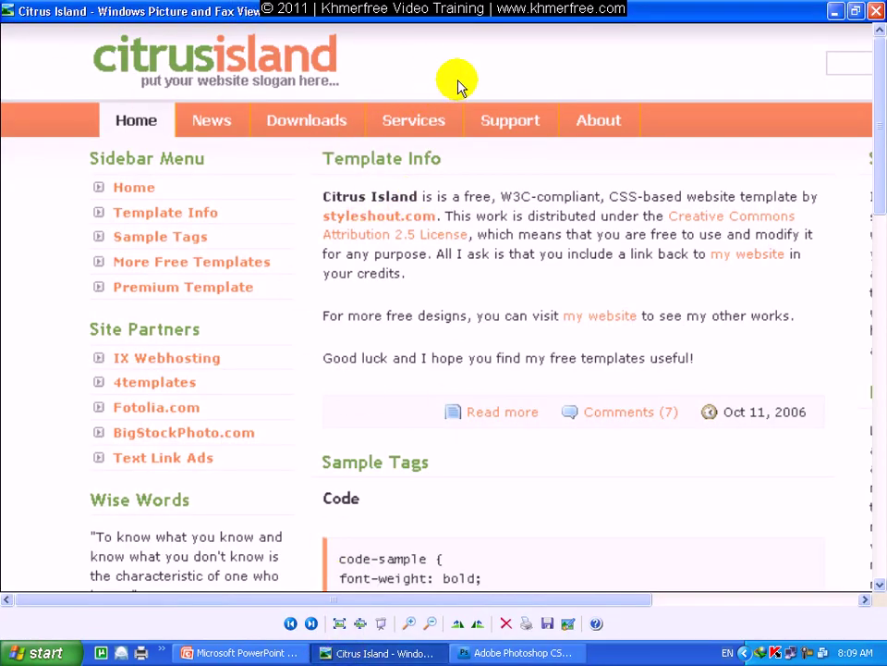
pyautogui.click(399, 652)
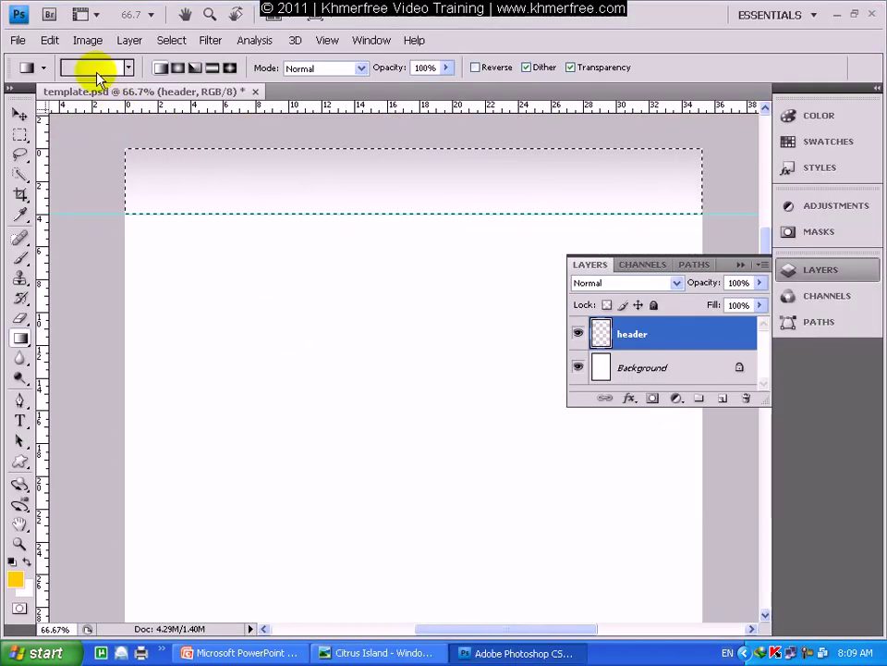
pyautogui.click(96, 68)
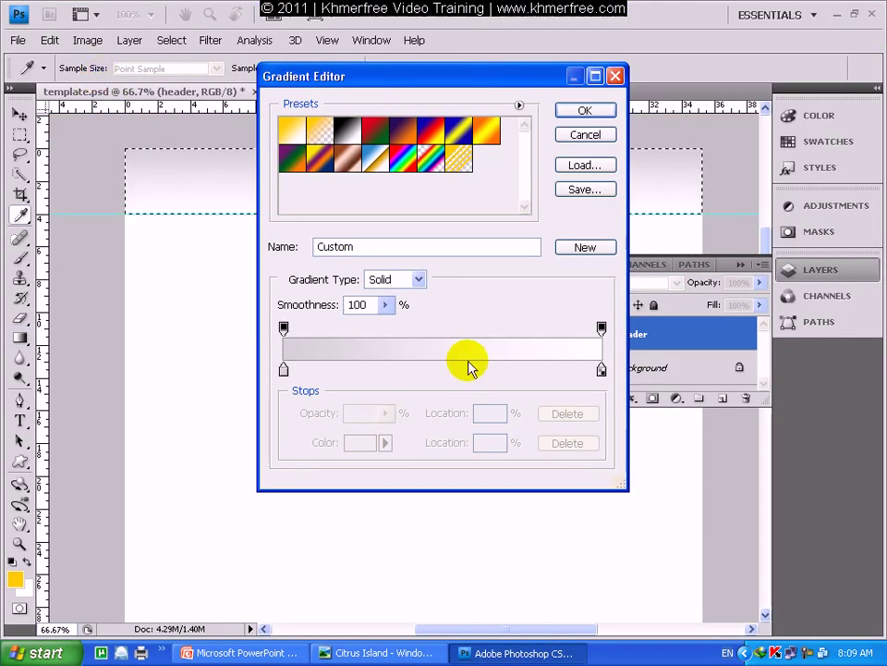
pyautogui.click(460, 368)
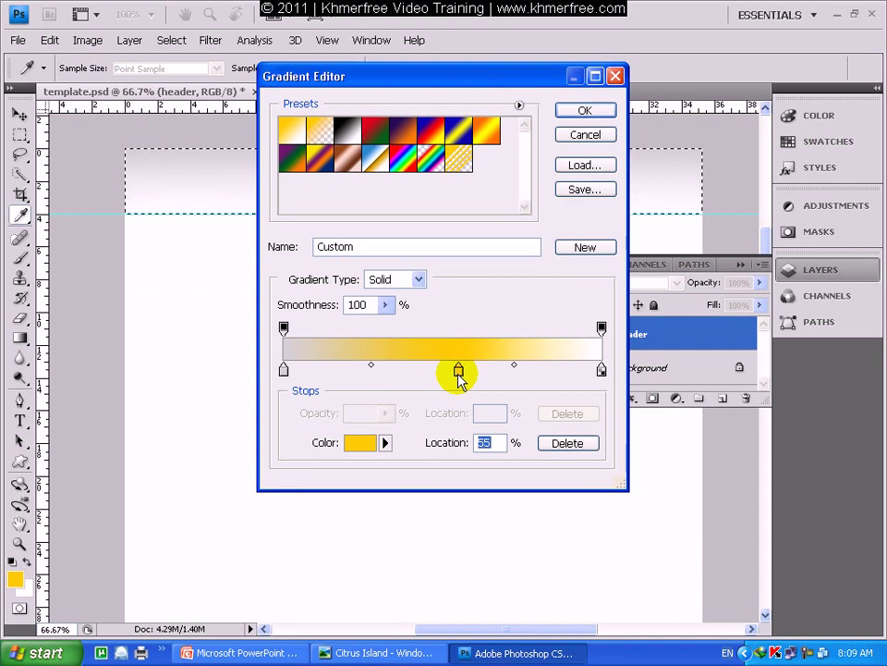
pyautogui.moveTo(459, 372); pyautogui.dragTo(466, 409)
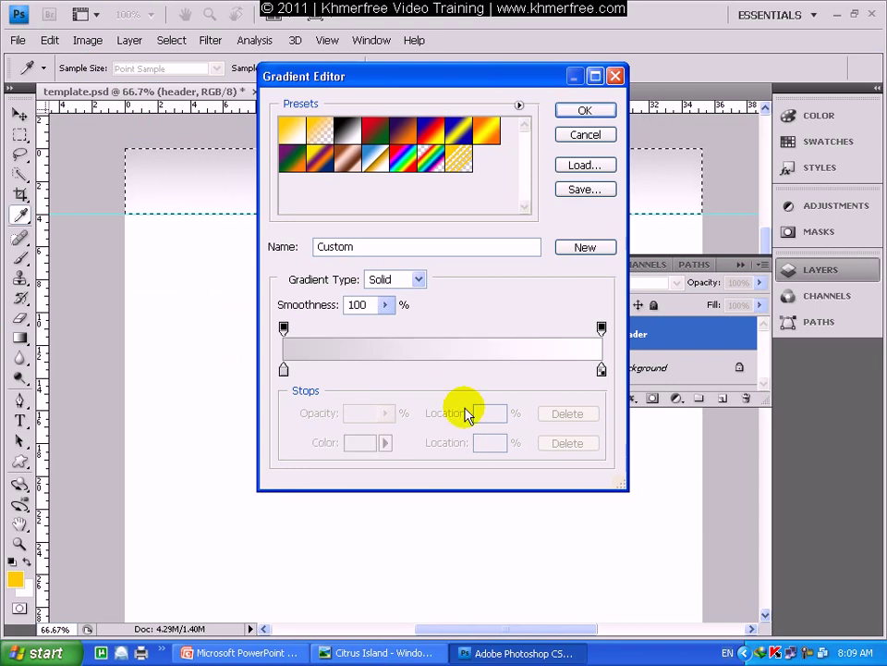
pyautogui.click(284, 369)
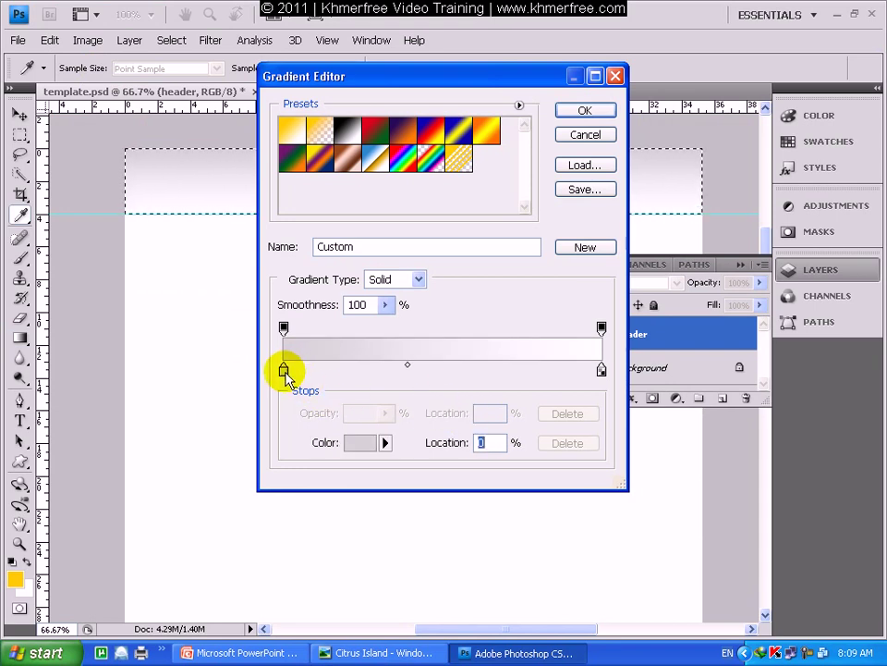
pyautogui.click(284, 370)
pyautogui.moveTo(408, 369); pyautogui.dragTo(364, 369)
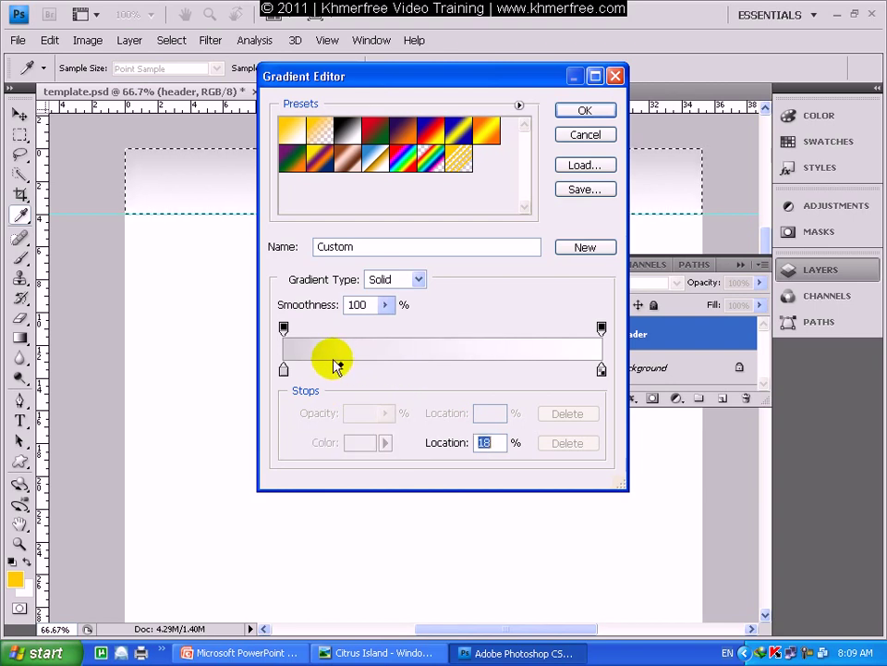
pyautogui.click(596, 112)
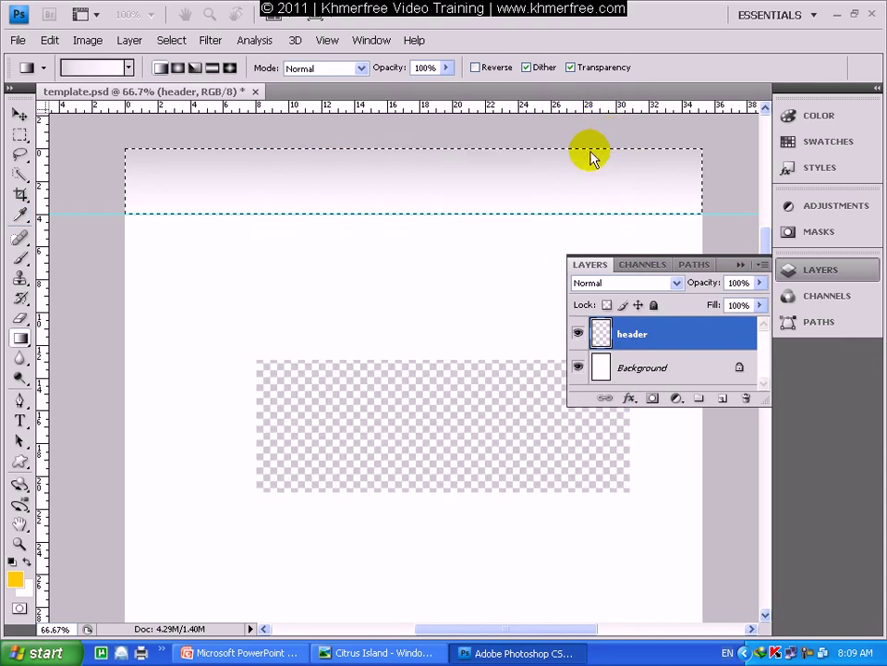
pyautogui.moveTo(382, 148); pyautogui.dragTo(381, 211)
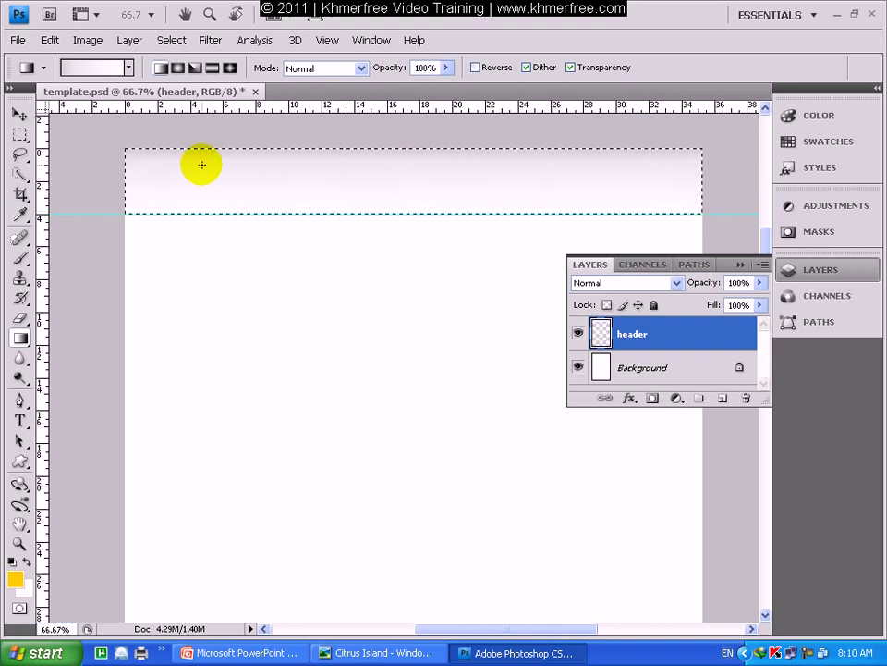
# Step: Compare the header gradient with the Citrus Island reference image, and inspect it in Photoshop at 100% zoom before returning to 66.7%
pyautogui.click(379, 653)
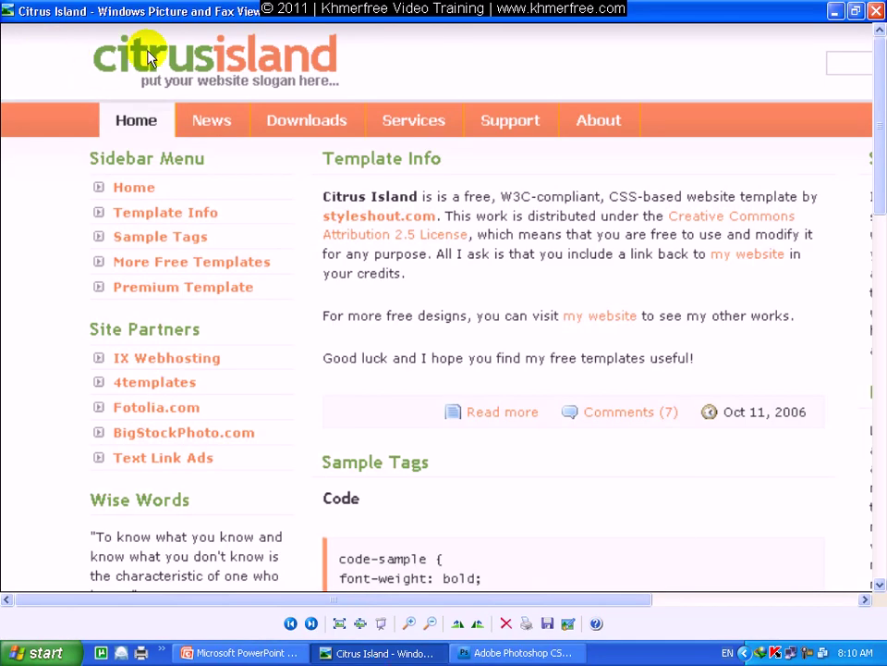
pyautogui.click(470, 652)
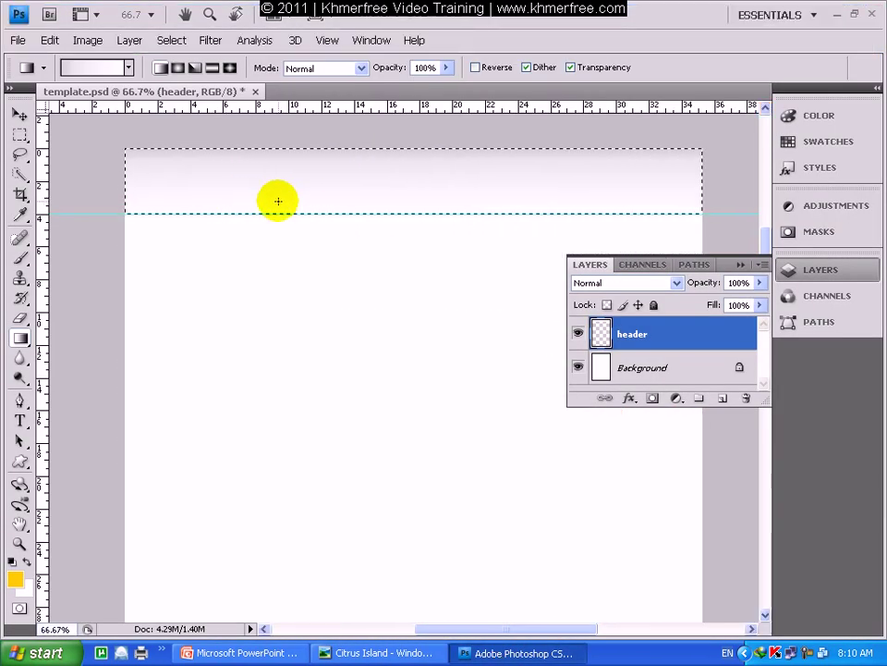
pyautogui.click(19, 544)
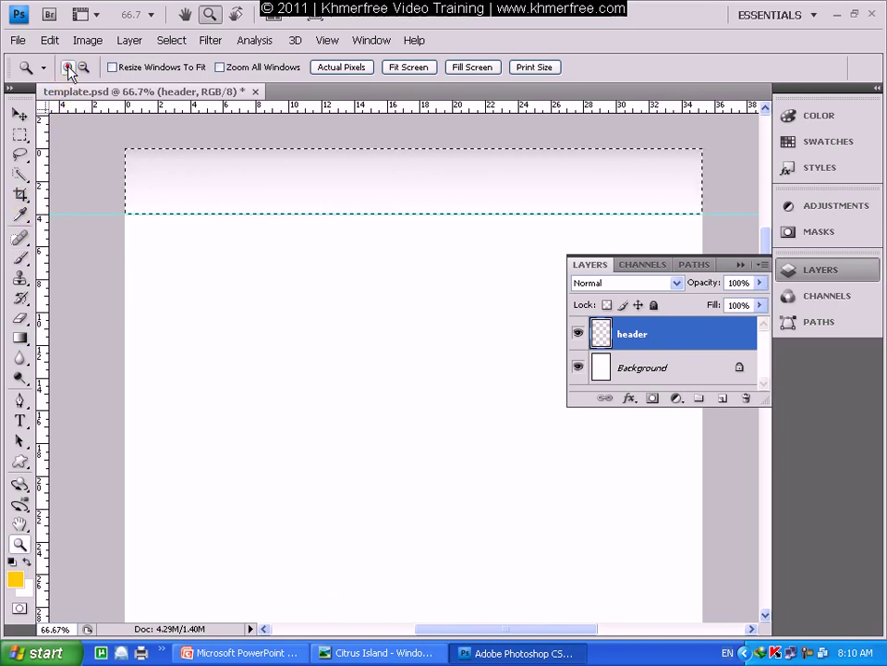
pyautogui.click(312, 188)
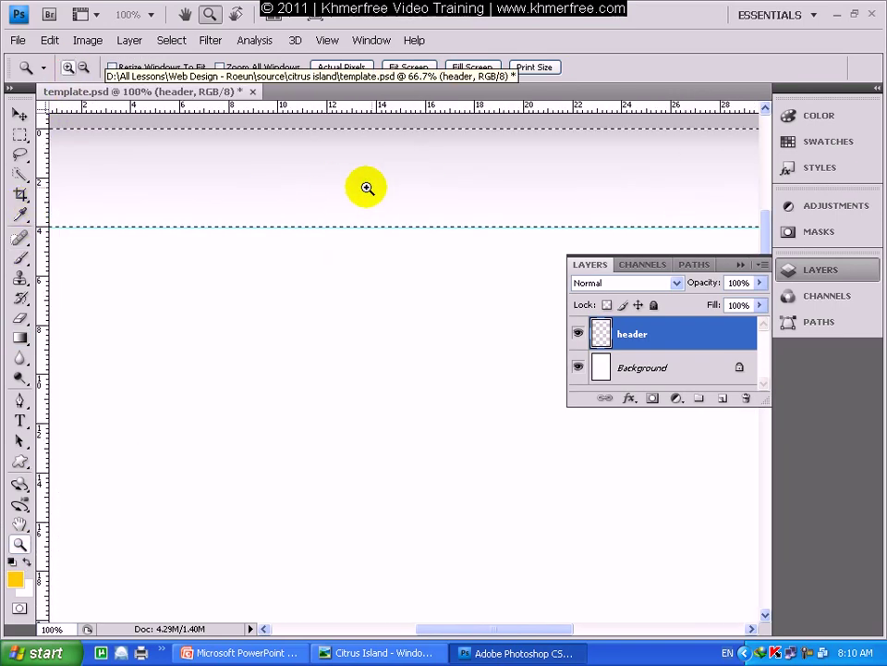
pyautogui.click(83, 66)
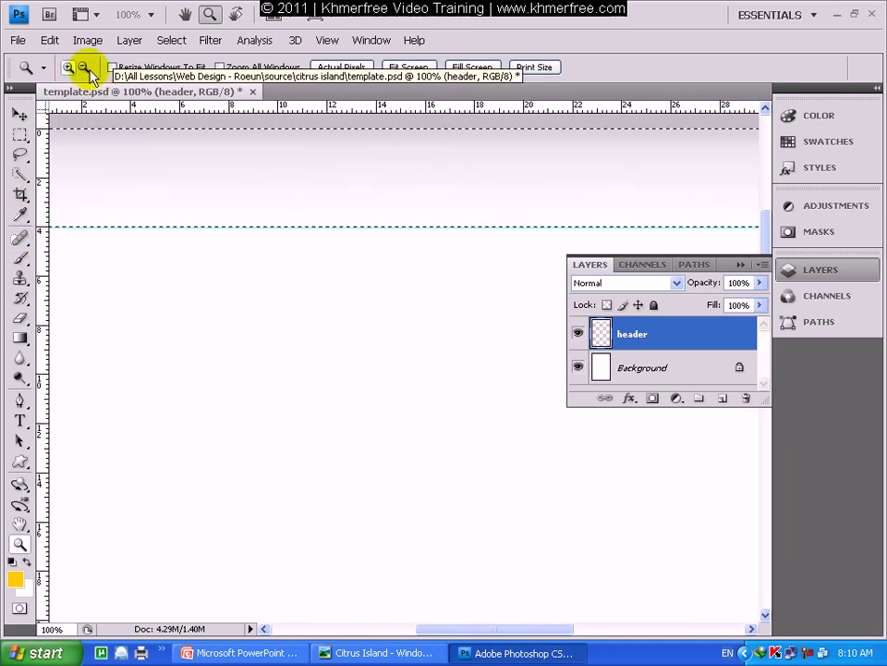
pyautogui.click(276, 198)
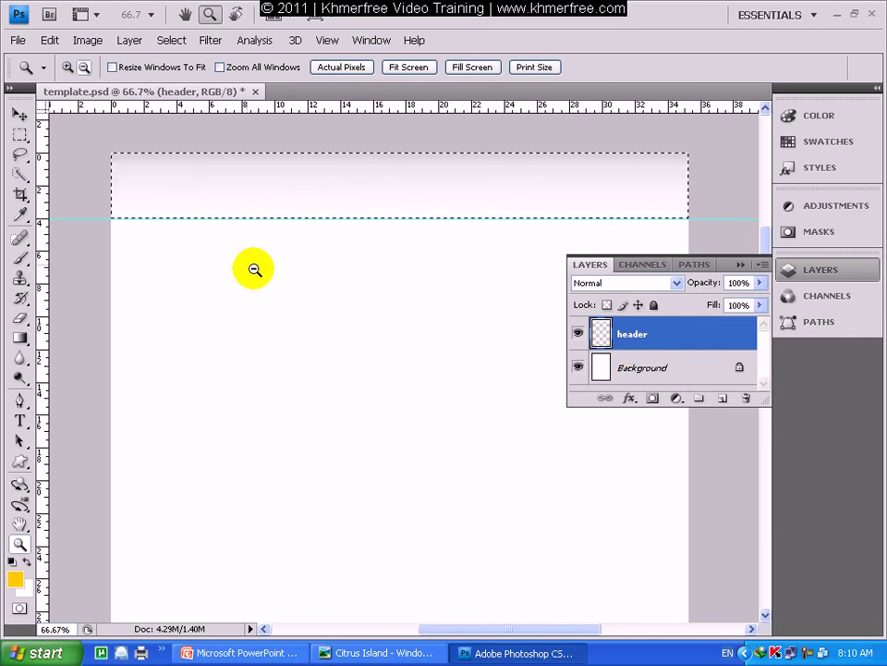
# Step: Deselect the header strip using the Rectangular Marquee tool
pyautogui.click(20, 135)
pyautogui.rightClick(161, 184)
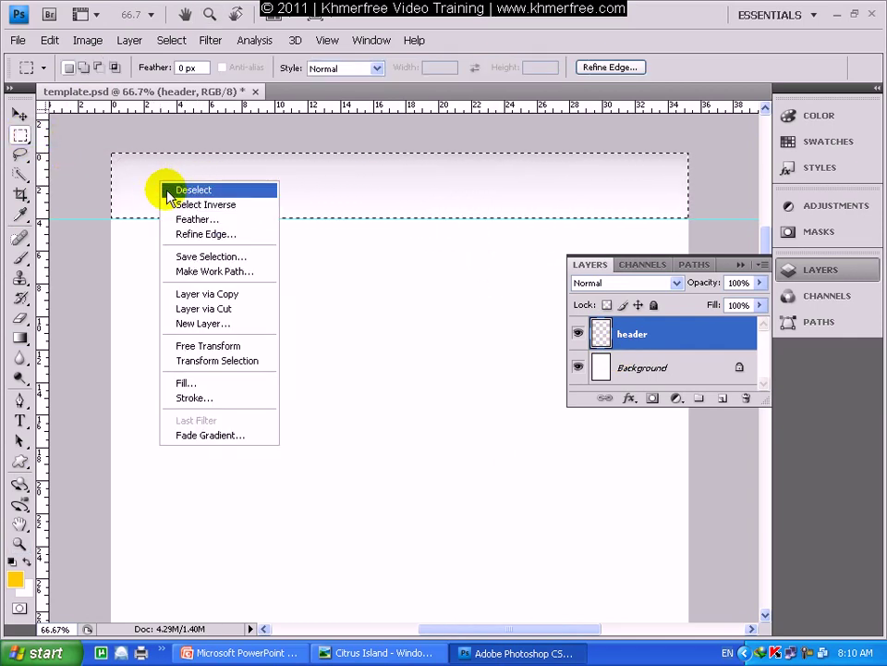
pyautogui.click(172, 191)
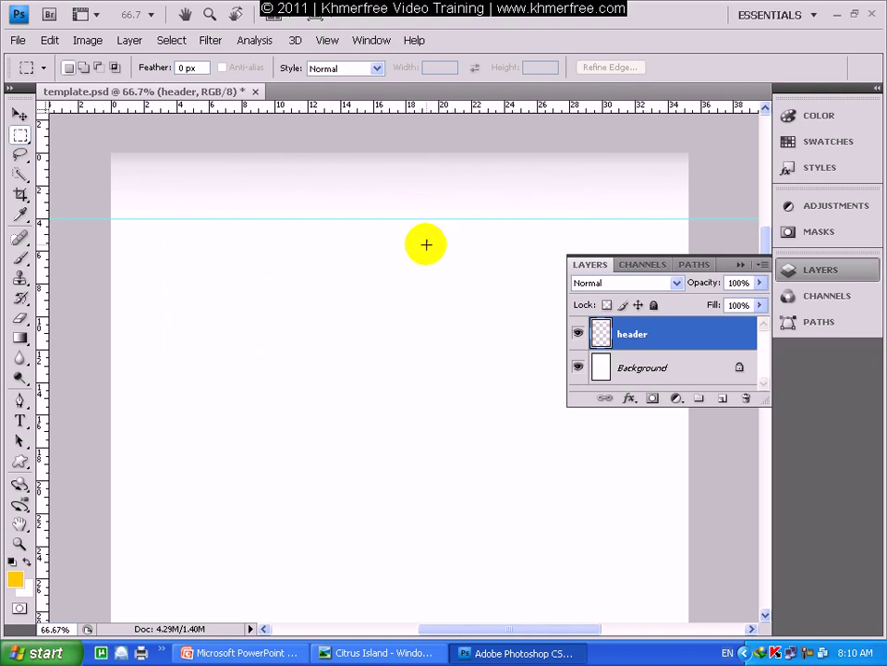
# Step: Examine the logo, slogan and search box across the header of the Citrus Island reference image, and return to Photoshop
pyautogui.click(388, 652)
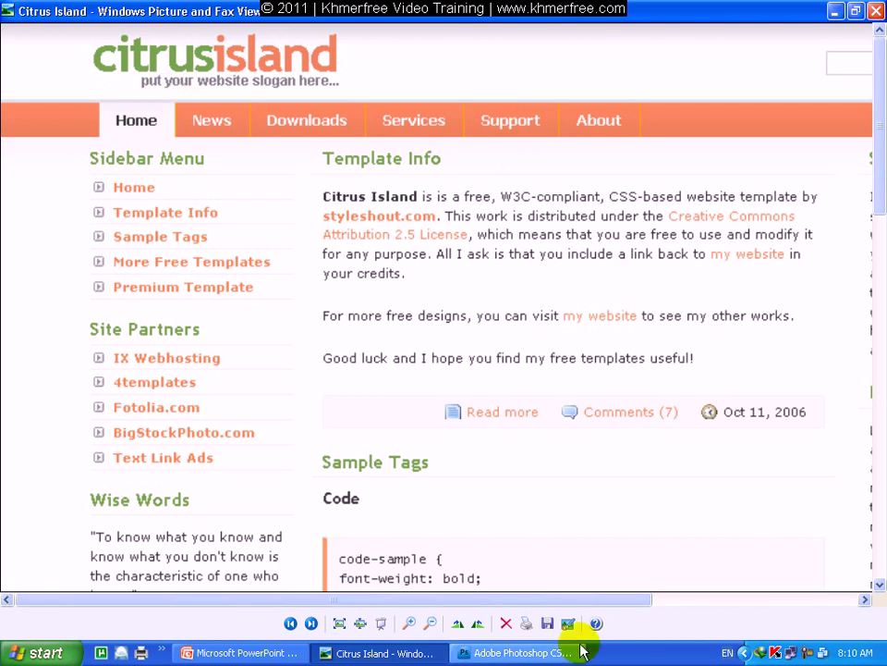
pyautogui.moveTo(574, 599); pyautogui.dragTo(792, 591)
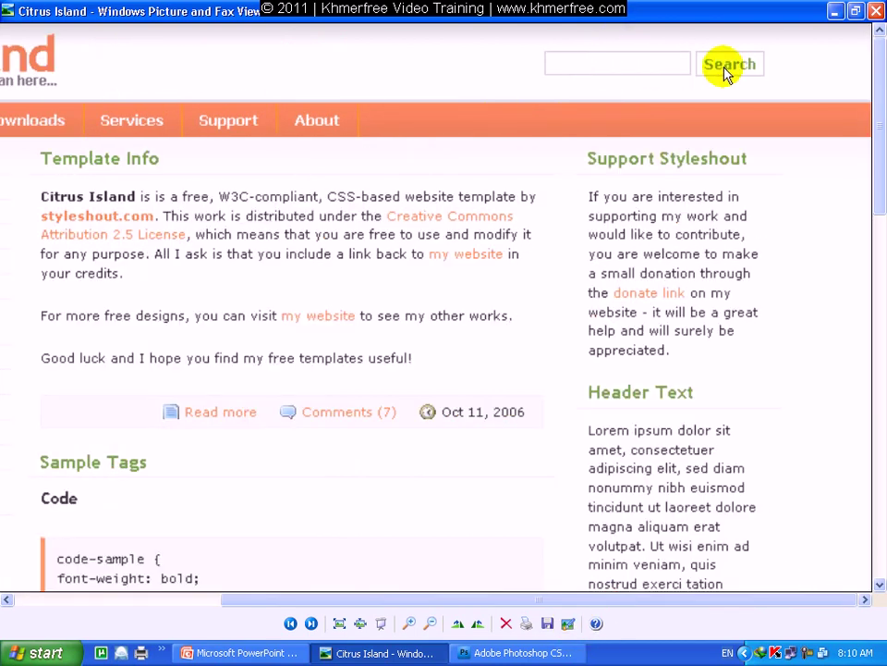
pyautogui.click(674, 597)
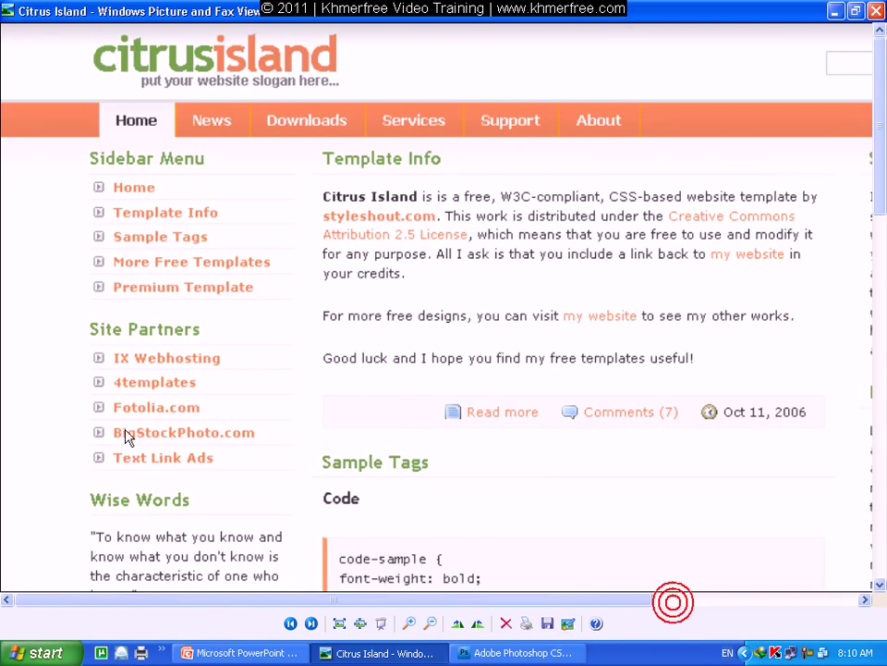
pyautogui.click(522, 653)
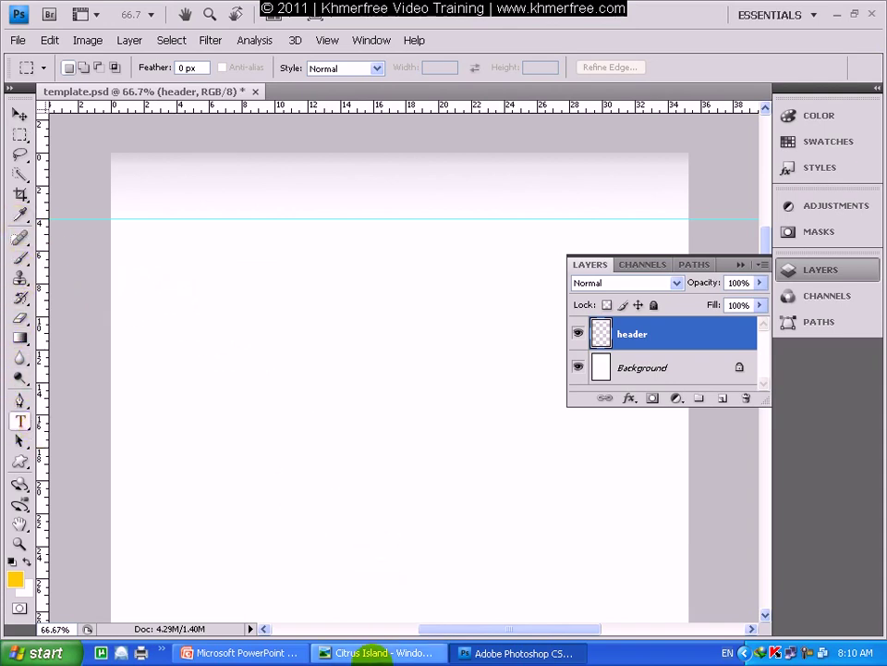
pyautogui.click(361, 651)
pyautogui.click(351, 650)
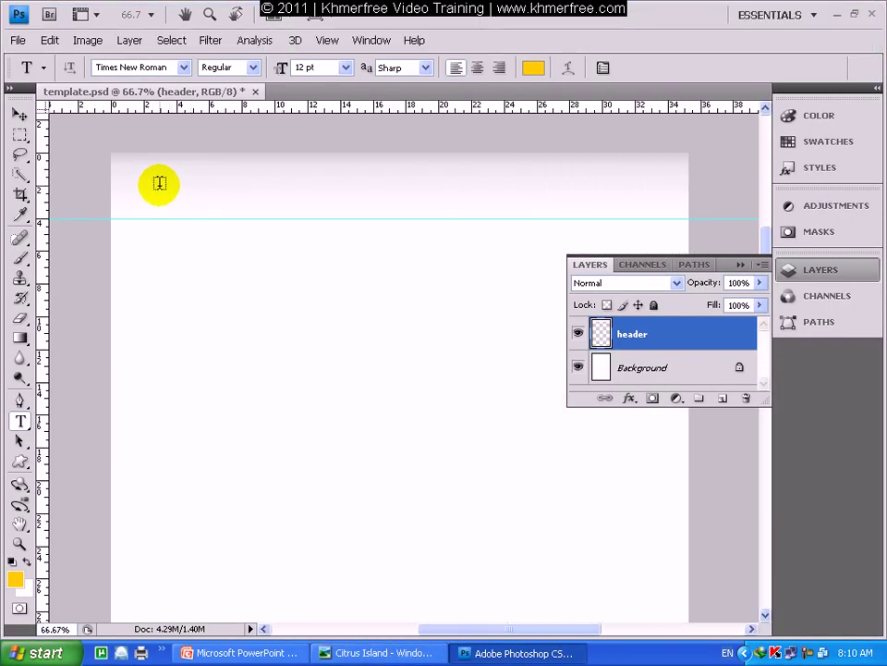
# Step: Add the text "citrusisland" at 48 pt in the left part of the header strip
pyautogui.click(159, 180)
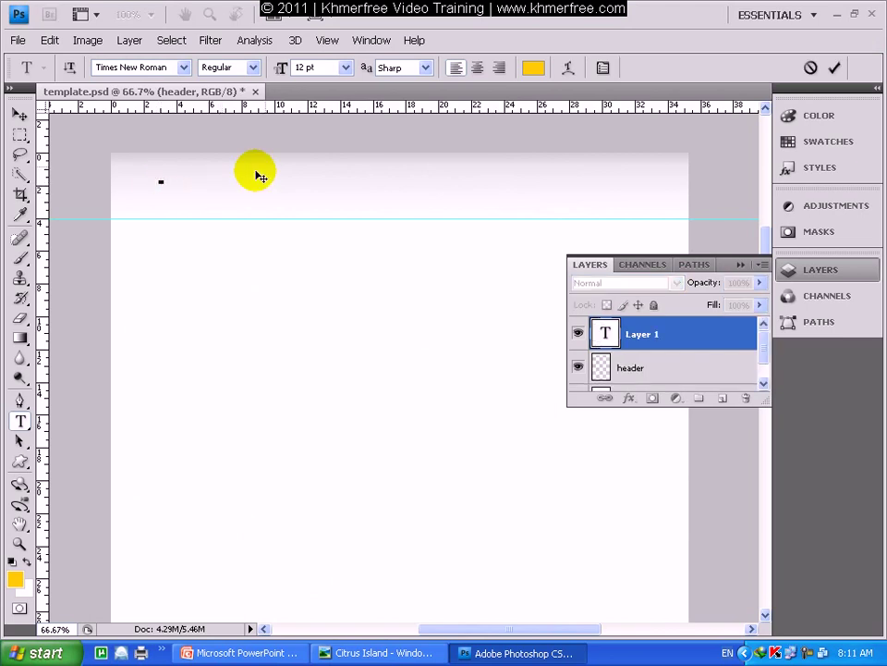
pyautogui.click(345, 67)
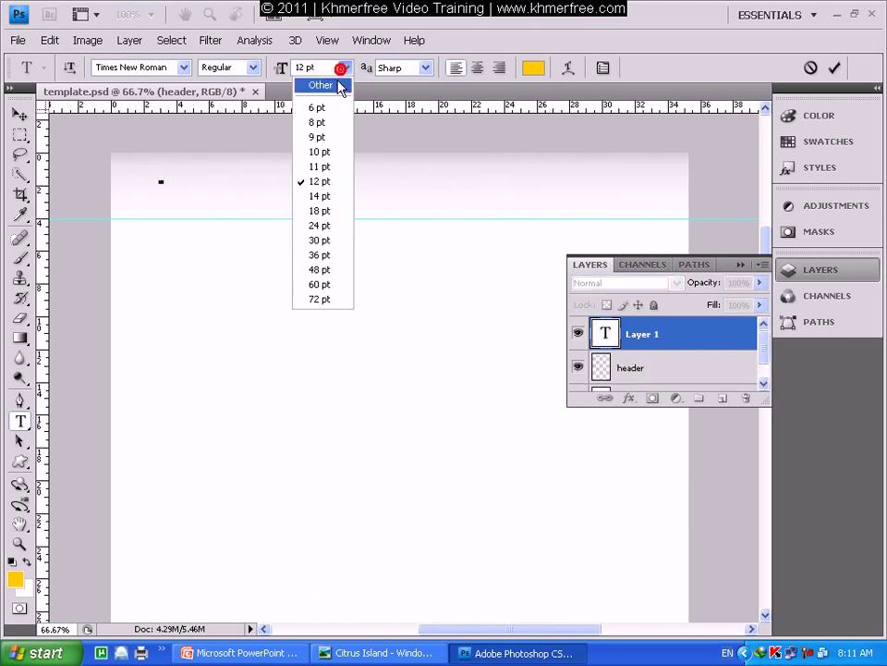
pyautogui.click(323, 268)
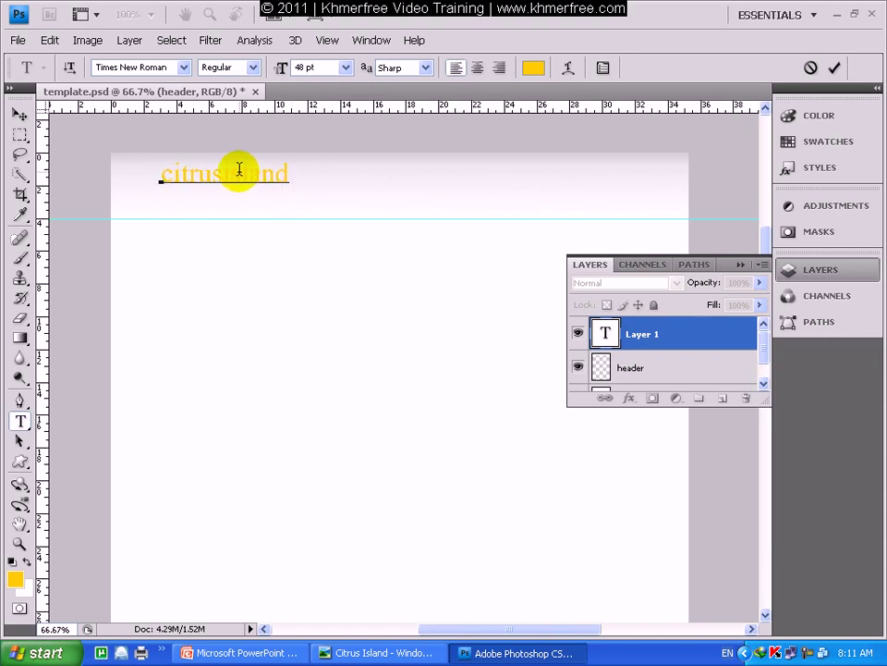
# Step: Enlarge the "citrusisland" text to 60 pt and move it slightly down within the header strip
pyautogui.moveTo(288, 172); pyautogui.dragTo(128, 168)
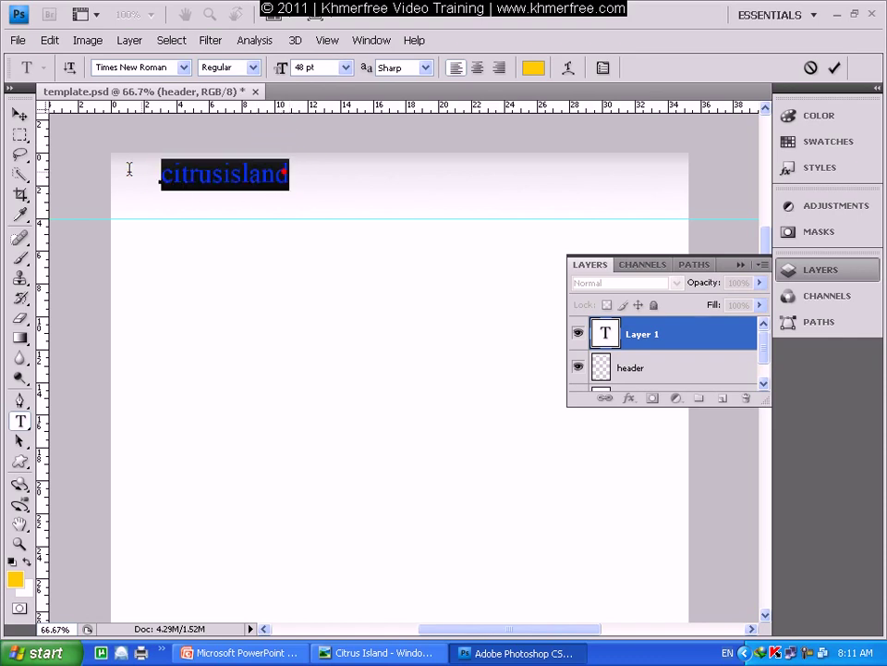
pyautogui.click(345, 66)
pyautogui.click(322, 284)
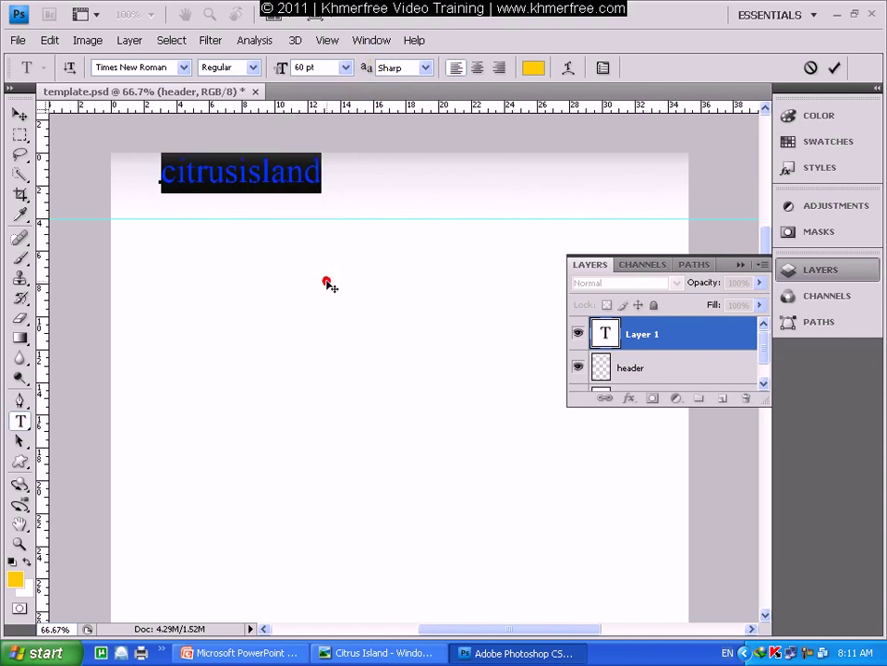
pyautogui.click(20, 113)
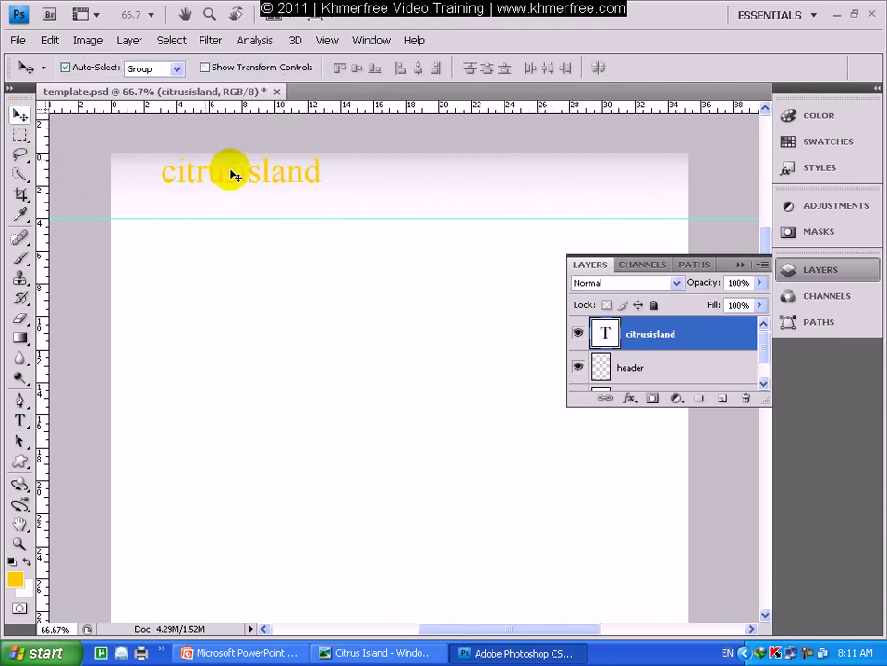
pyautogui.moveTo(233, 197); pyautogui.dragTo(233, 191)
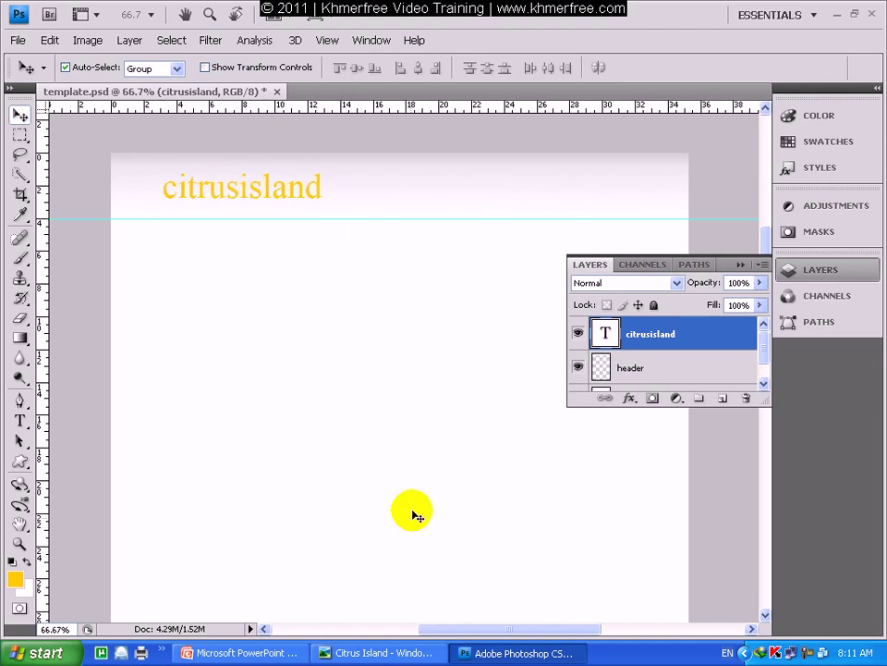
# Step: Check the logo lettering in the Citrus Island reference image, and select the whole "citrusisland" text for editing in Photoshop
pyautogui.click(375, 652)
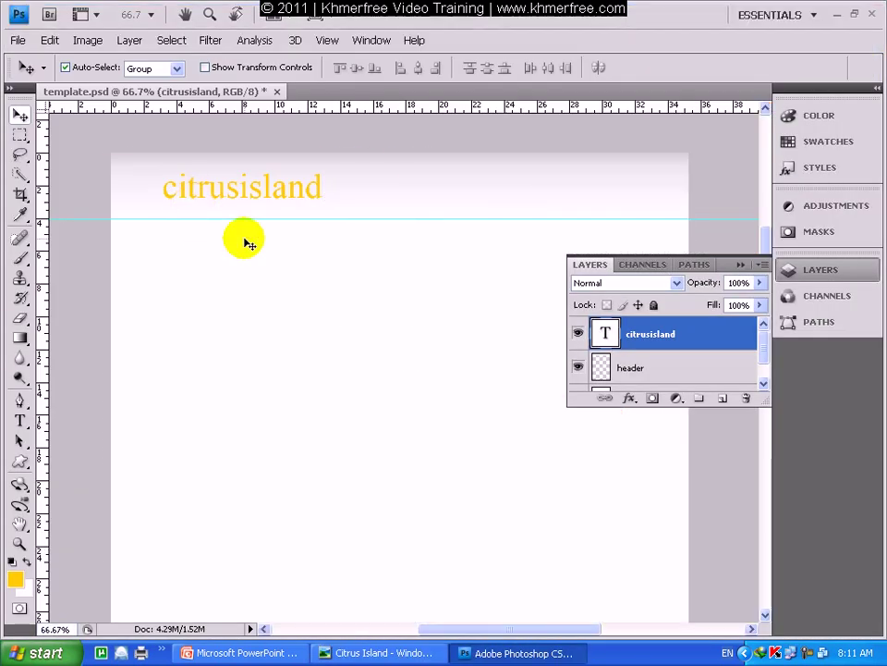
pyautogui.click(361, 653)
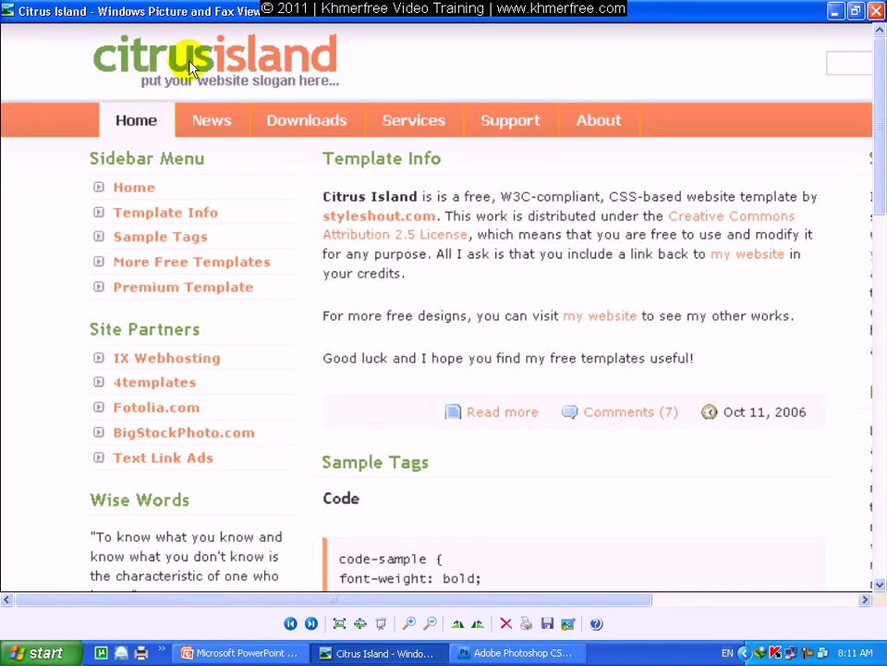
pyautogui.click(513, 653)
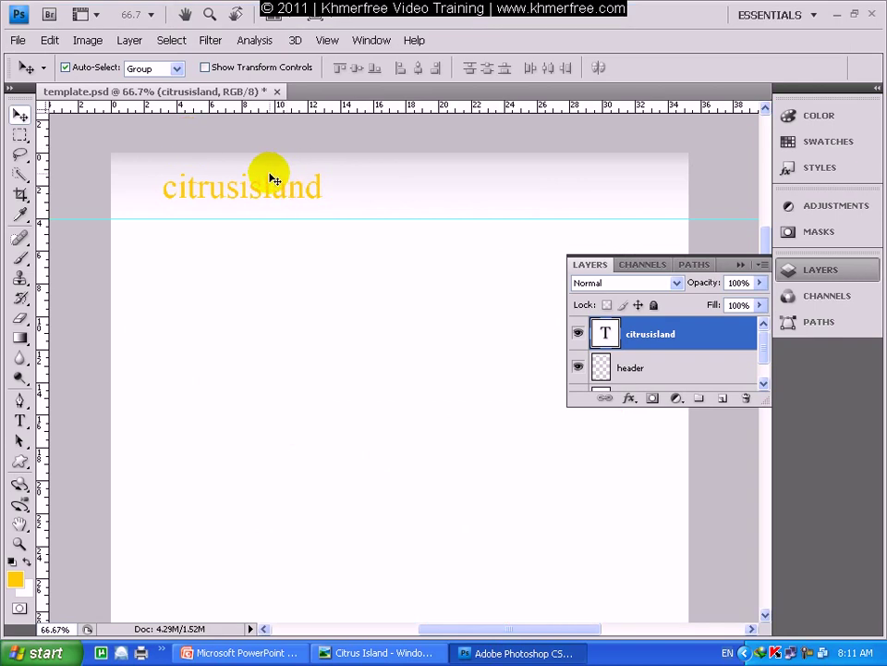
pyautogui.press('t')
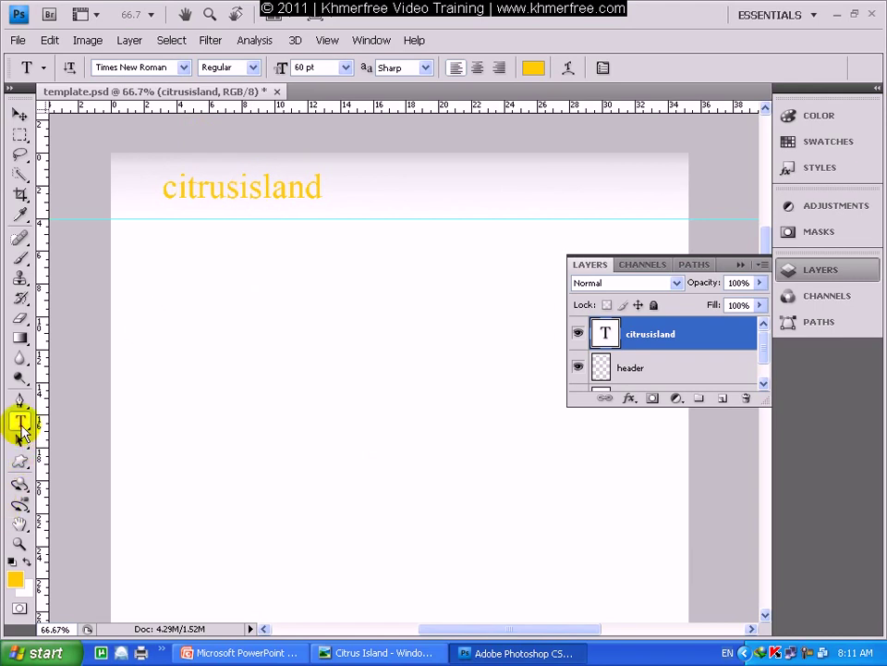
pyautogui.click(209, 190)
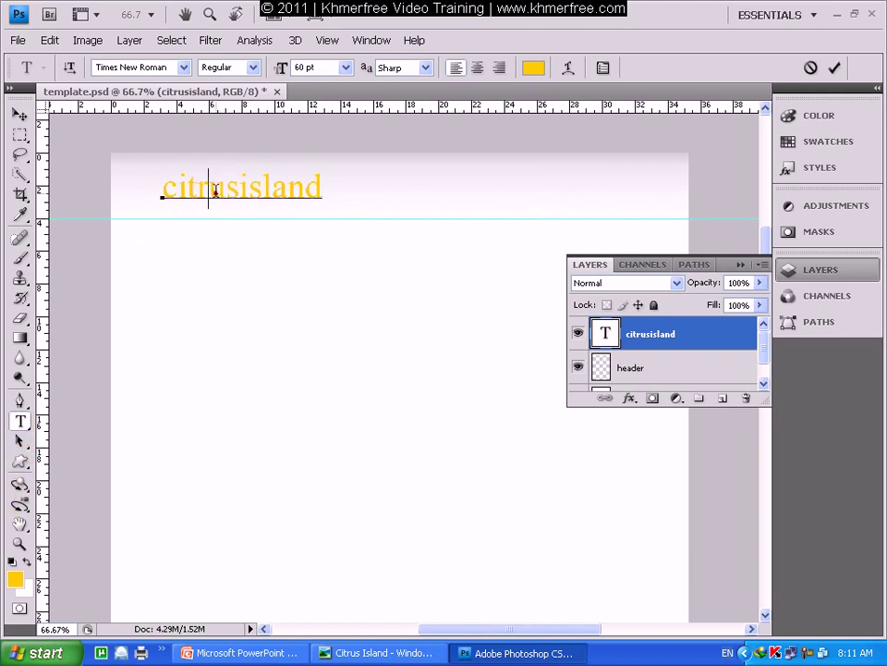
pyautogui.moveTo(160, 194); pyautogui.dragTo(342, 193)
# Step: Try the Lucida Bright and Lithos Pro fonts on the selected "citrusisland" text
pyautogui.click(184, 67)
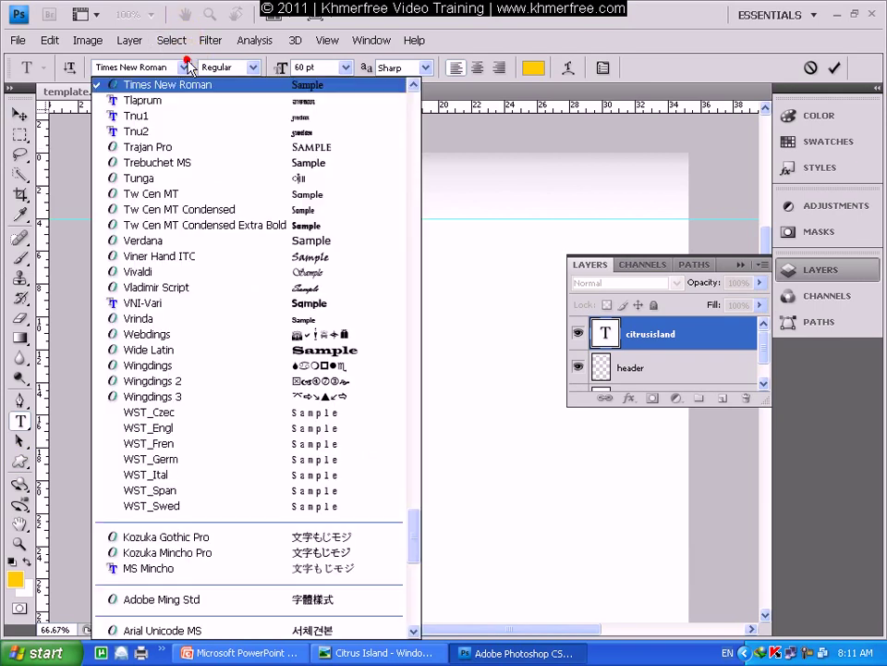
pyautogui.moveTo(416, 525); pyautogui.dragTo(410, 392)
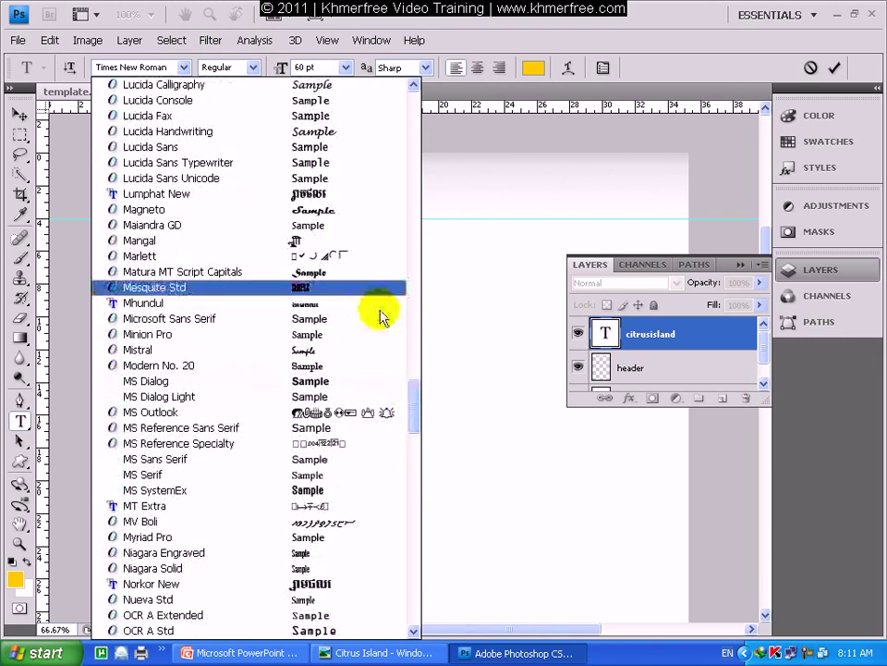
pyautogui.click(415, 86)
pyautogui.click(415, 86)
pyautogui.click(416, 86)
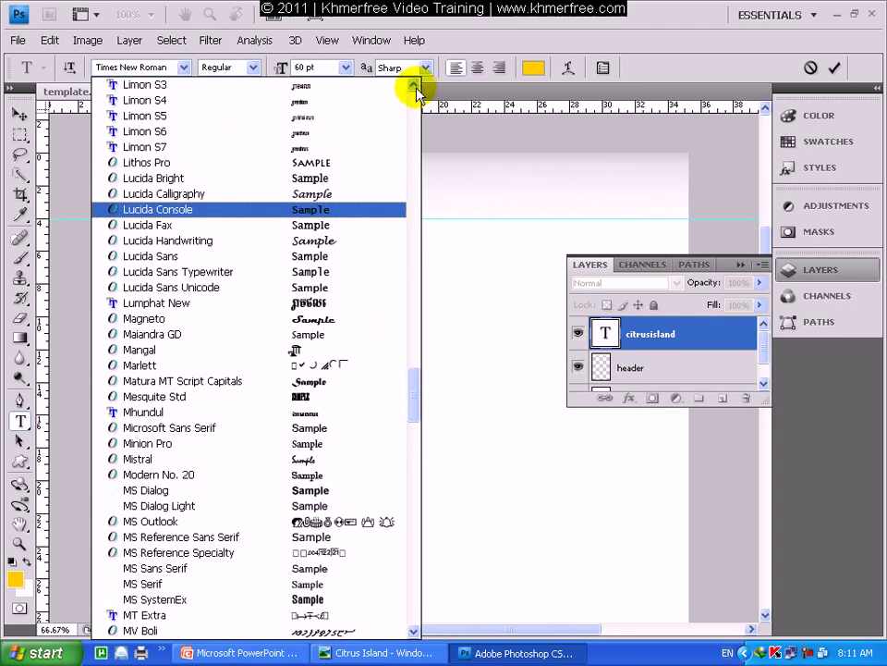
pyautogui.click(369, 178)
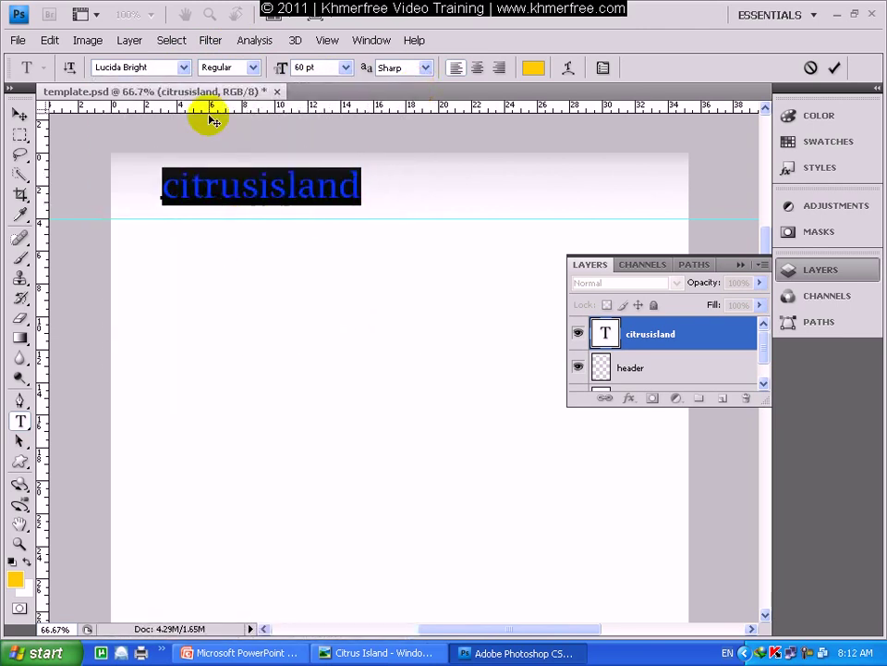
pyautogui.click(188, 70)
pyautogui.moveTo(413, 404); pyautogui.dragTo(410, 376)
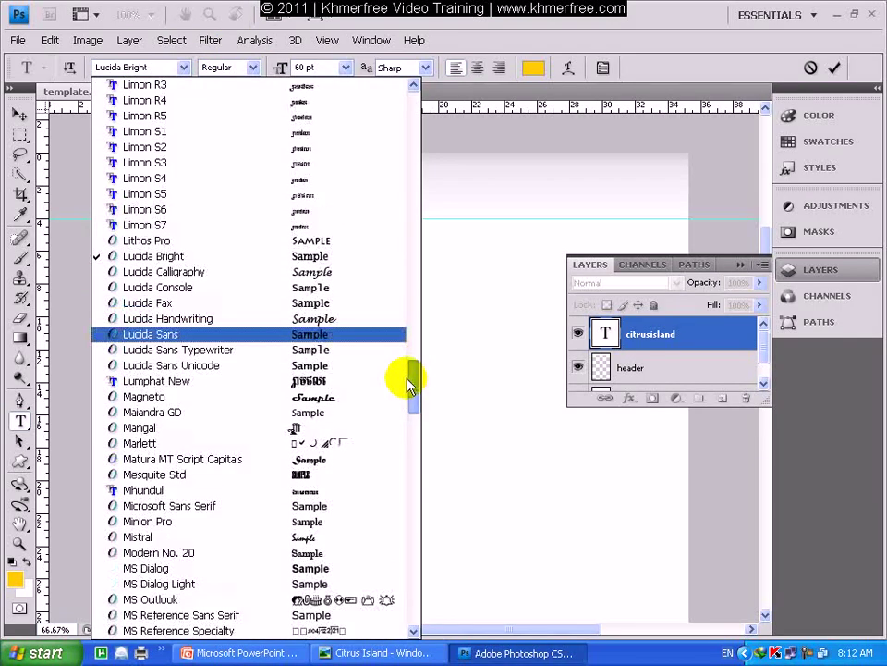
pyautogui.click(340, 242)
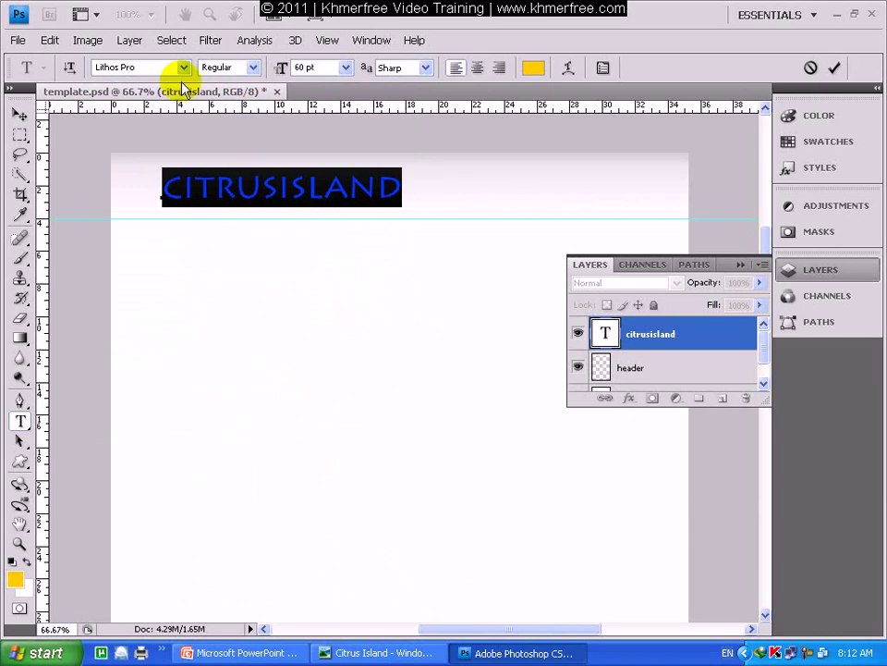
# Step: Set the "citrusisland" text to Arial in the Bold style
pyautogui.click(182, 69)
pyautogui.moveTo(416, 390); pyautogui.dragTo(419, 103)
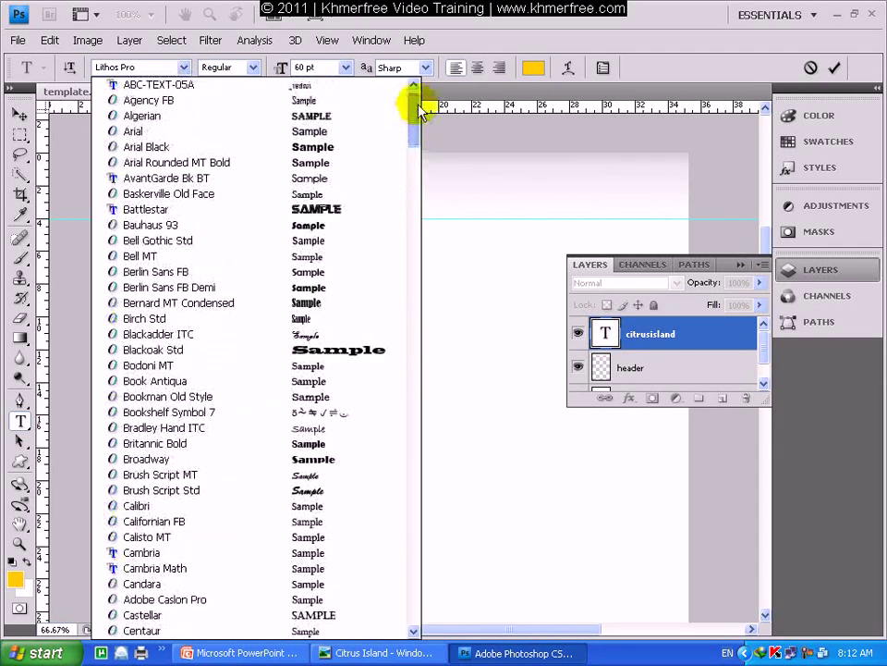
pyautogui.click(379, 139)
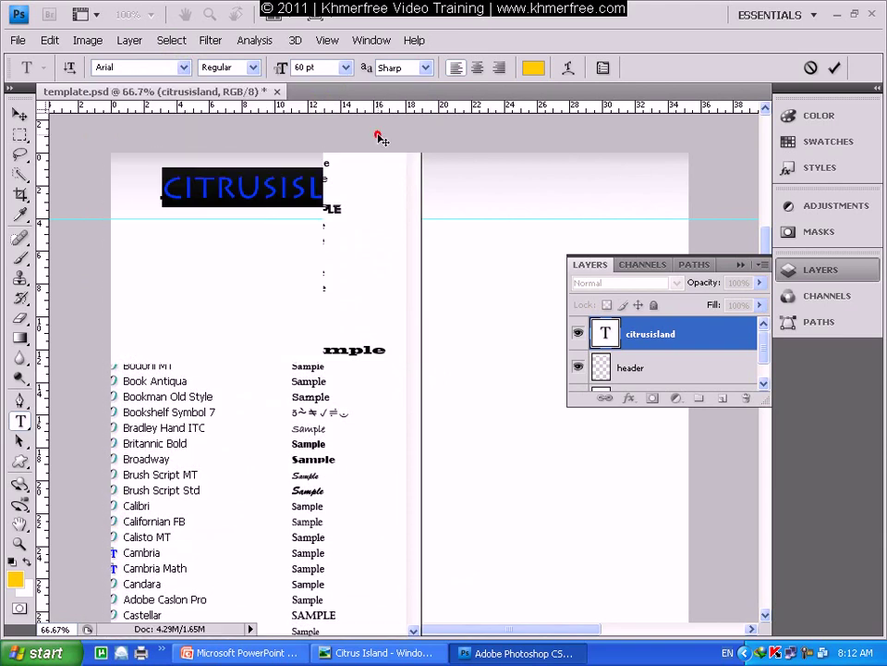
pyautogui.click(252, 68)
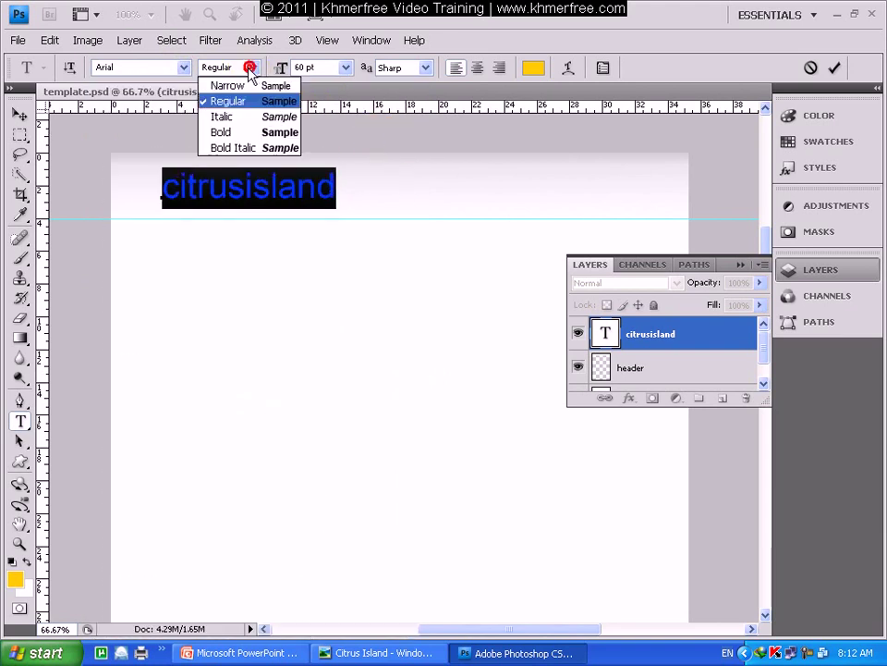
pyautogui.click(232, 130)
pyautogui.click(269, 191)
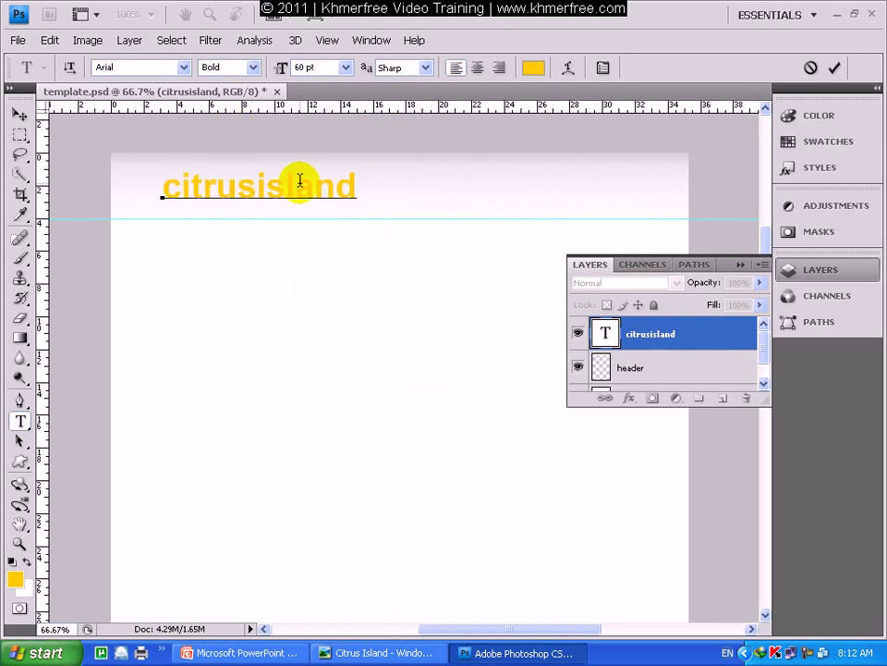
# Step: Move the "citrusisland" text slightly up and left, closer to the page's upper edge
pyautogui.click(20, 113)
pyautogui.moveTo(248, 193); pyautogui.dragTo(247, 185)
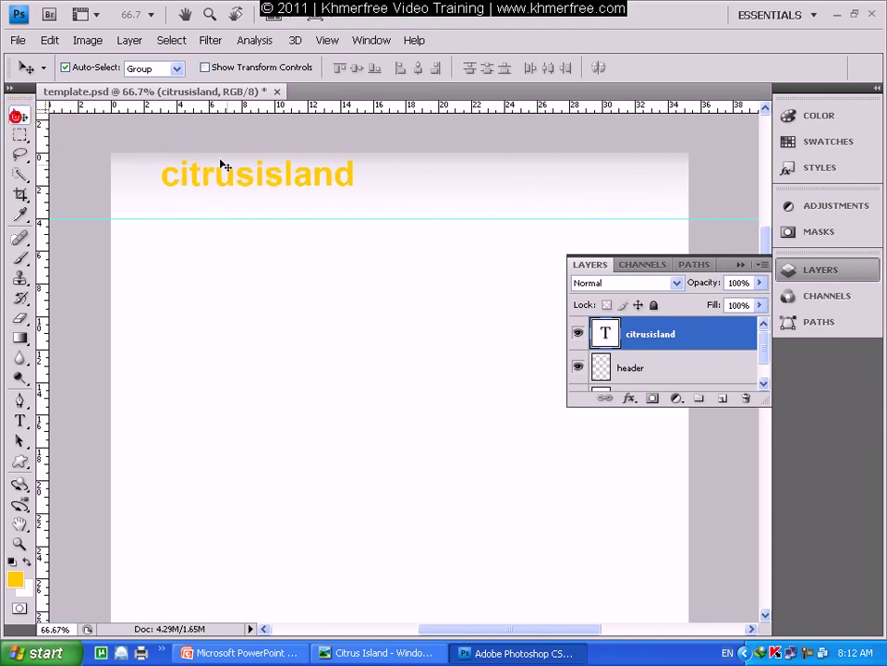
pyautogui.moveTo(251, 192); pyautogui.dragTo(243, 178)
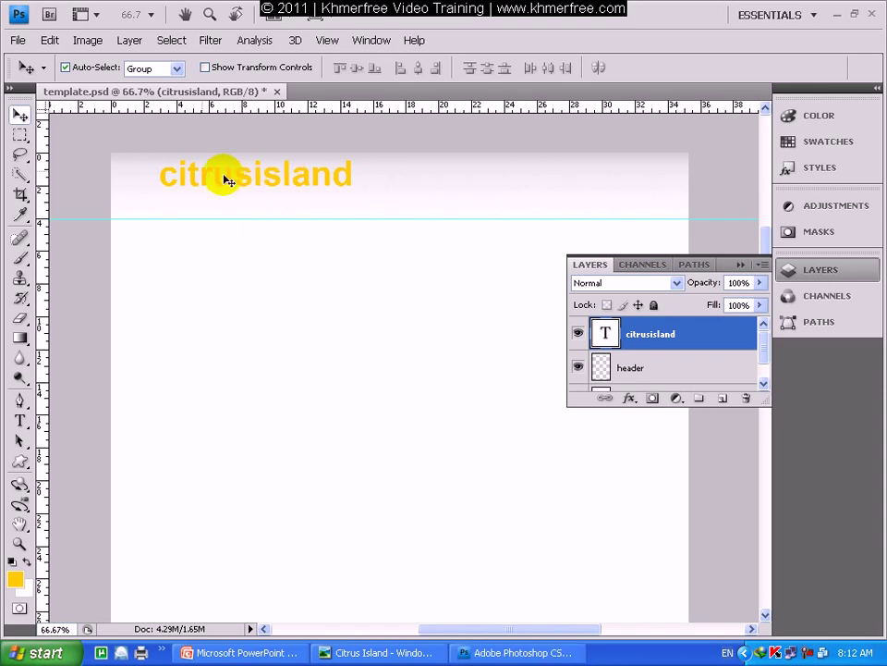
pyautogui.moveTo(243, 170)
pyautogui.mouseDown()
pyautogui.moveTo(245, 198)
pyautogui.moveTo(248, 184)
pyautogui.mouseUp()
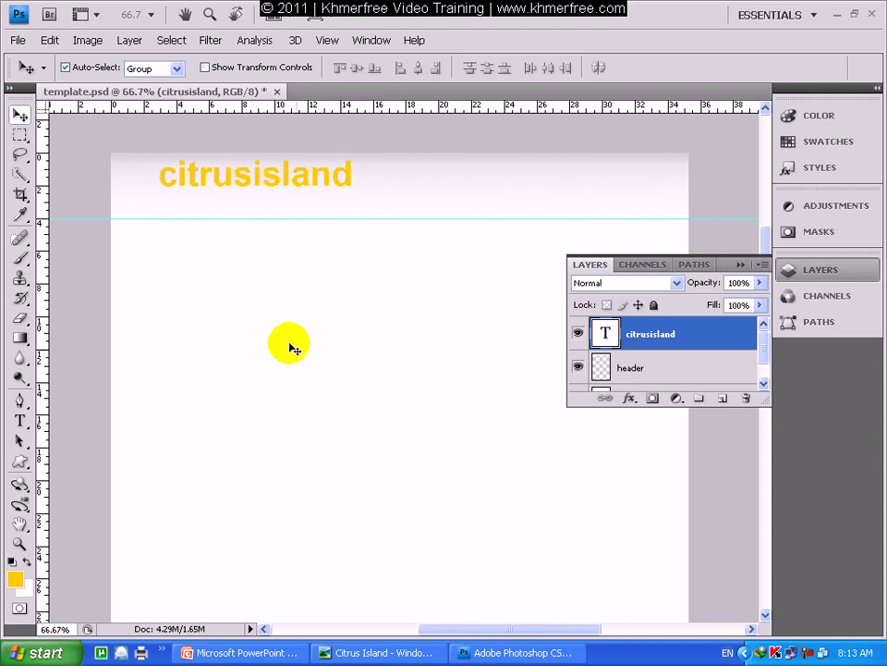
# Step: Check the logo colors in the Citrus Island reference image, and recolor "citrus" in the Photoshop logo text green, #3c9136
pyautogui.click(379, 652)
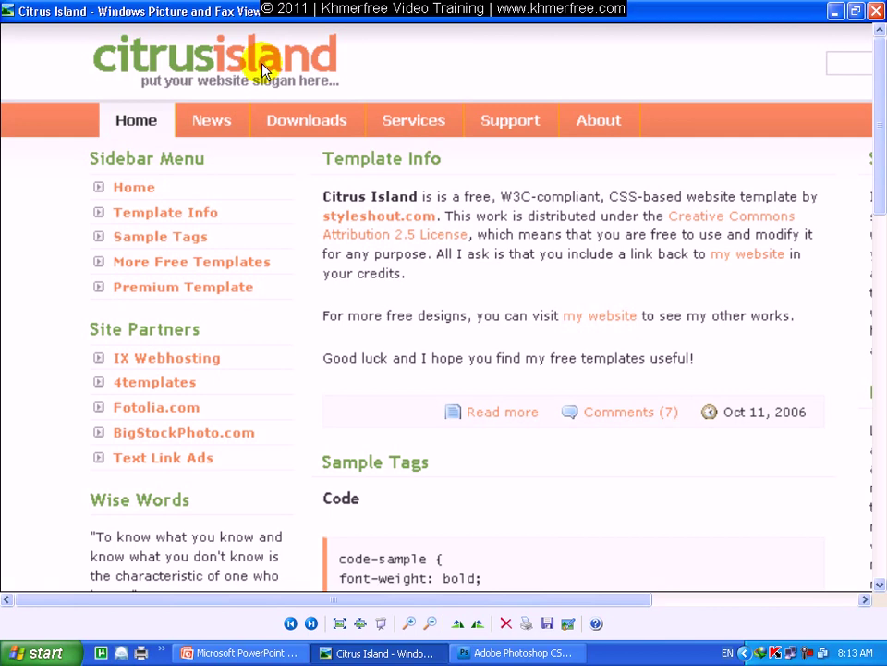
pyautogui.click(407, 651)
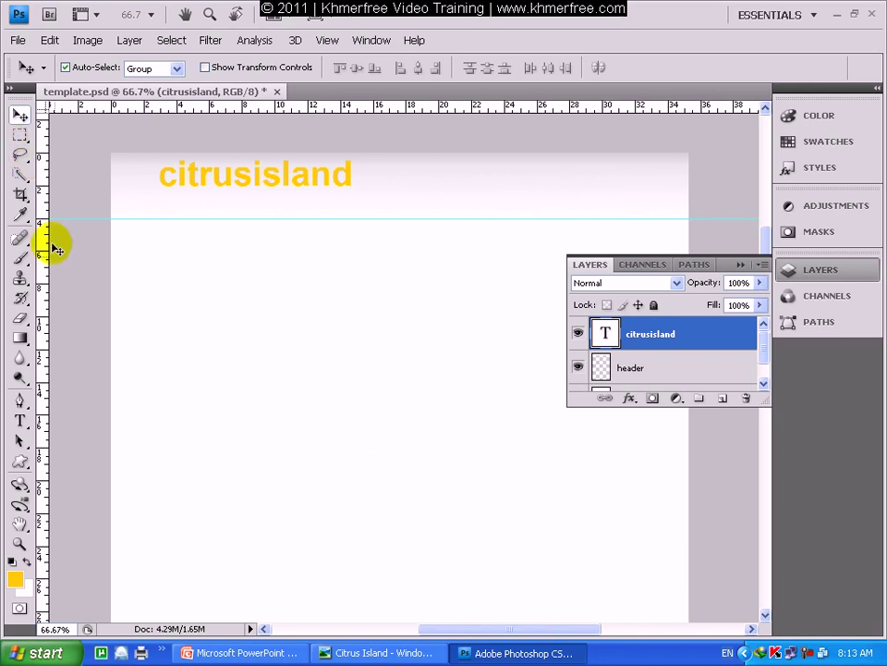
pyautogui.click(19, 421)
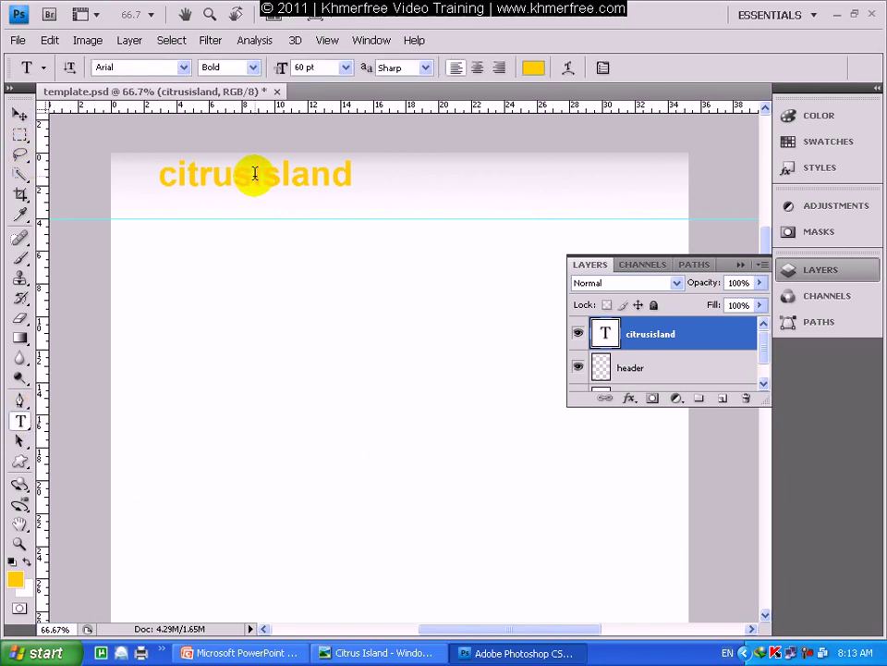
pyautogui.moveTo(254, 173); pyautogui.dragTo(109, 173)
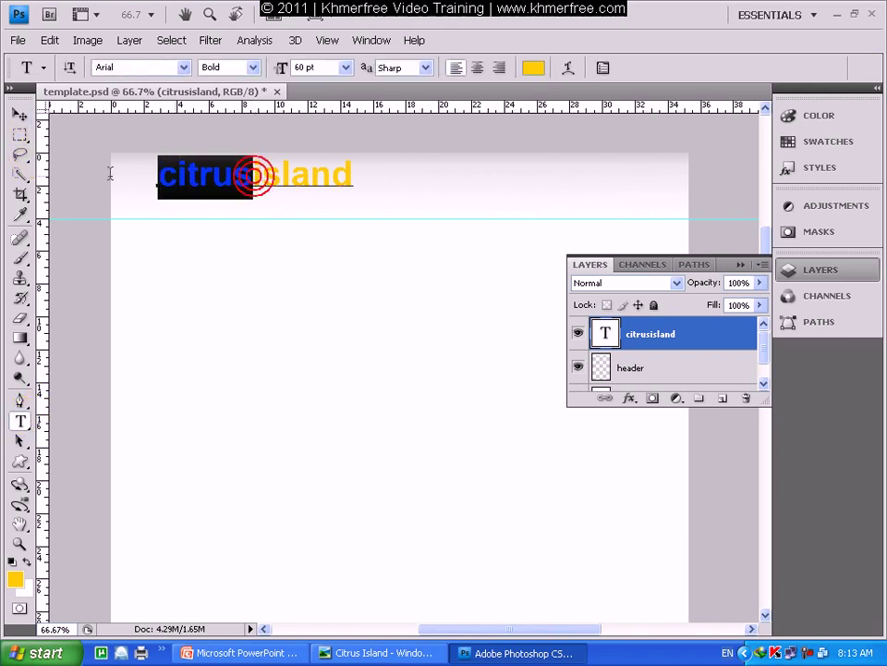
pyautogui.click(534, 70)
pyautogui.moveTo(600, 377)
pyautogui.mouseDown()
pyautogui.moveTo(604, 394)
pyautogui.moveTo(607, 279)
pyautogui.moveTo(603, 387)
pyautogui.mouseUp()
pyautogui.moveTo(586, 241)
pyautogui.mouseDown()
pyautogui.moveTo(582, 348)
pyautogui.moveTo(523, 338)
pyautogui.moveTo(535, 341)
pyautogui.moveTo(556, 317)
pyautogui.moveTo(565, 323)
pyautogui.mouseUp()
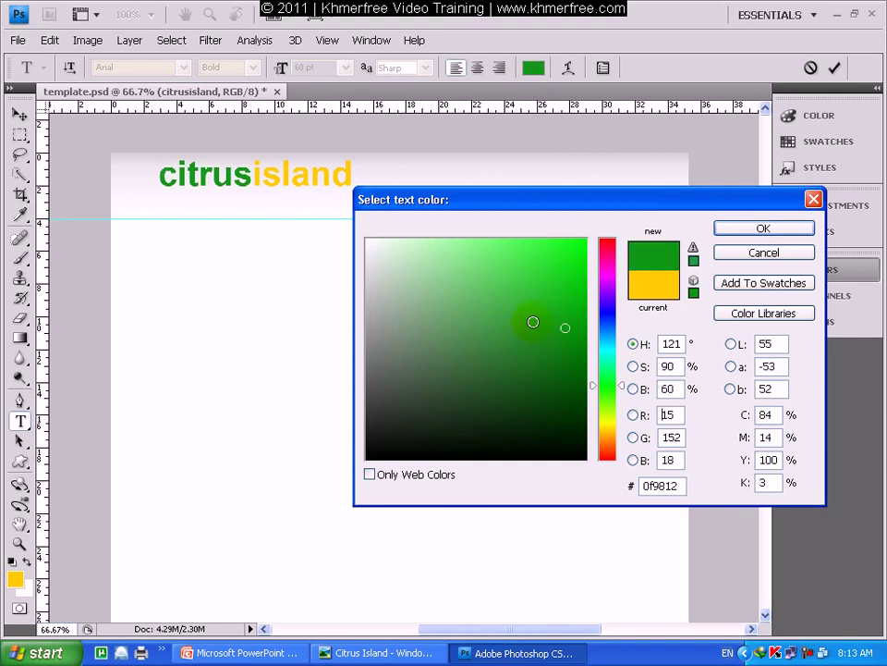
pyautogui.moveTo(563, 330)
pyautogui.mouseDown()
pyautogui.moveTo(560, 364)
pyautogui.moveTo(551, 353)
pyautogui.moveTo(549, 361)
pyautogui.moveTo(558, 352)
pyautogui.moveTo(567, 367)
pyautogui.moveTo(581, 348)
pyautogui.moveTo(589, 380)
pyautogui.moveTo(590, 359)
pyautogui.moveTo(615, 376)
pyautogui.moveTo(615, 388)
pyautogui.mouseUp()
pyautogui.click(571, 349)
pyautogui.click(616, 356)
pyautogui.click(568, 368)
pyautogui.moveTo(566, 367)
pyautogui.mouseDown()
pyautogui.moveTo(482, 359)
pyautogui.moveTo(450, 334)
pyautogui.moveTo(503, 335)
pyautogui.mouseUp()
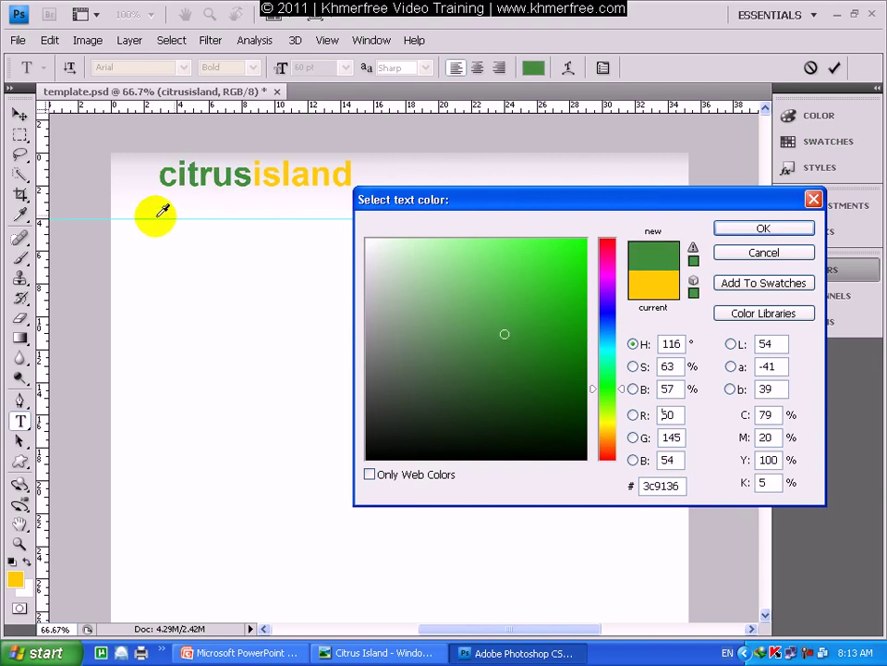
pyautogui.click(795, 231)
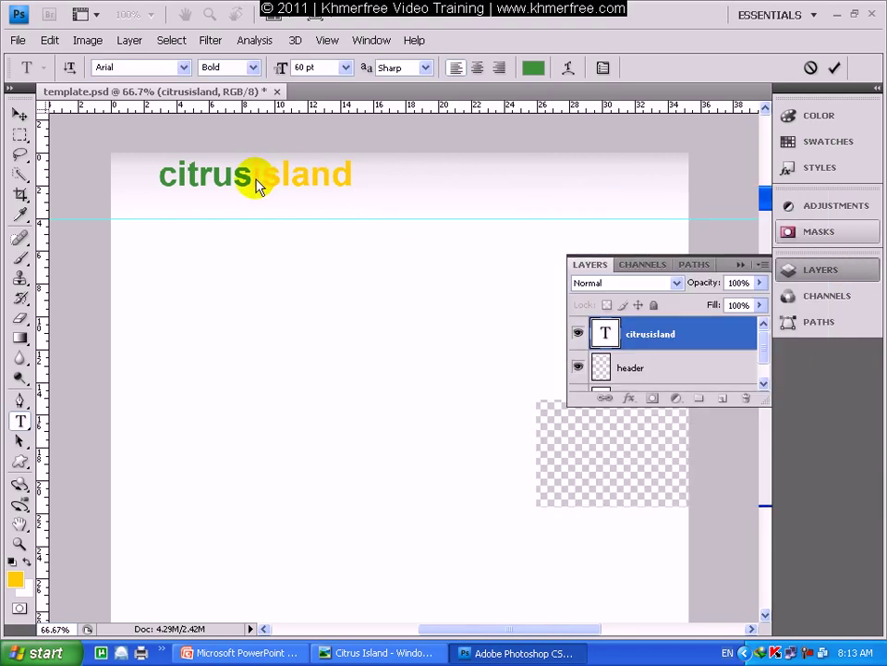
# Step: Recolor the "island" part of the logo text orange-brown, #be7d0b
pyautogui.click(254, 181)
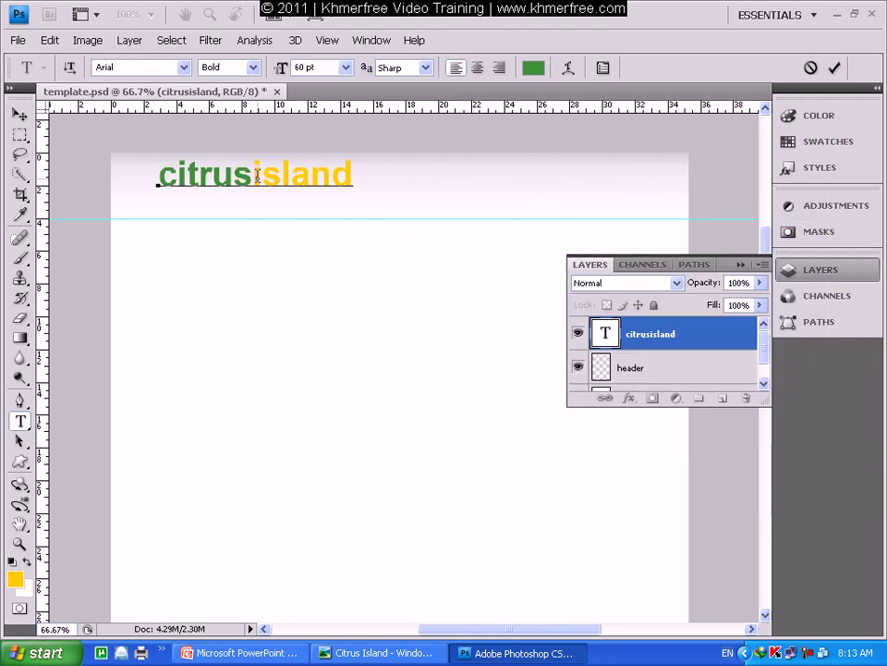
pyautogui.moveTo(254, 177); pyautogui.dragTo(384, 175)
pyautogui.click(534, 68)
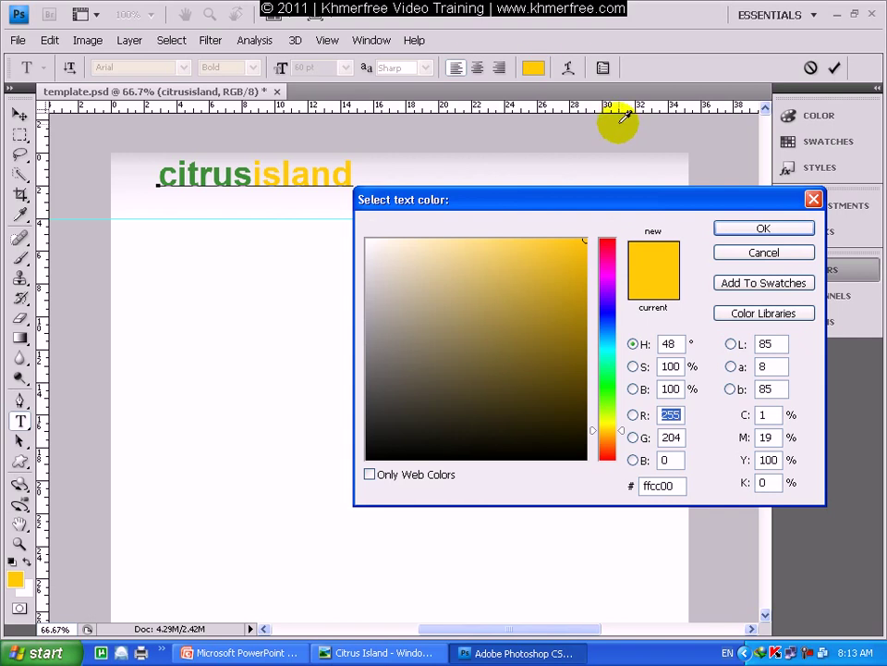
pyautogui.click(606, 274)
pyautogui.moveTo(605, 274); pyautogui.dragTo(608, 434)
pyautogui.moveTo(573, 399); pyautogui.dragTo(551, 281)
pyautogui.moveTo(570, 329); pyautogui.dragTo(548, 377)
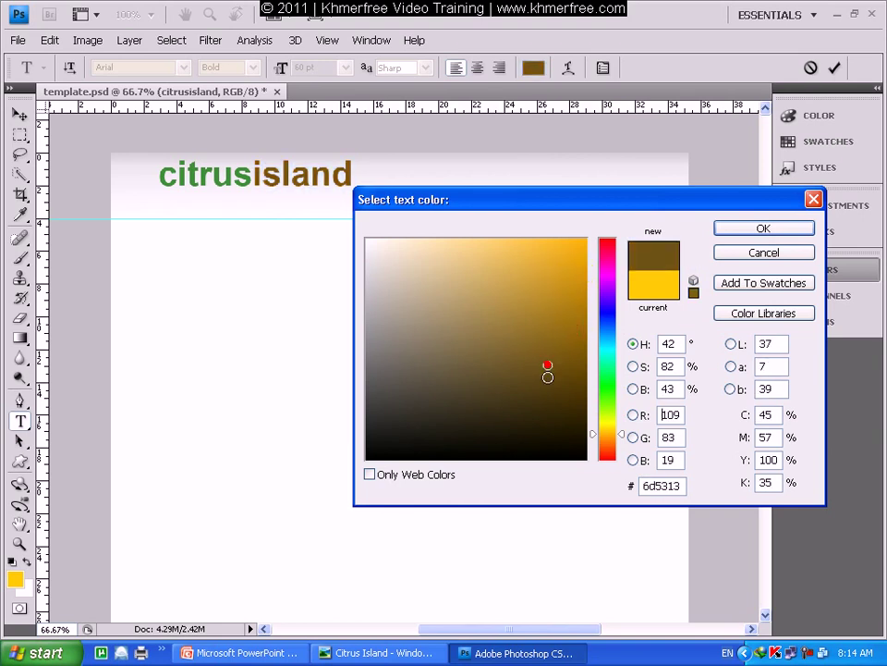
pyautogui.moveTo(618, 437); pyautogui.dragTo(622, 440)
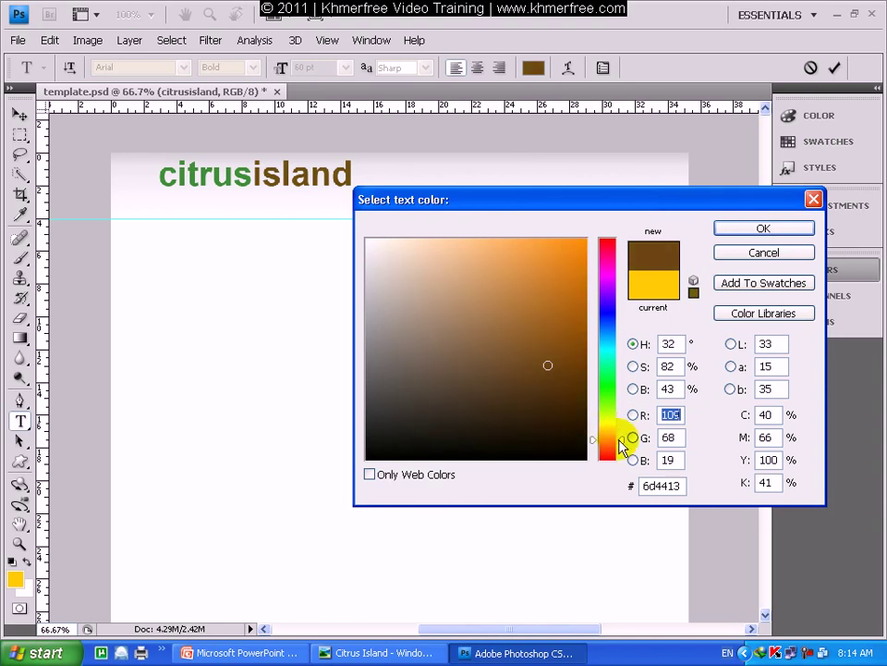
pyautogui.moveTo(588, 347)
pyautogui.mouseDown()
pyautogui.moveTo(579, 307)
pyautogui.moveTo(589, 297)
pyautogui.mouseUp()
pyautogui.click(593, 281)
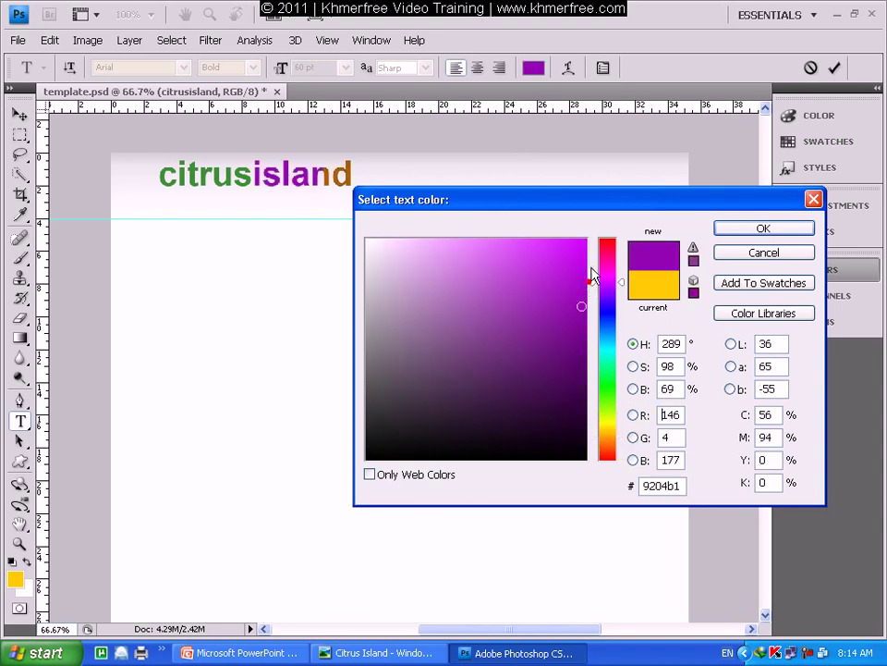
pyautogui.click(615, 434)
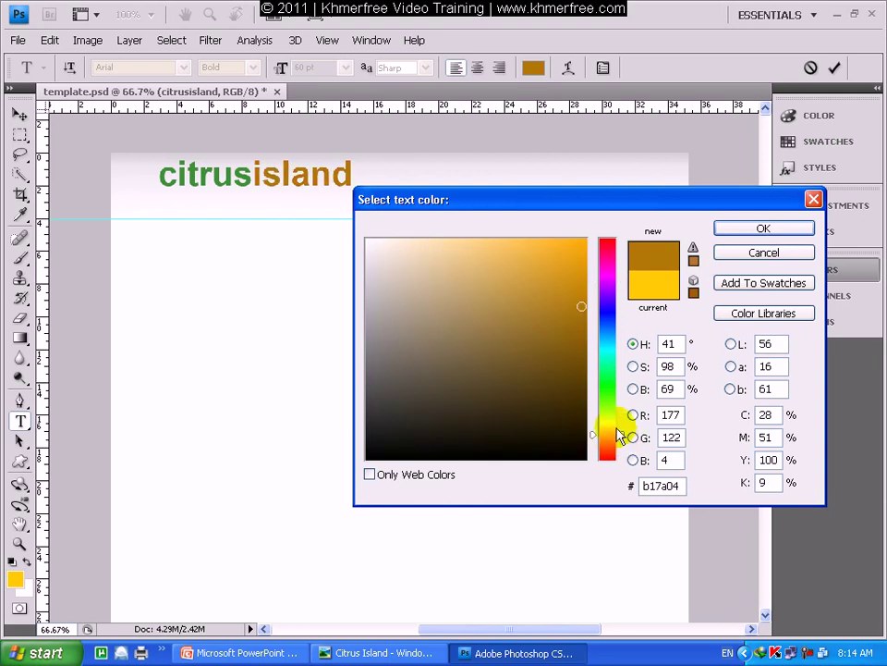
pyautogui.moveTo(580, 319)
pyautogui.mouseDown()
pyautogui.moveTo(579, 343)
pyautogui.moveTo(577, 305)
pyautogui.moveTo(592, 269)
pyautogui.mouseUp()
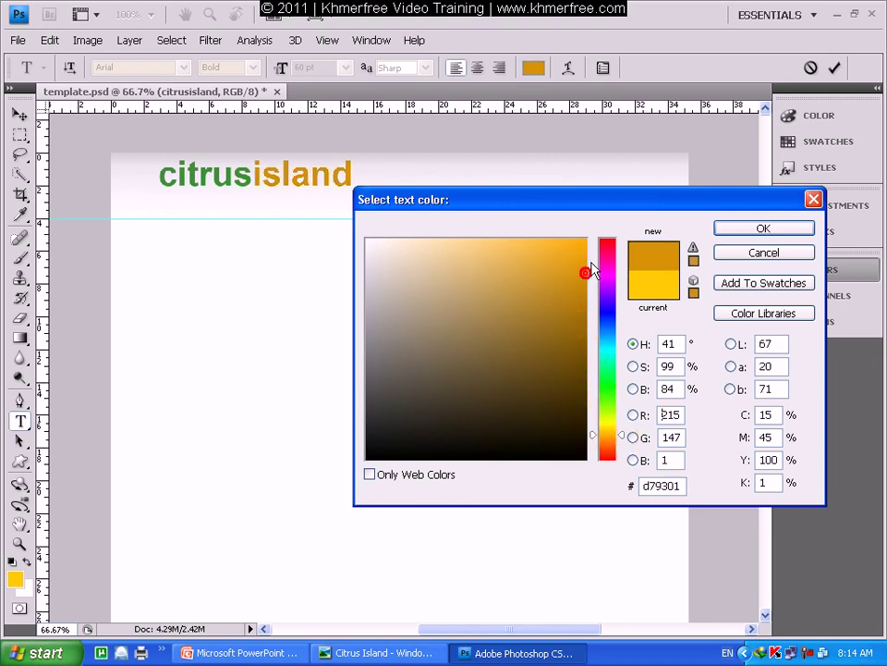
pyautogui.moveTo(621, 437); pyautogui.dragTo(625, 442)
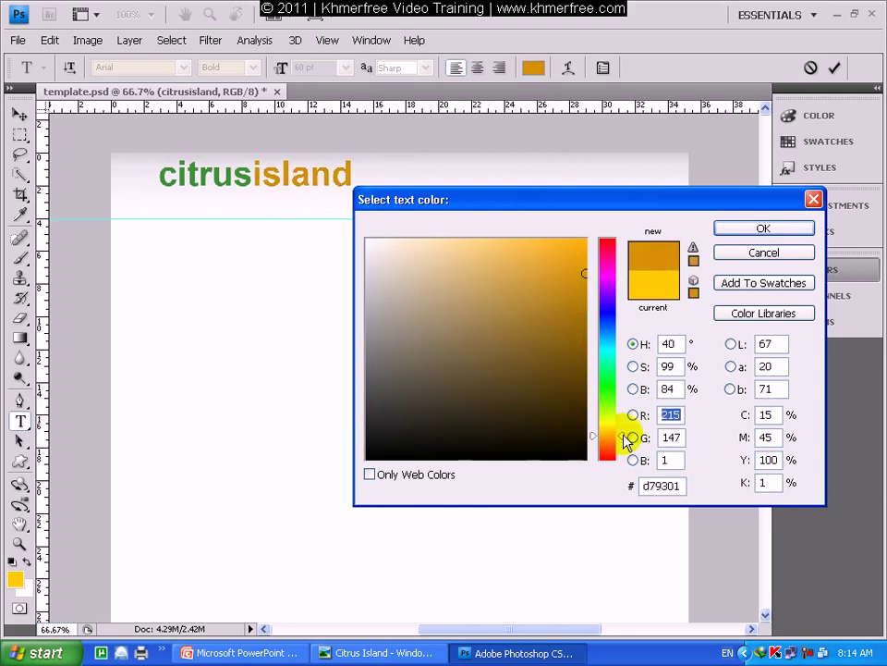
pyautogui.moveTo(562, 281)
pyautogui.mouseDown()
pyautogui.moveTo(574, 247)
pyautogui.moveTo(584, 312)
pyautogui.moveTo(573, 295)
pyautogui.mouseUp()
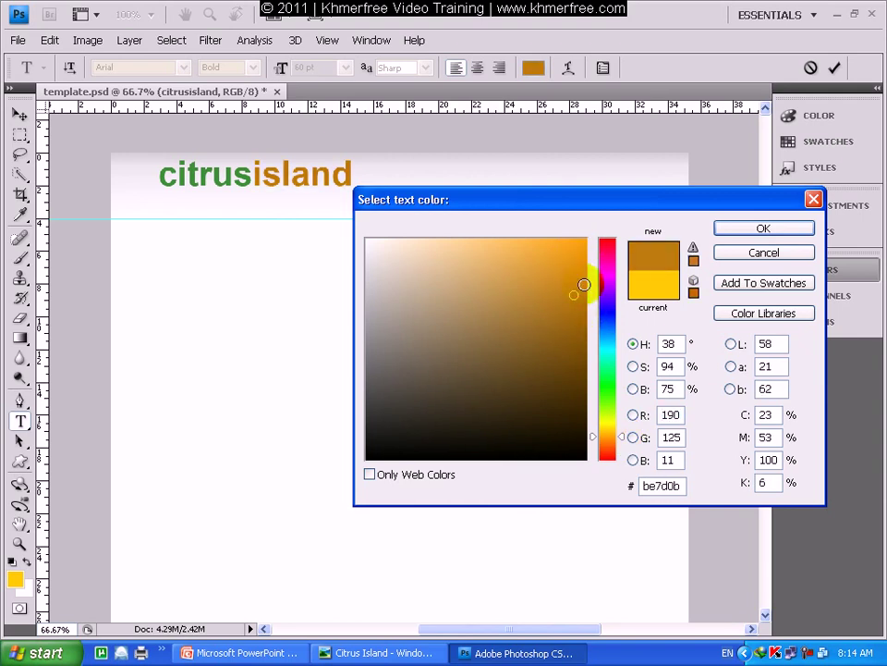
pyautogui.click(763, 228)
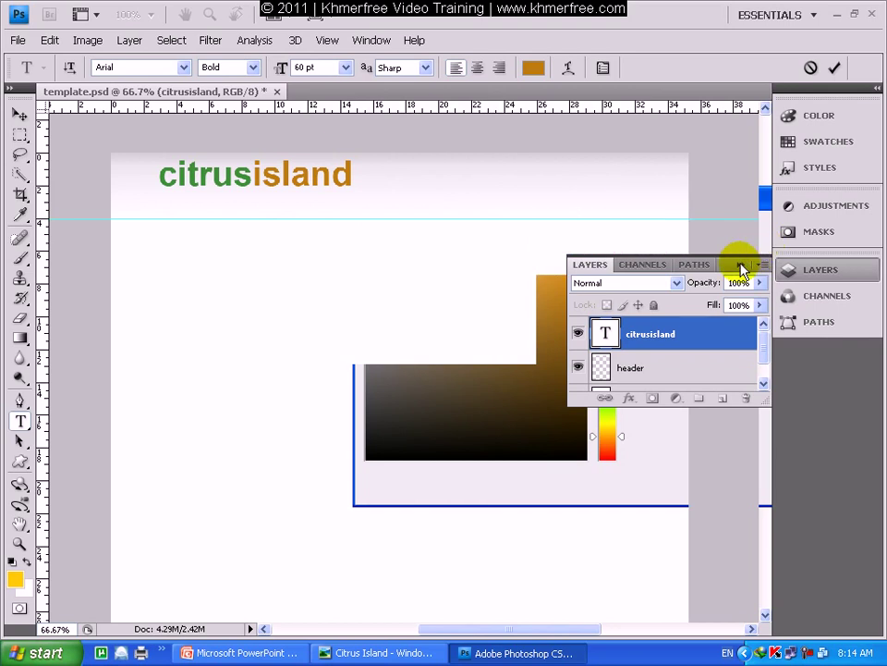
# Step: Examine the logo and header in the Citrus Island reference image, and close the picture viewer
pyautogui.click(375, 652)
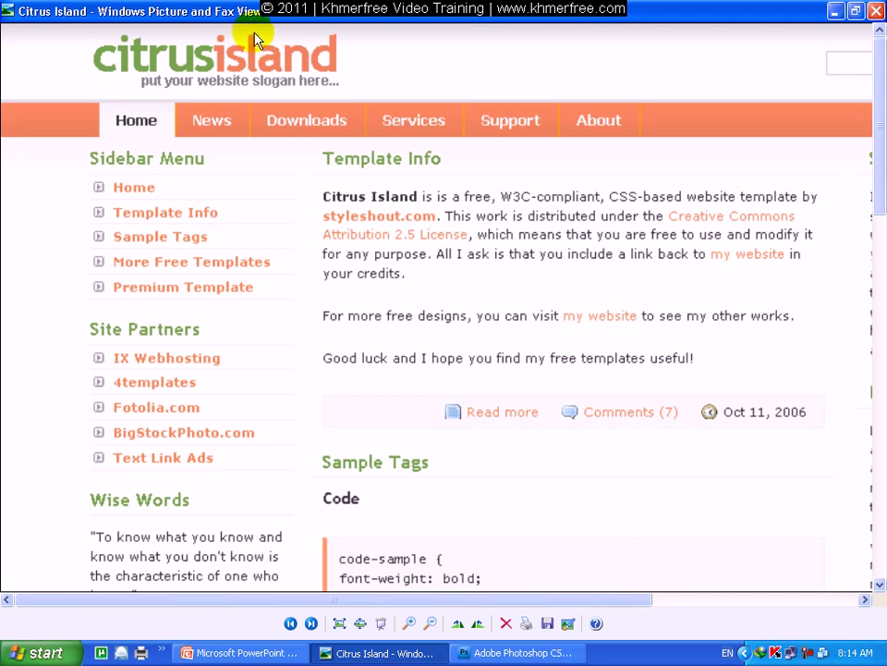
pyautogui.scroll(-2, 371, 142)
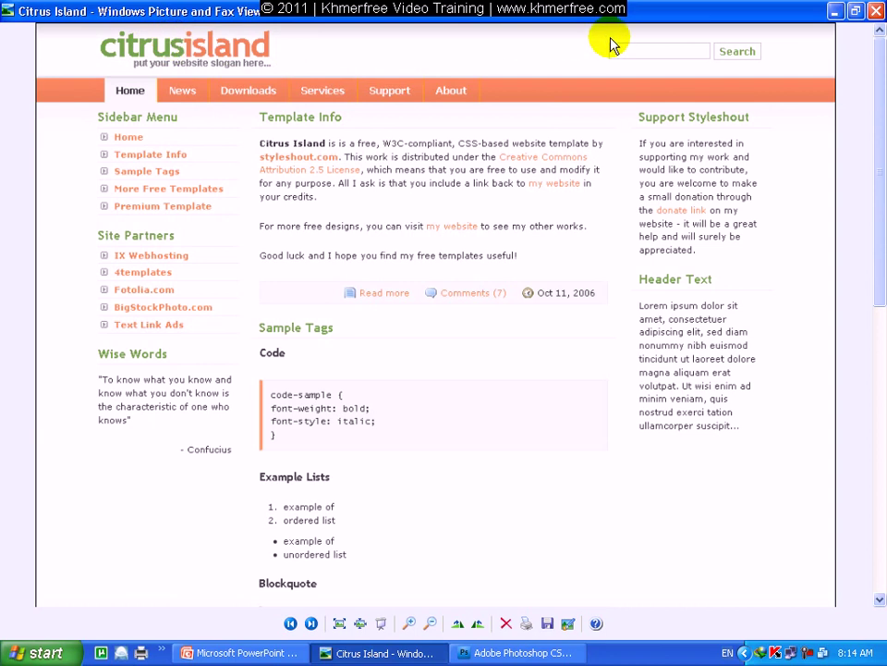
pyautogui.click(875, 12)
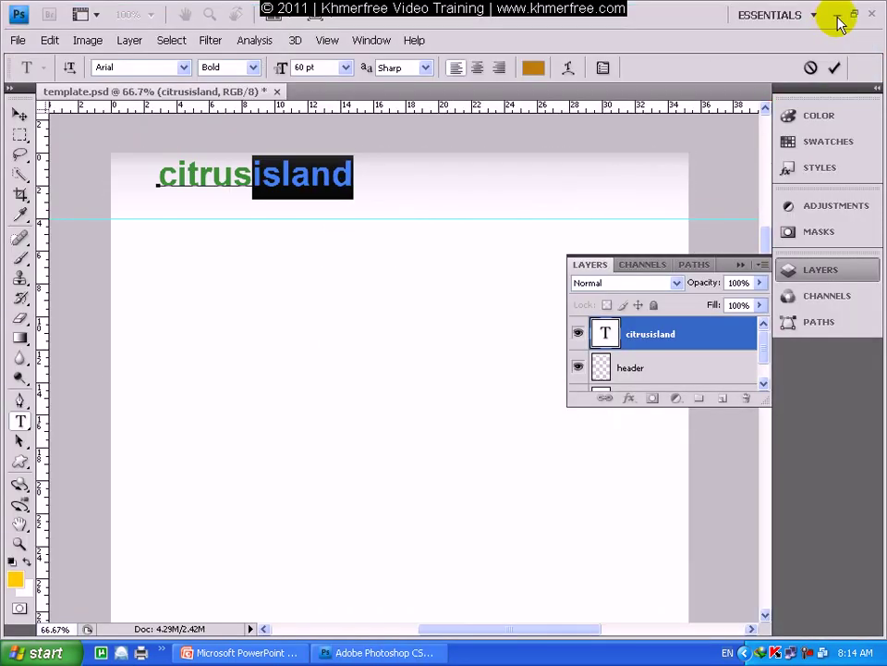
# Step: Open the Citrus Island image from the desktop in Photoshop
pyautogui.click(837, 16)
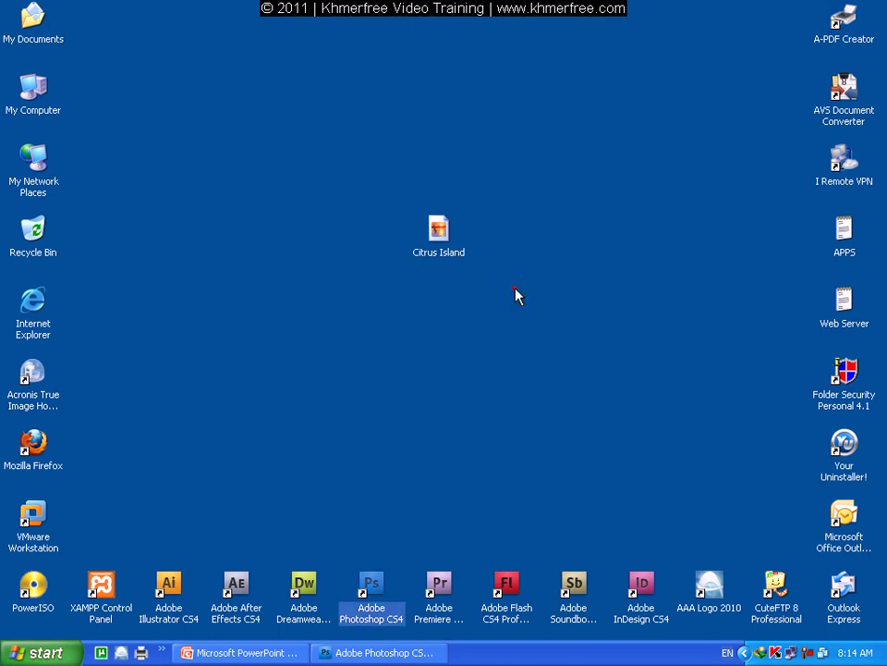
pyautogui.click(441, 242)
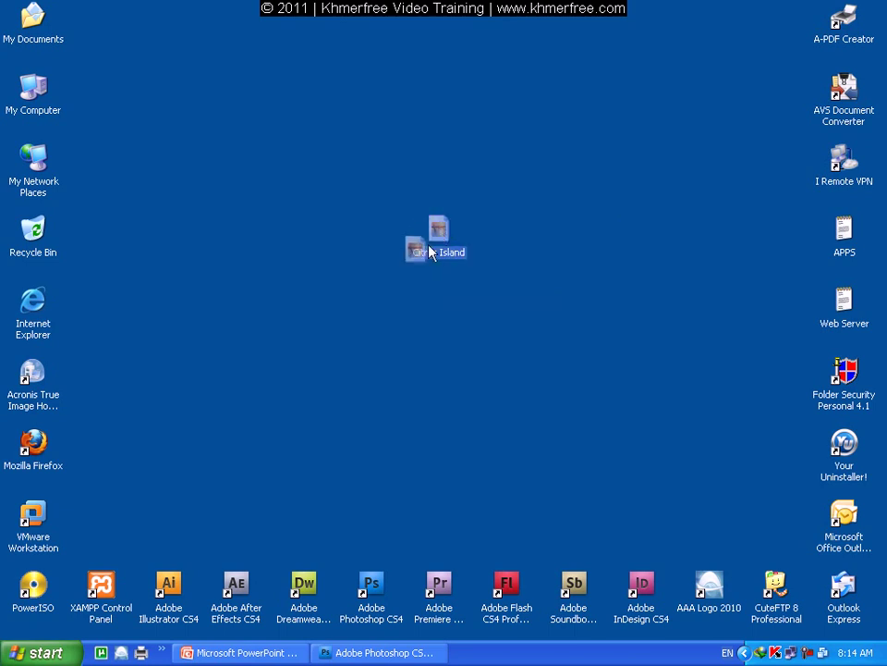
pyautogui.moveTo(403, 404); pyautogui.dragTo(370, 549)
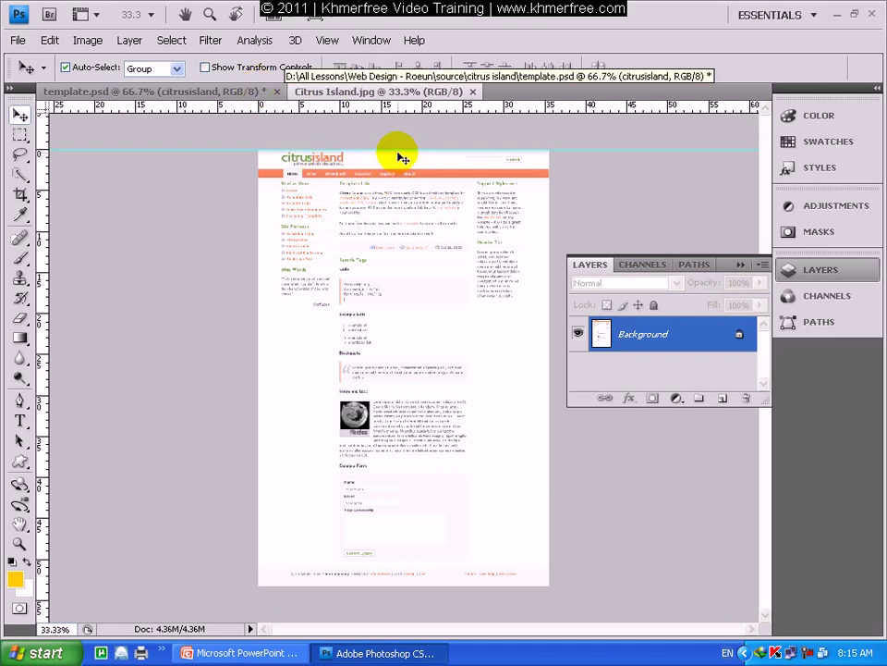
# Step: Remove the horizontal guide at the upper edge of Citrus Island.jpg, and close the image without saving
pyautogui.moveTo(403, 148); pyautogui.dragTo(400, 103)
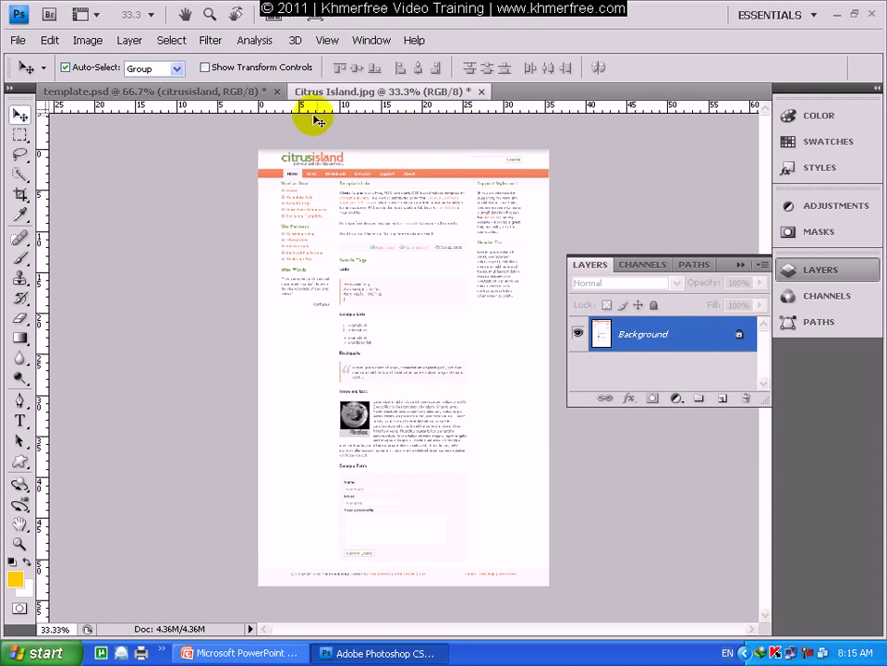
pyautogui.click(482, 91)
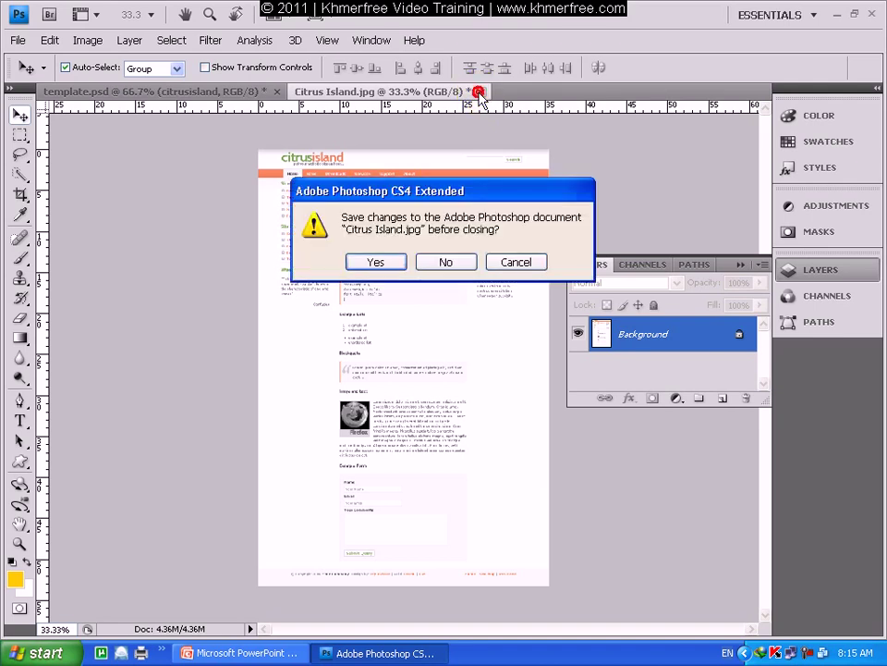
pyautogui.click(447, 262)
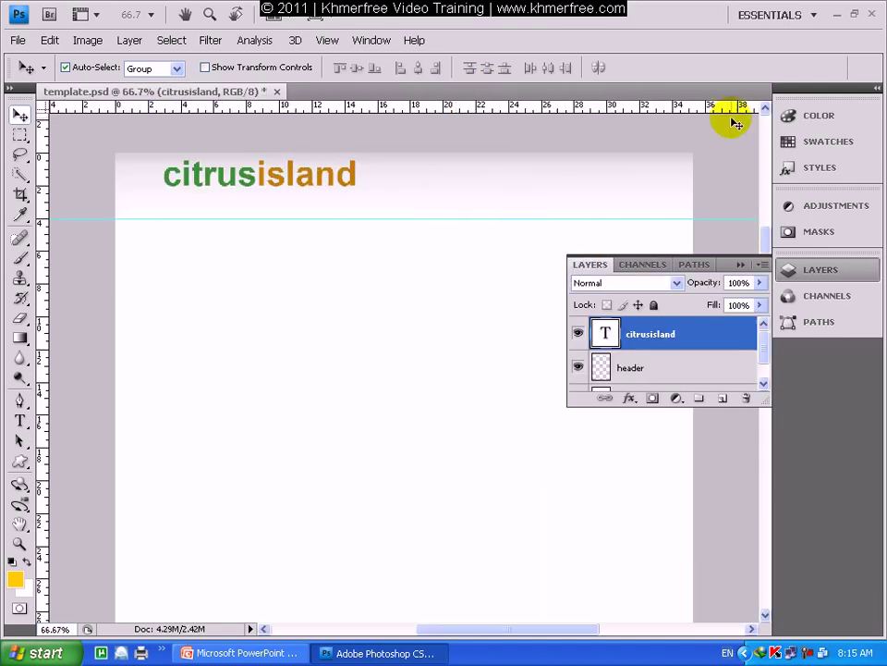
# Step: Reopen the desktop's Citrus Island image by choosing Adobe Photoshop CS4 as the program to open it with
pyautogui.click(836, 15)
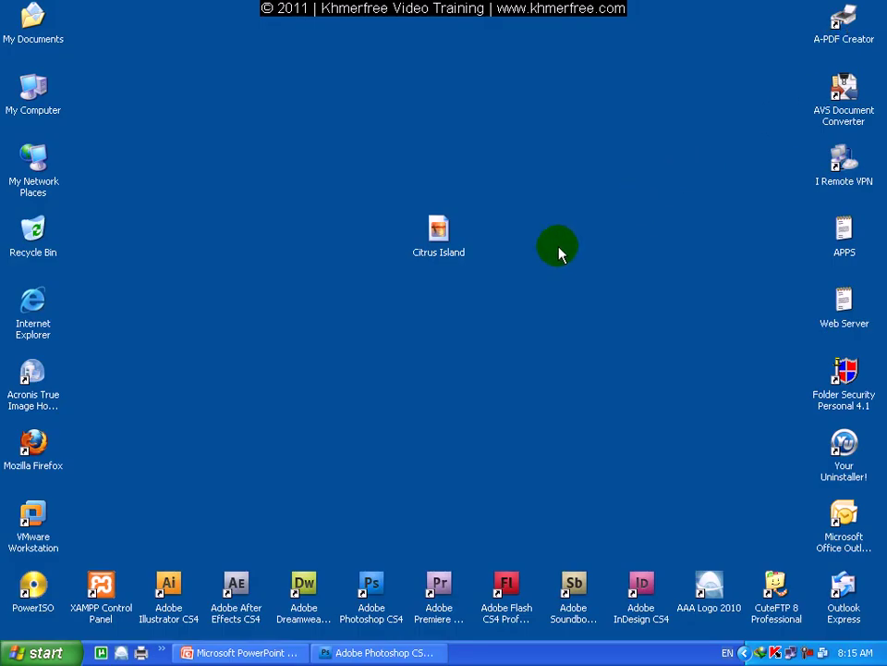
pyautogui.rightClick(438, 229)
pyautogui.moveTo(539, 382)
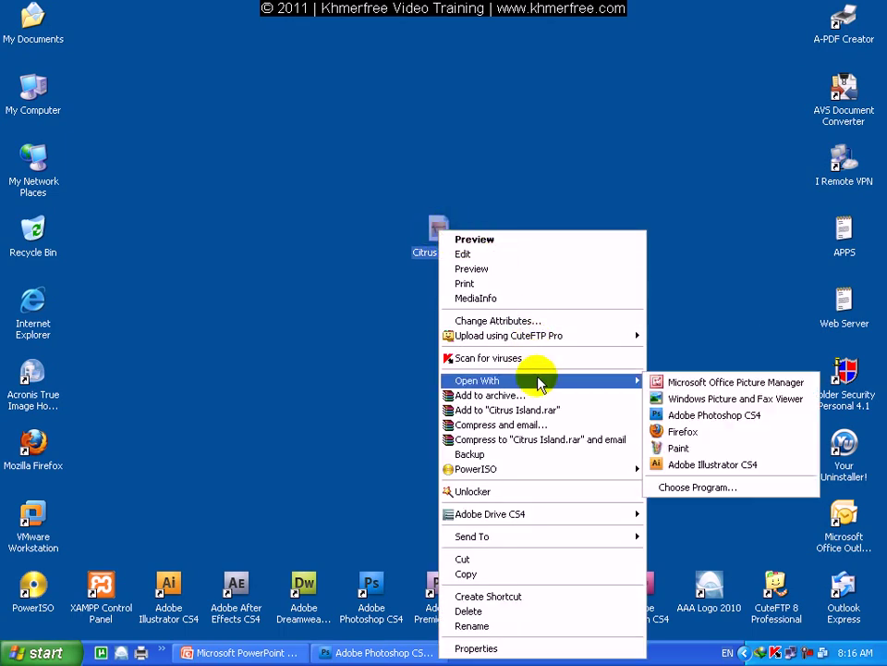
pyautogui.click(722, 421)
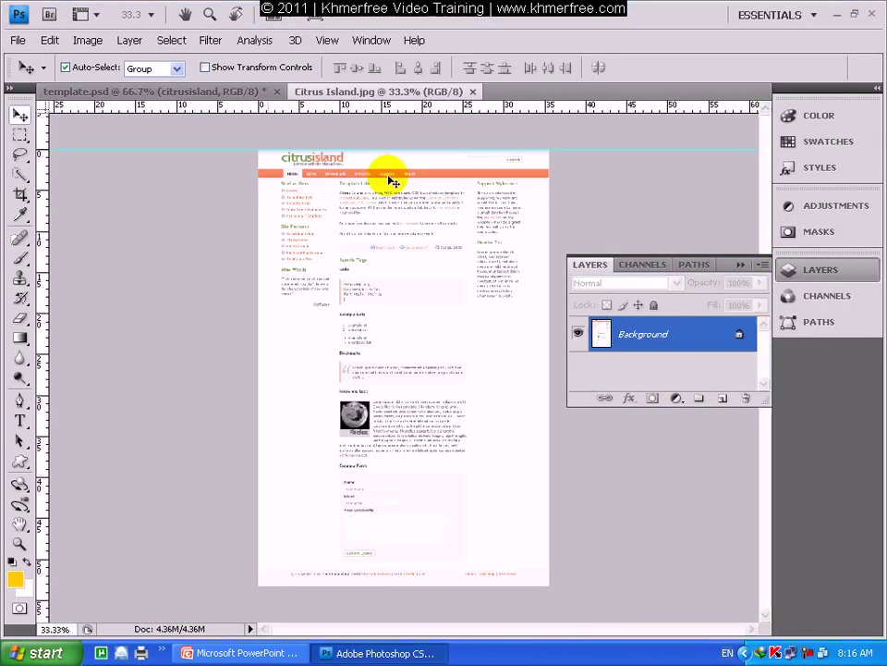
pyautogui.click(18, 41)
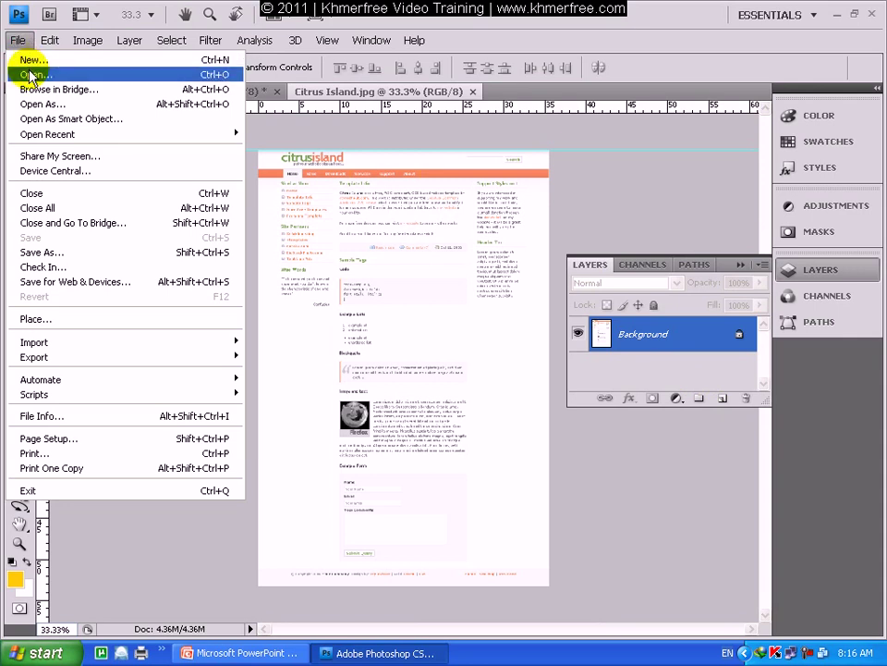
pyautogui.click(28, 73)
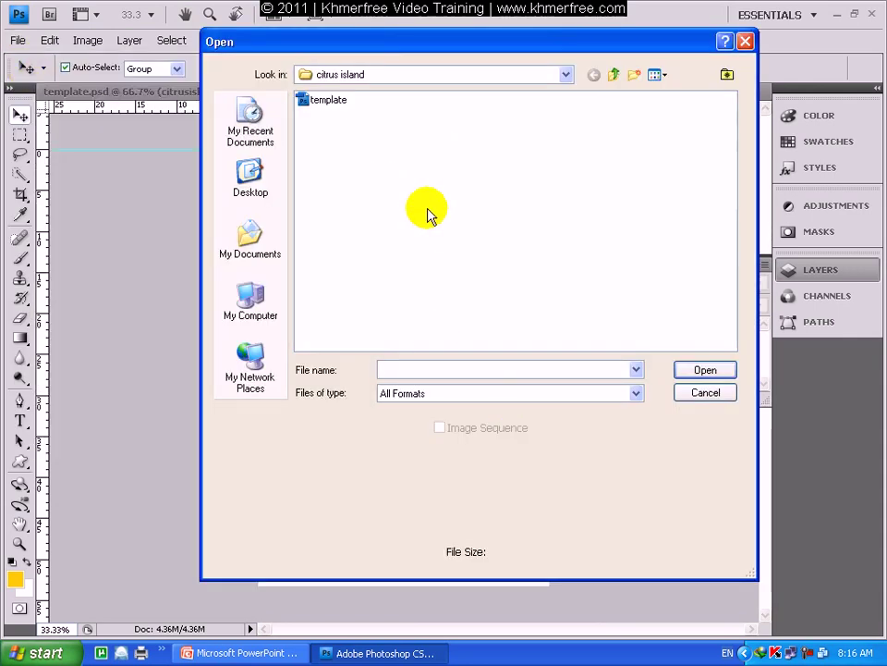
pyautogui.click(705, 392)
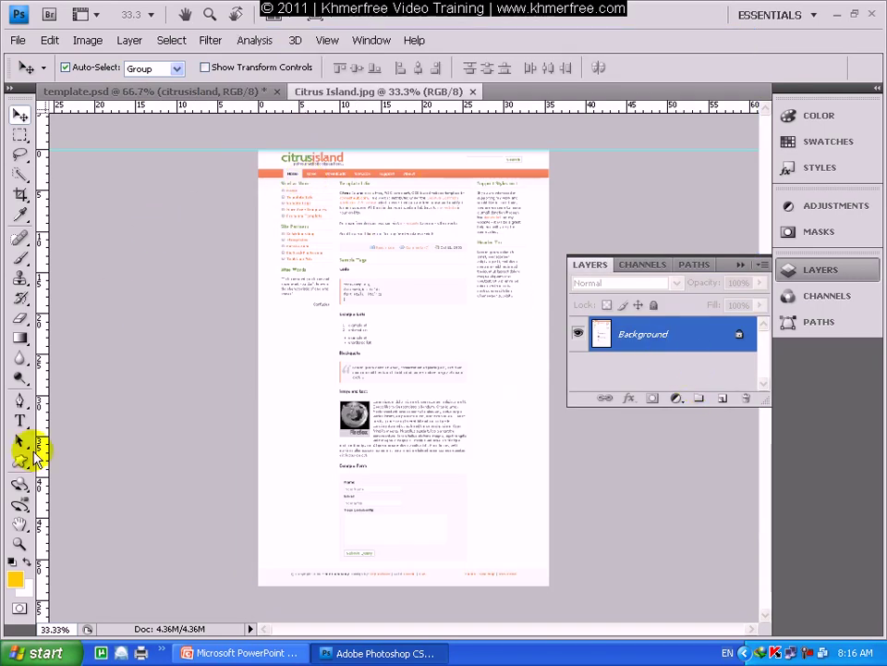
# Step: Sample the green of "citrus" in the Citrus Island.jpg logo as the foreground color with the Eyedropper
pyautogui.click(17, 544)
pyautogui.keyDown('alt'); pyautogui.click(292, 180); pyautogui.keyUp('alt')
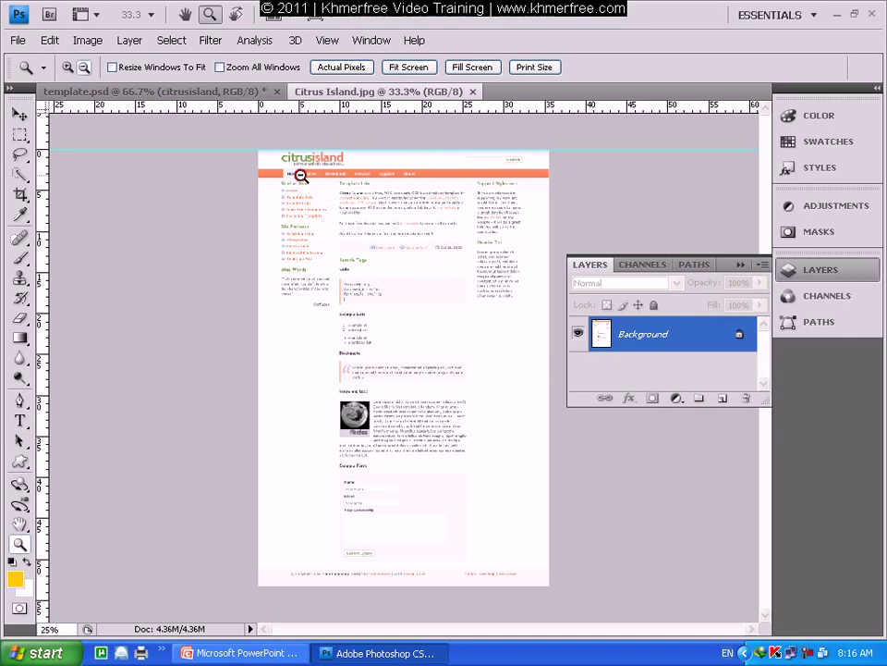
pyautogui.click(67, 67)
pyautogui.click(344, 209)
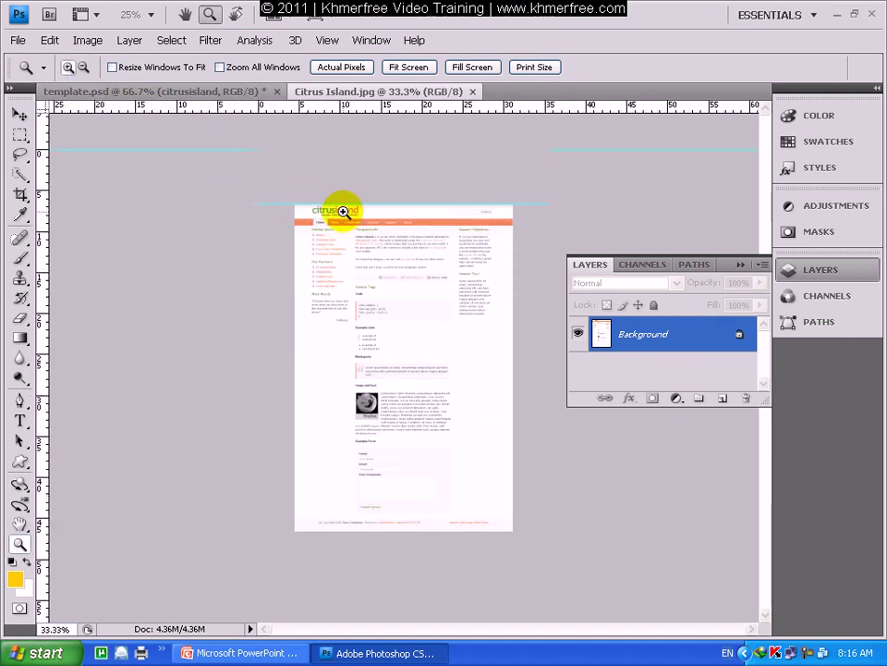
pyautogui.click(314, 164)
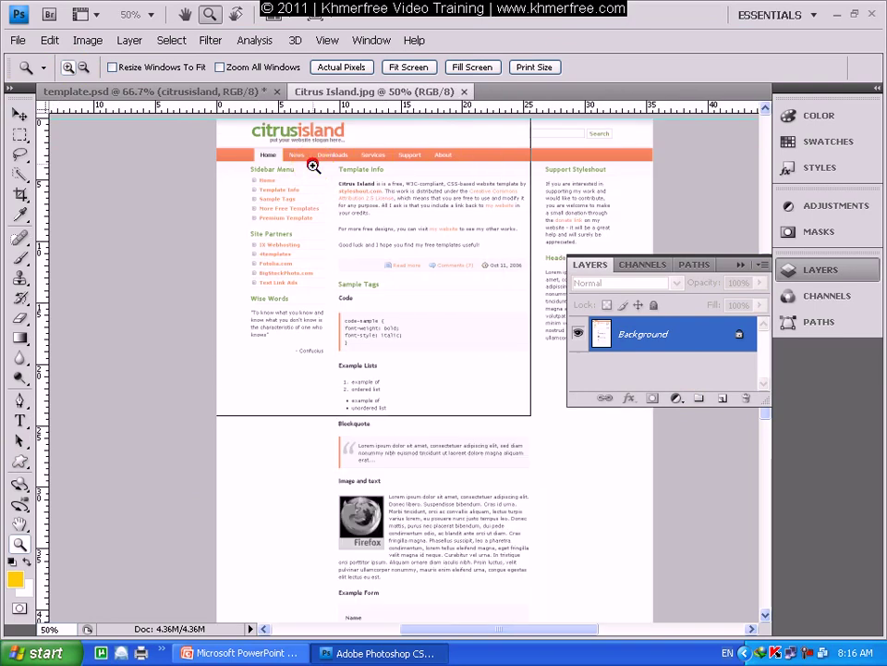
pyautogui.click(313, 165)
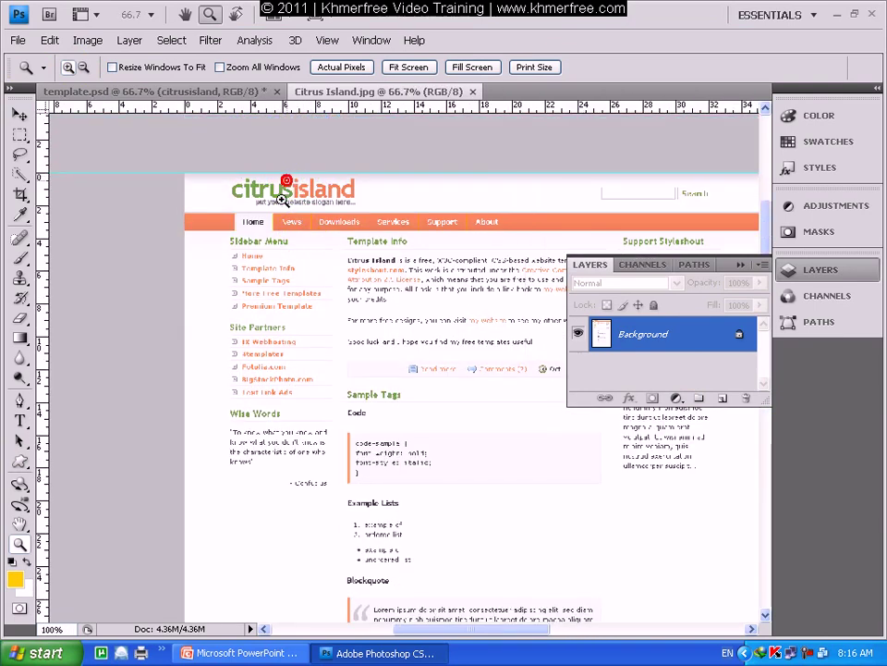
pyautogui.click(277, 190)
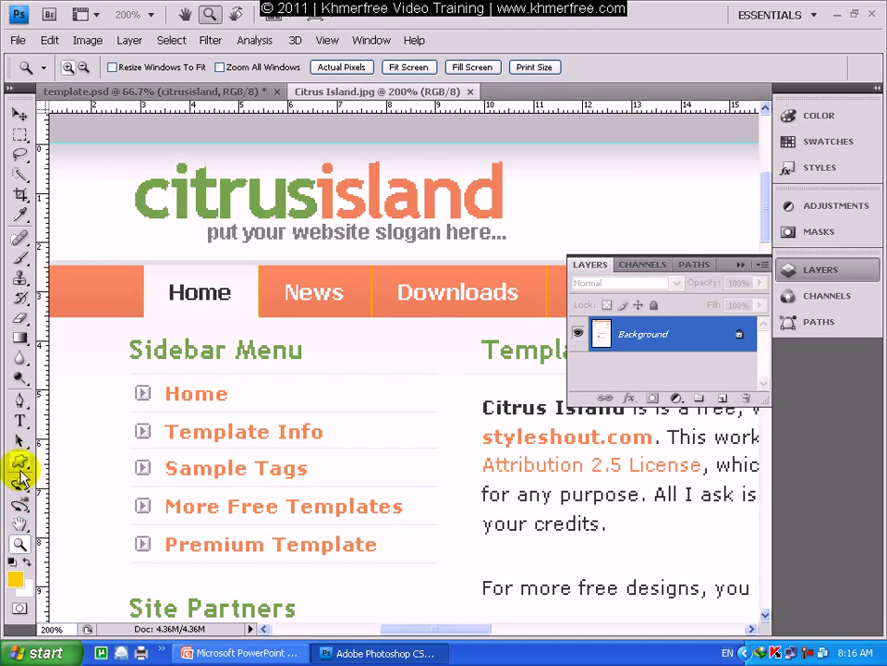
pyautogui.click(21, 215)
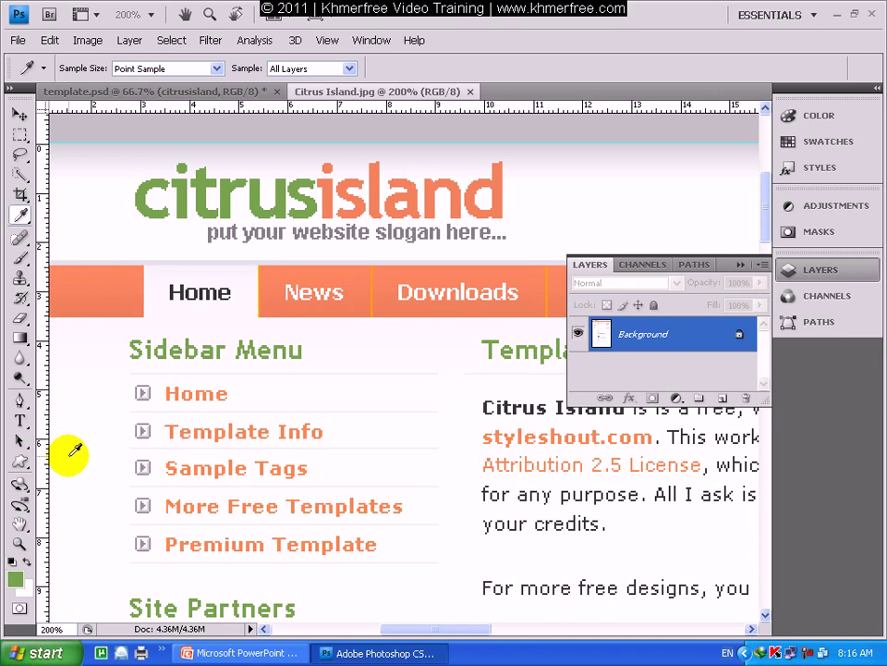
# Step: Recolor the word "citrus" in the template.psd logo with the sampled green, 74a54a
pyautogui.click(136, 93)
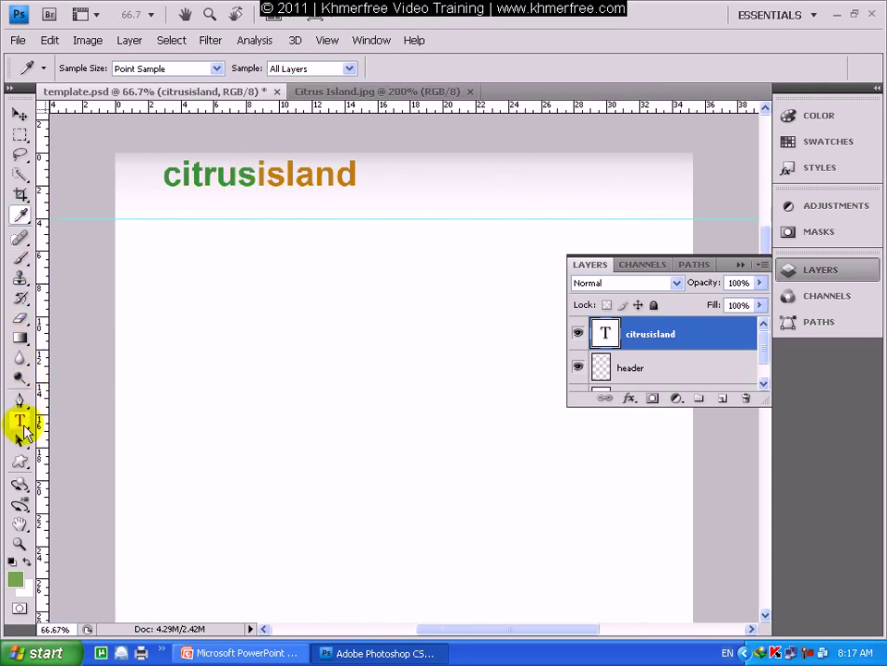
pyautogui.click(20, 421)
pyautogui.moveTo(257, 181); pyautogui.dragTo(163, 182)
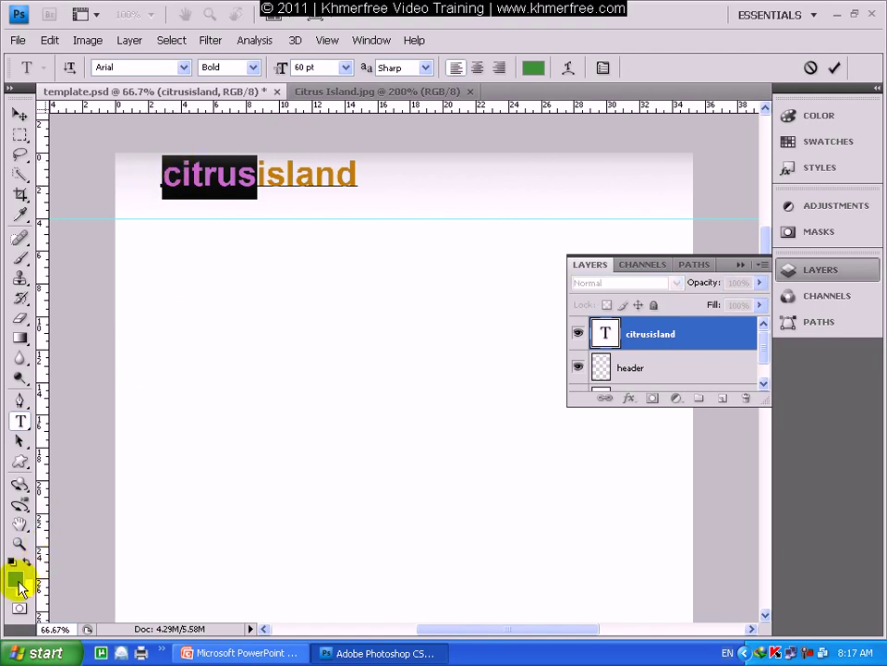
pyautogui.click(15, 580)
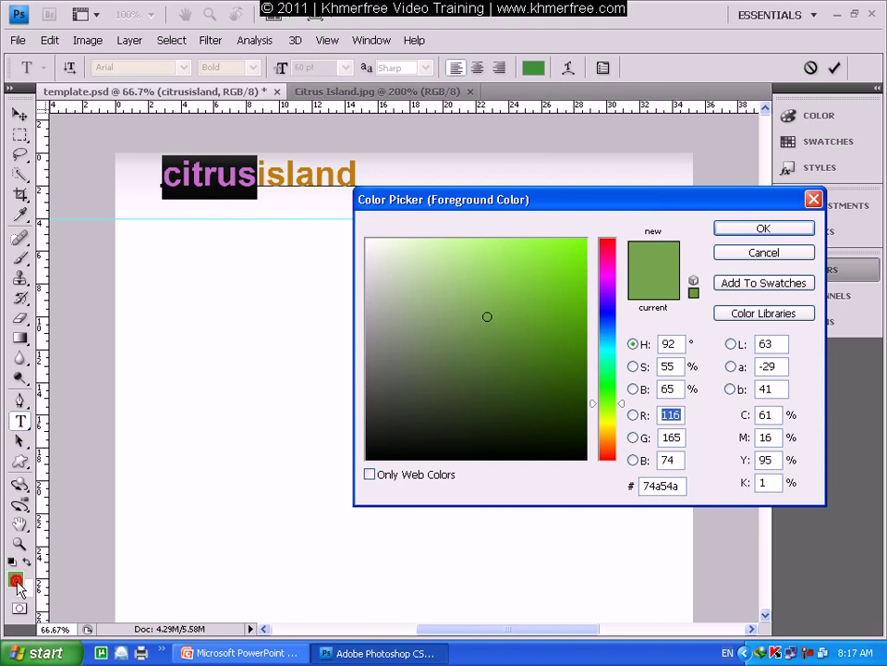
pyautogui.click(764, 229)
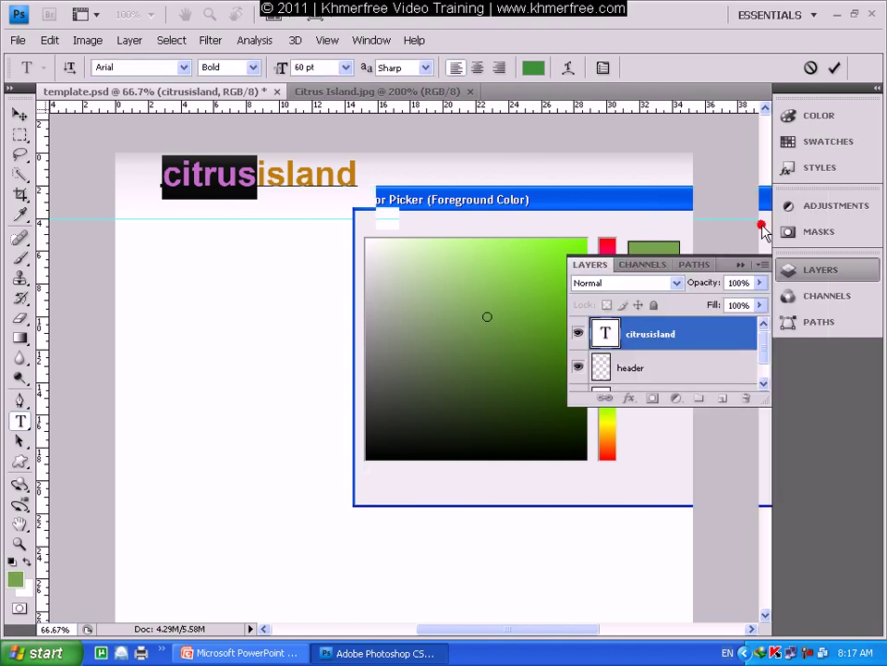
pyautogui.click(21, 117)
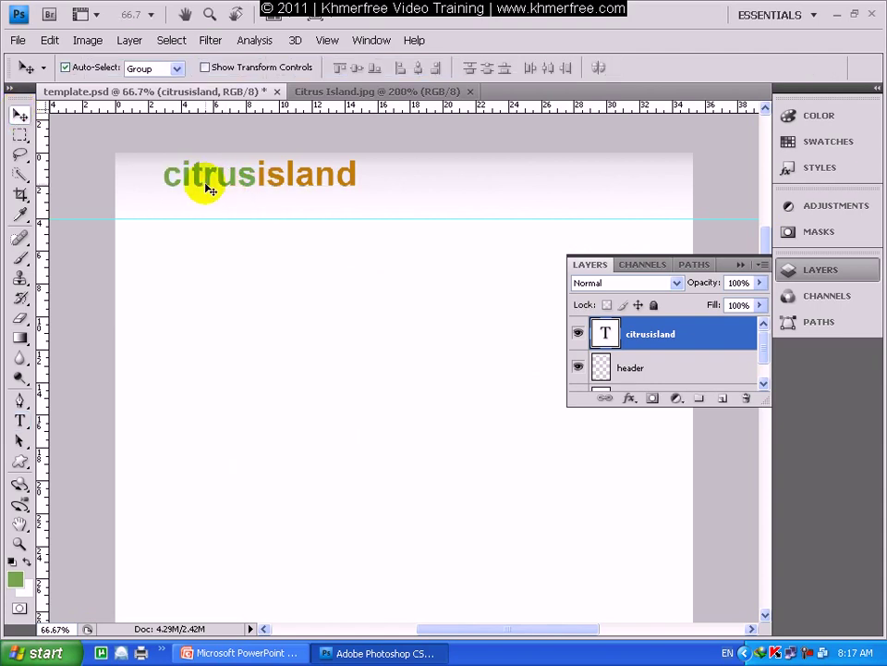
# Step: Sample the orange of "island" in the Citrus Island.jpg logo as the foreground color
pyautogui.click(333, 96)
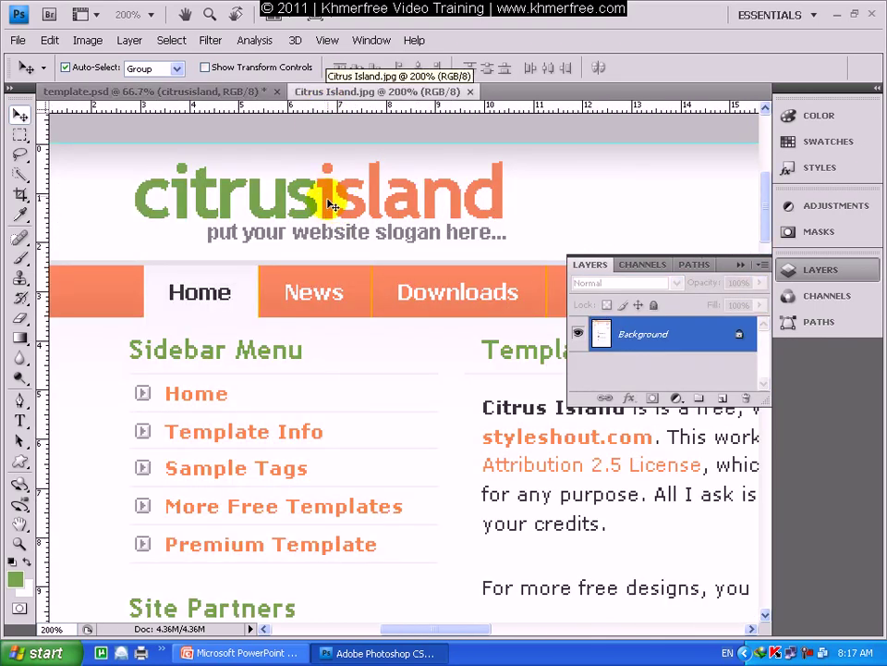
pyautogui.click(21, 216)
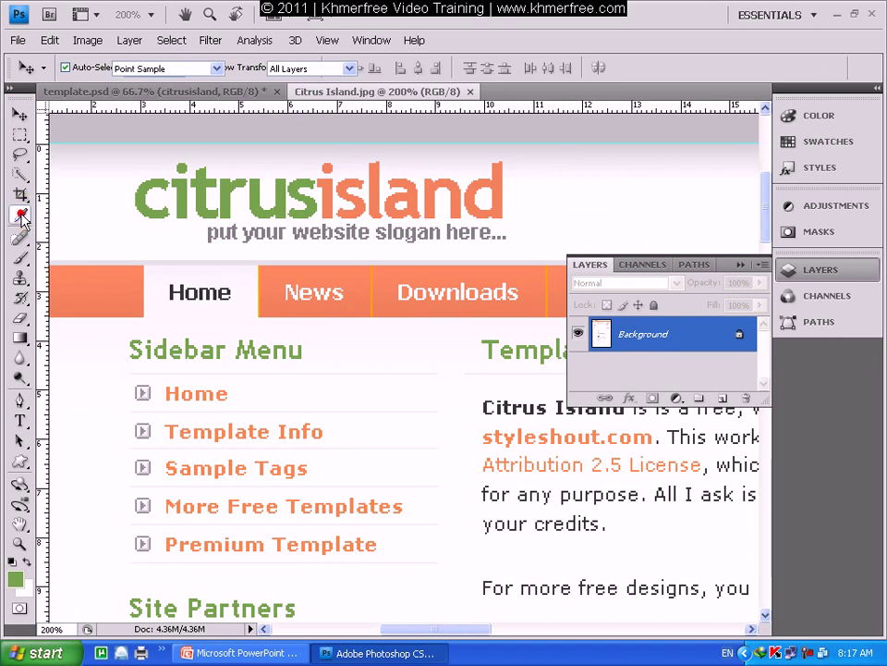
pyautogui.click(325, 181)
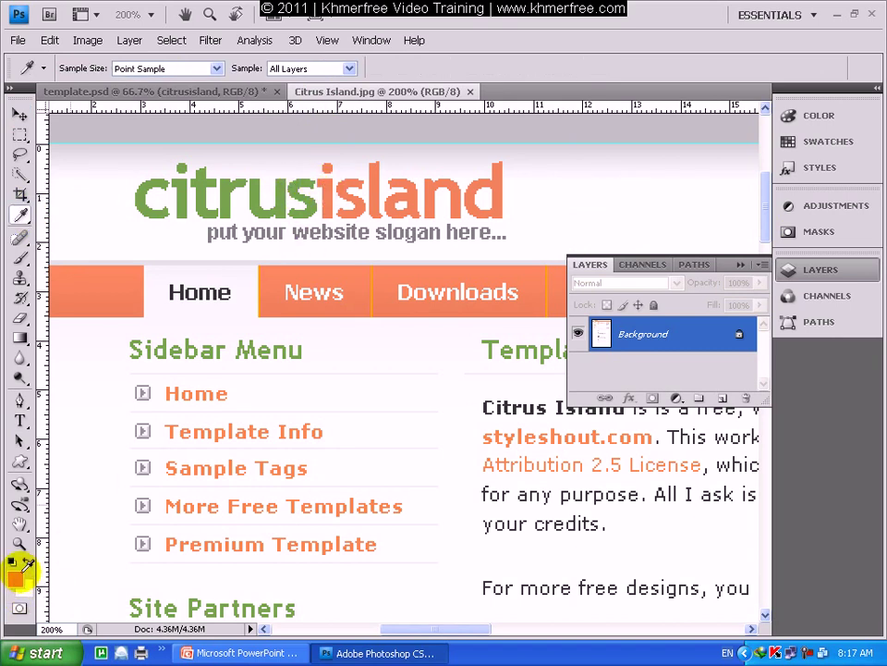
# Step: Recolor the word "island" in the template.psd logo with the sampled orange, f08358
pyautogui.click(236, 92)
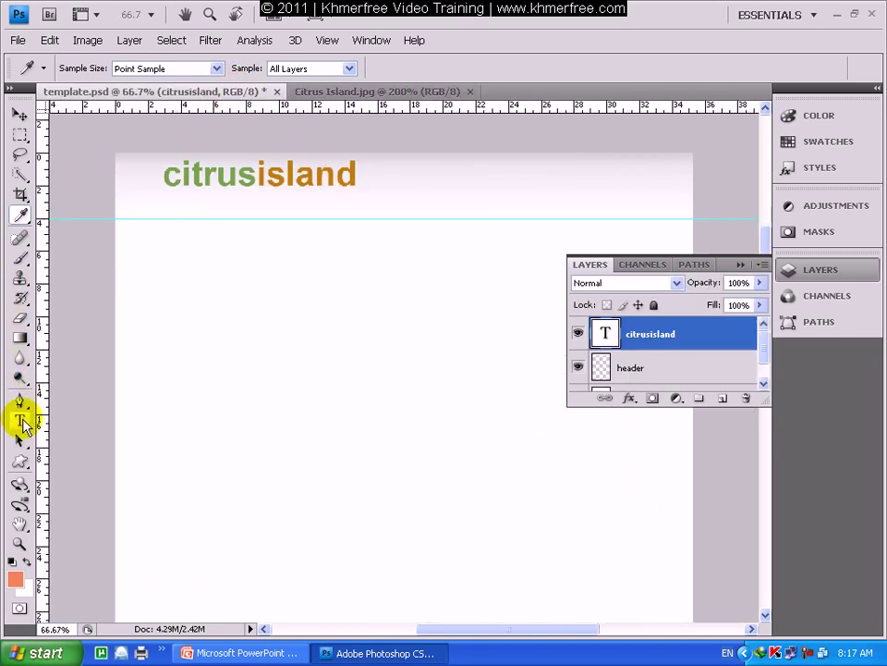
pyautogui.click(19, 420)
pyautogui.moveTo(257, 175); pyautogui.dragTo(369, 174)
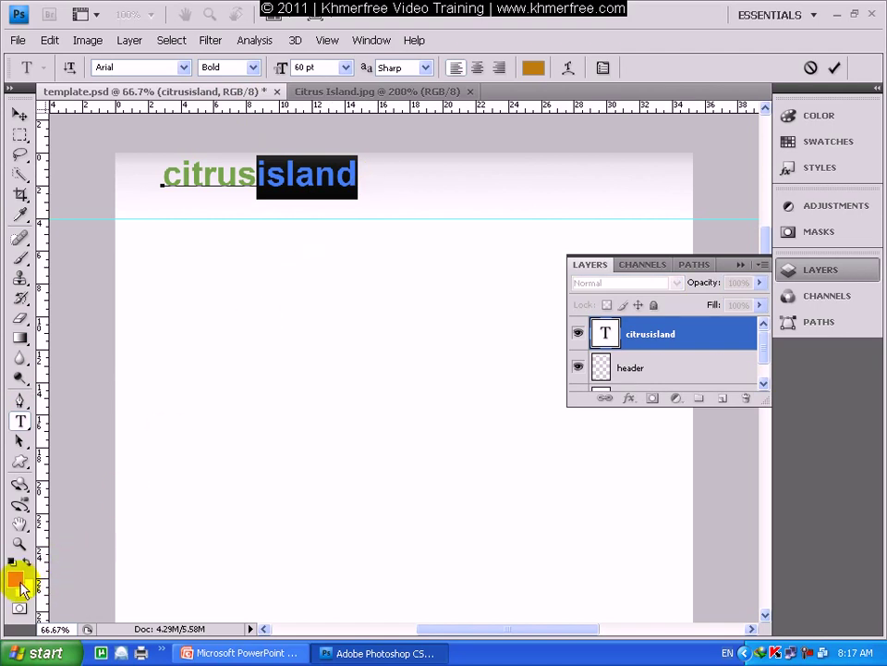
pyautogui.click(16, 587)
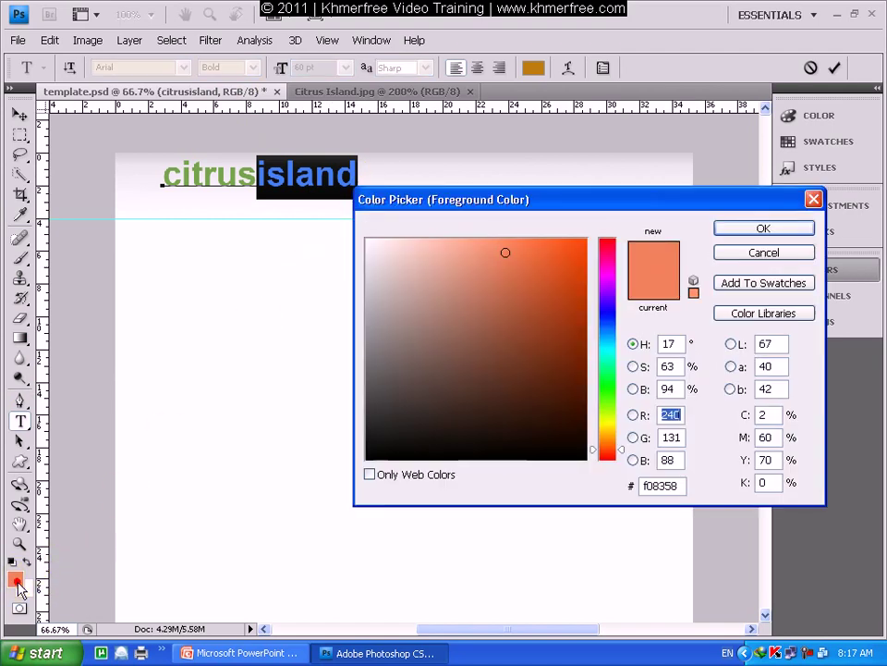
pyautogui.click(774, 231)
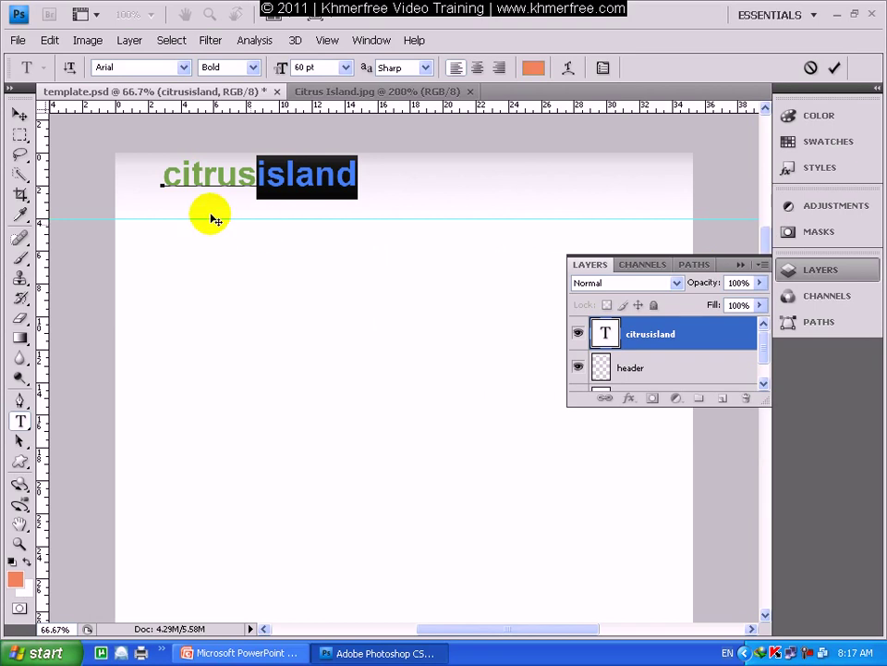
pyautogui.click(19, 114)
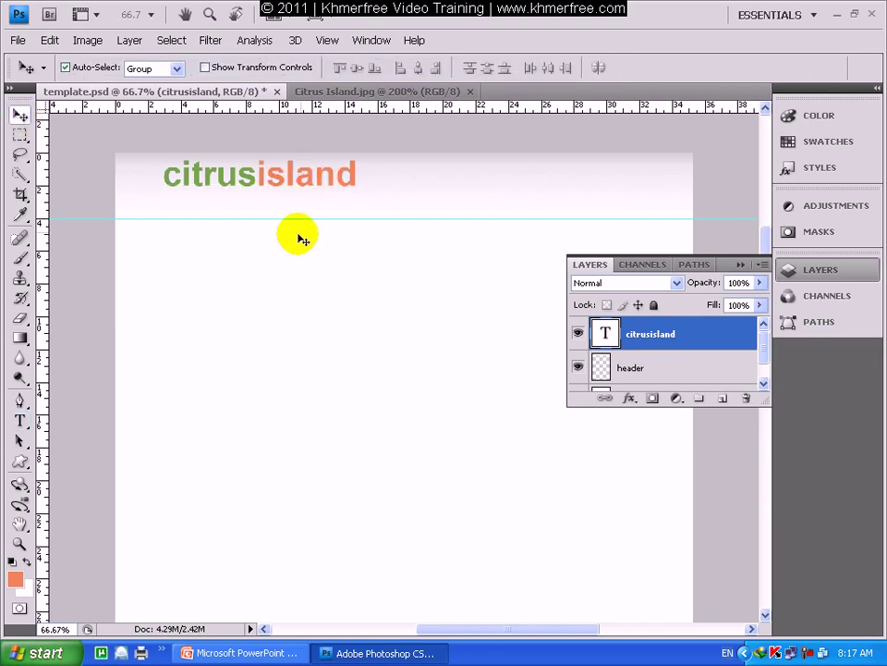
# Step: Compare the logo with the reference, and add the 14 pt Arial Bold slogan "put your slogan here..." below it in template.psd
pyautogui.click(359, 93)
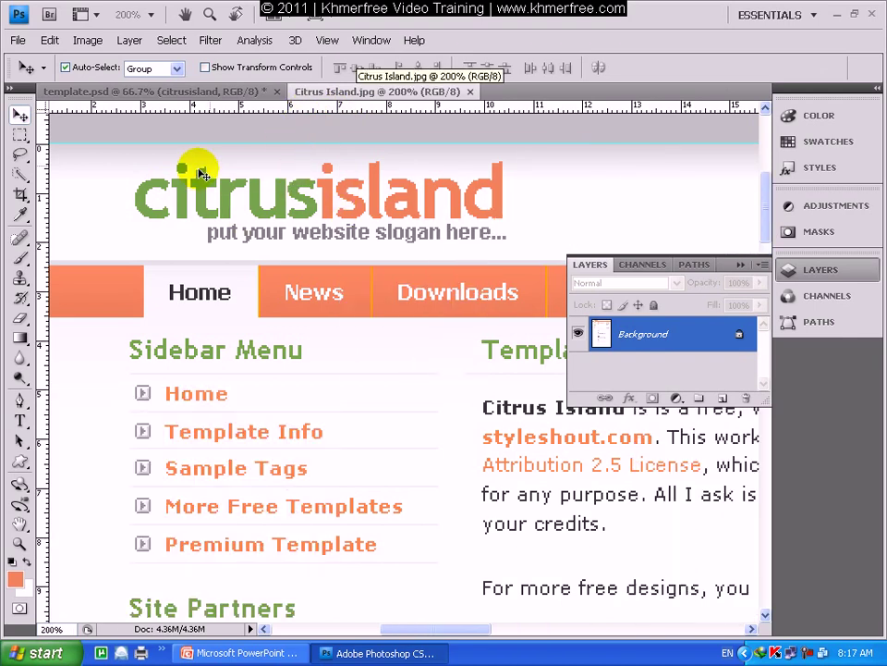
pyautogui.click(197, 92)
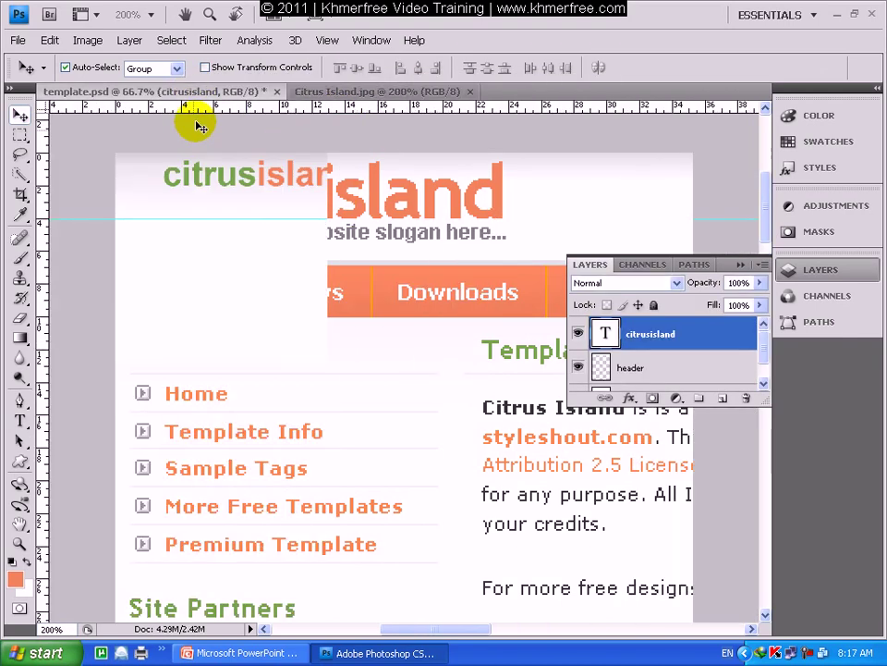
pyautogui.click(373, 96)
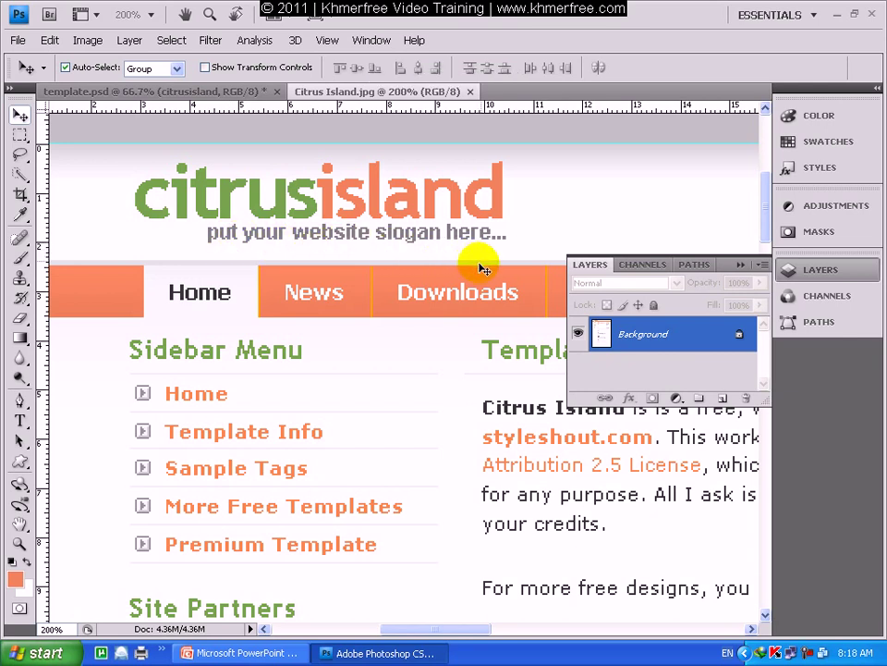
pyautogui.click(207, 92)
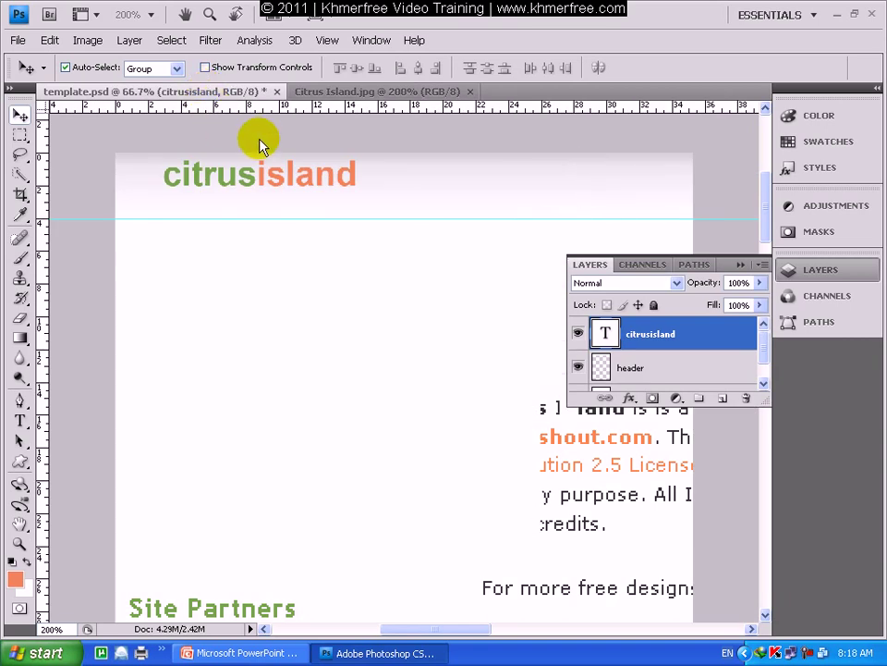
pyautogui.click(21, 420)
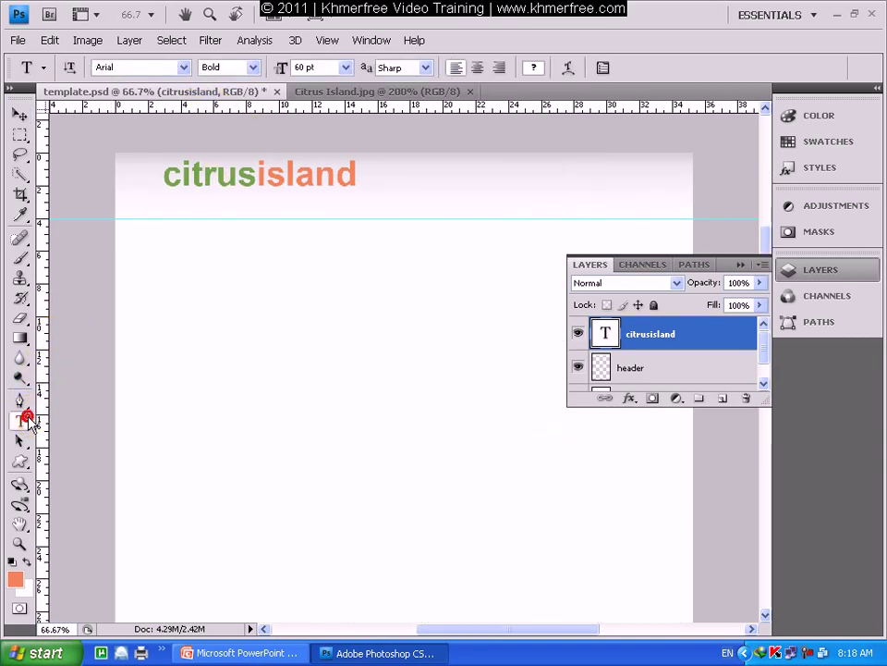
pyautogui.click(229, 204)
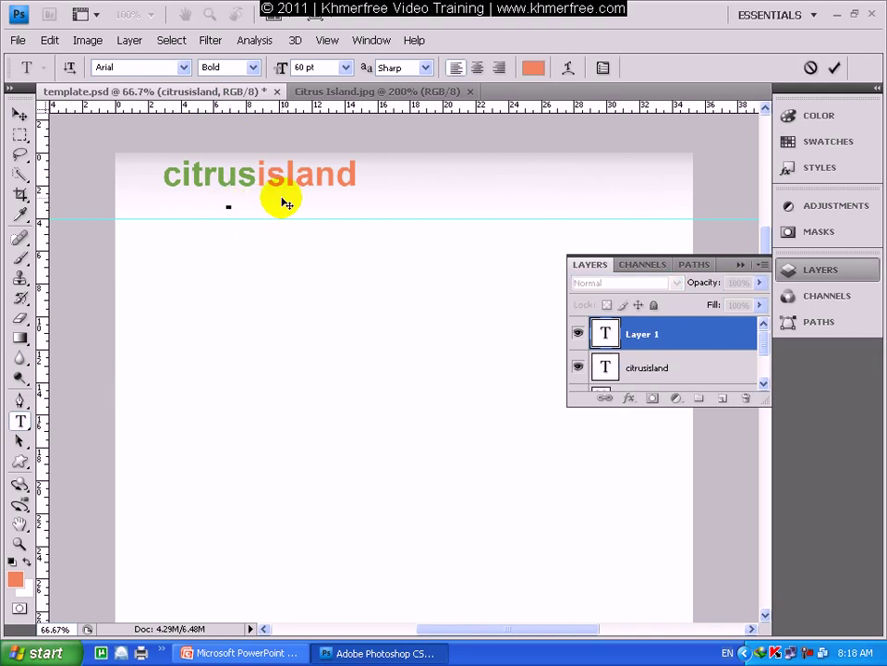
pyautogui.click(345, 69)
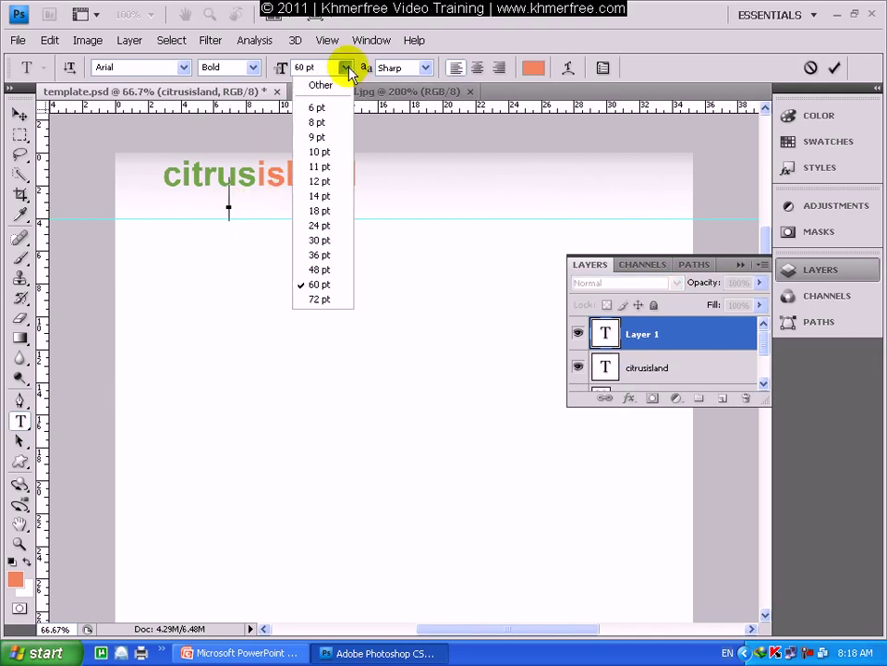
pyautogui.click(319, 197)
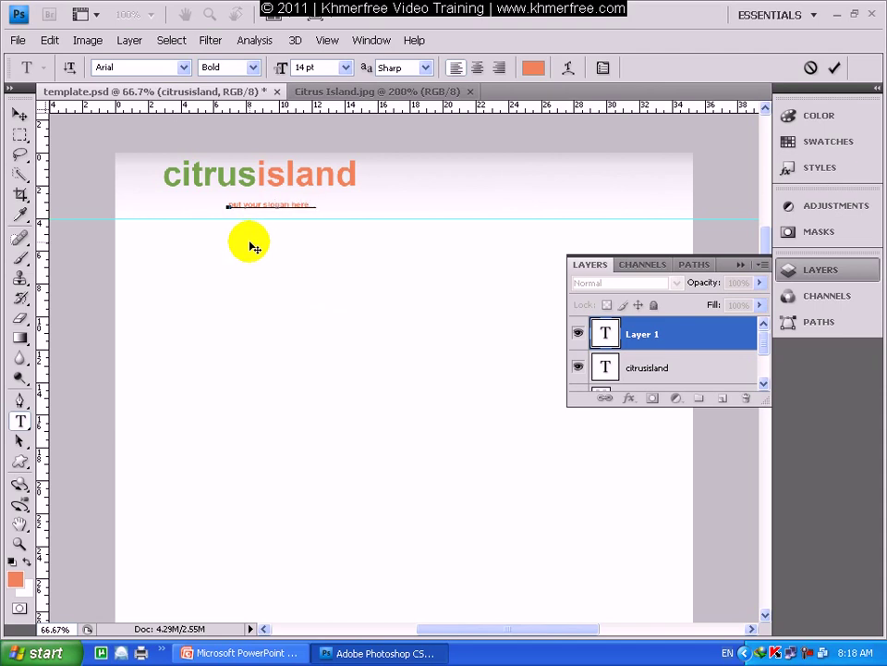
pyautogui.click(21, 114)
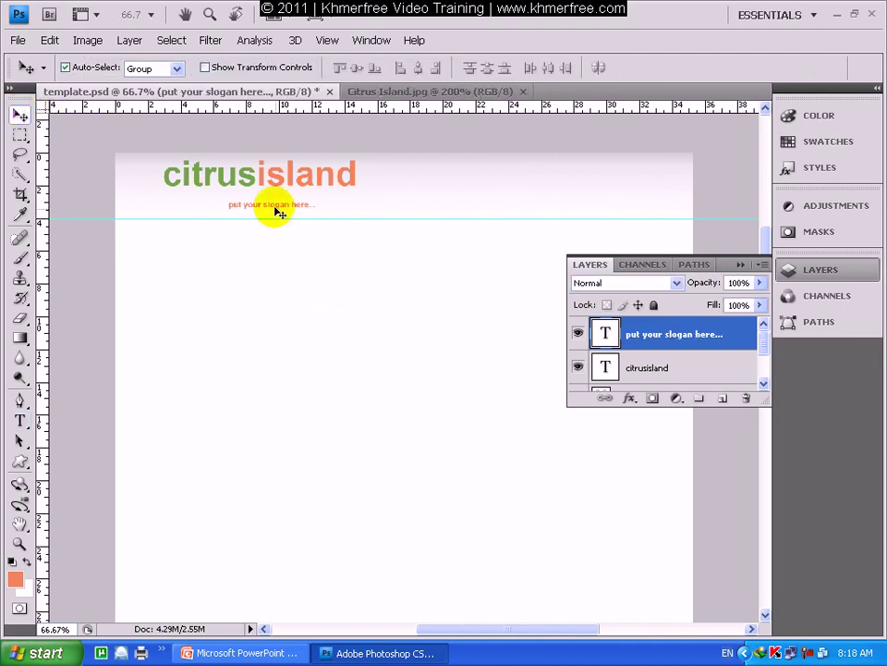
pyautogui.moveTo(281, 210)
pyautogui.mouseDown()
pyautogui.moveTo(291, 218)
pyautogui.moveTo(277, 210)
pyautogui.mouseUp()
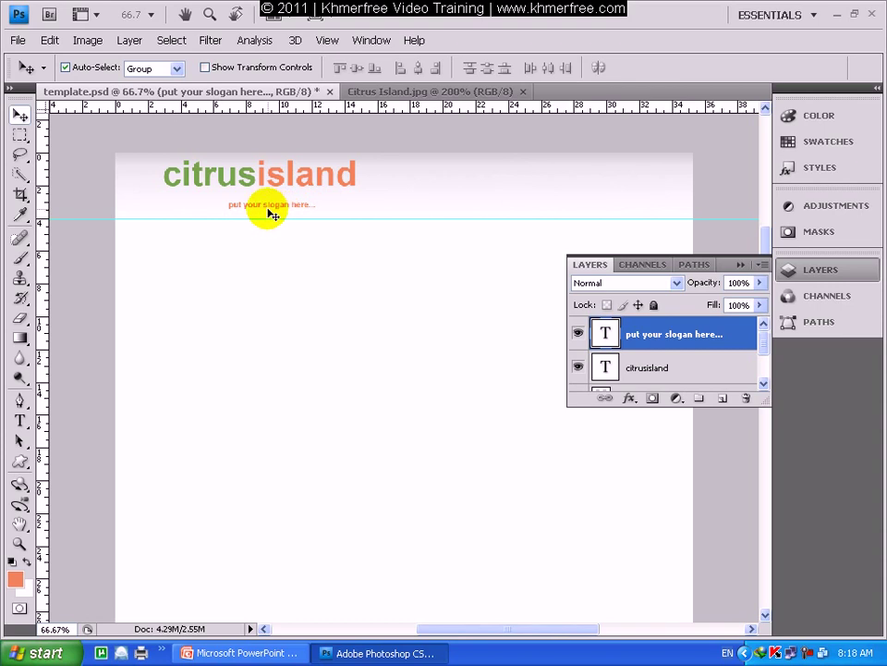
# Step: Sample the grey of the slogan text in Citrus Island.jpg as the foreground color
pyautogui.click(416, 92)
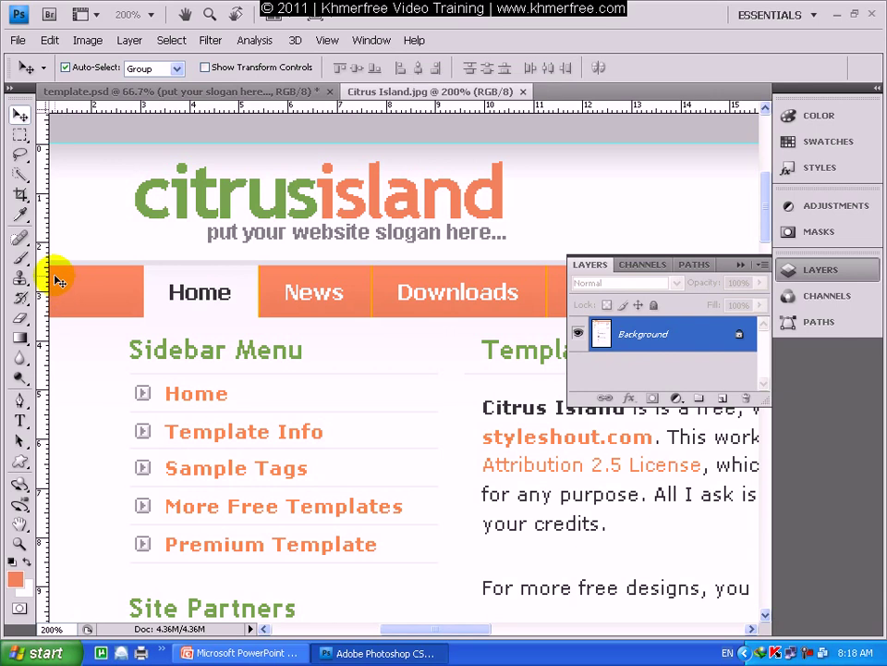
pyautogui.click(22, 215)
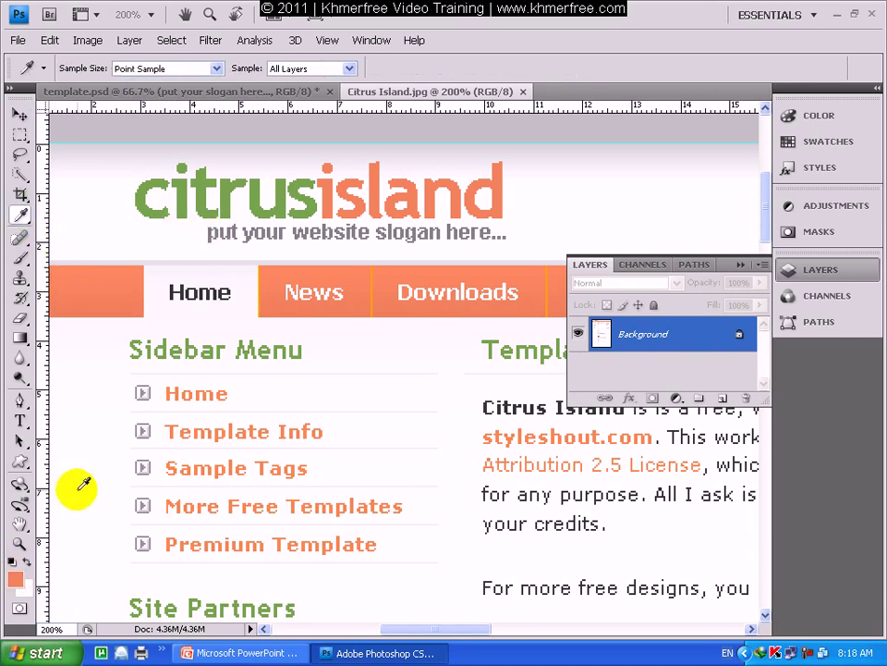
pyautogui.click(208, 231)
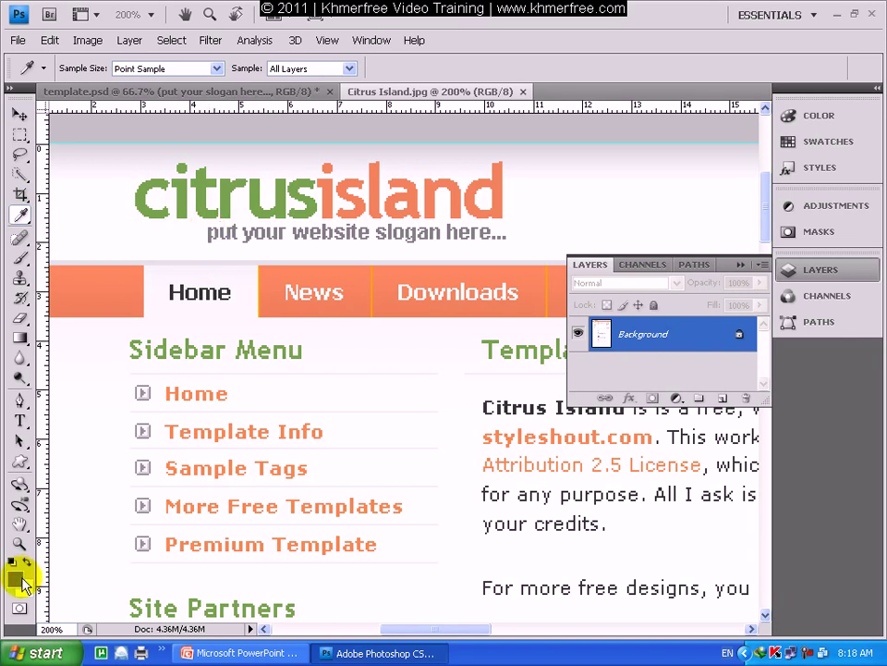
# Step: Recolor the slogan in template.psd with the sampled grey and align its end with the right edge of the "citrusisland" logo
pyautogui.click(277, 97)
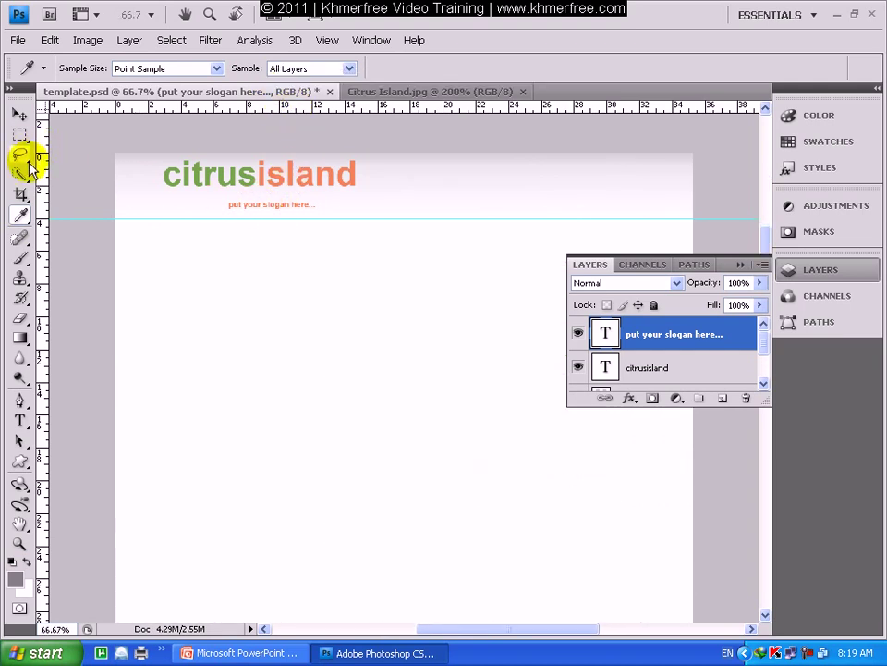
pyautogui.click(19, 422)
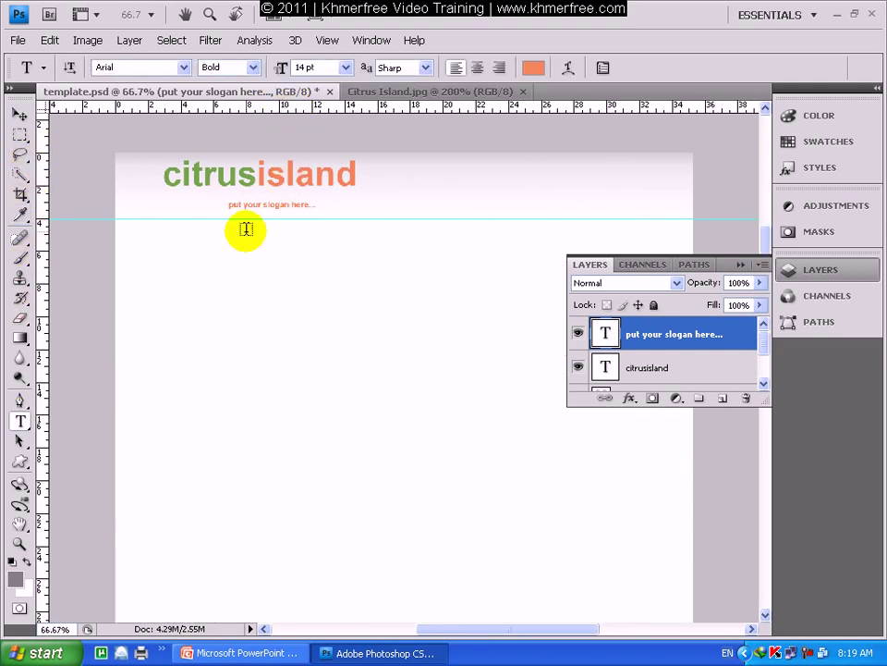
pyautogui.click(249, 206)
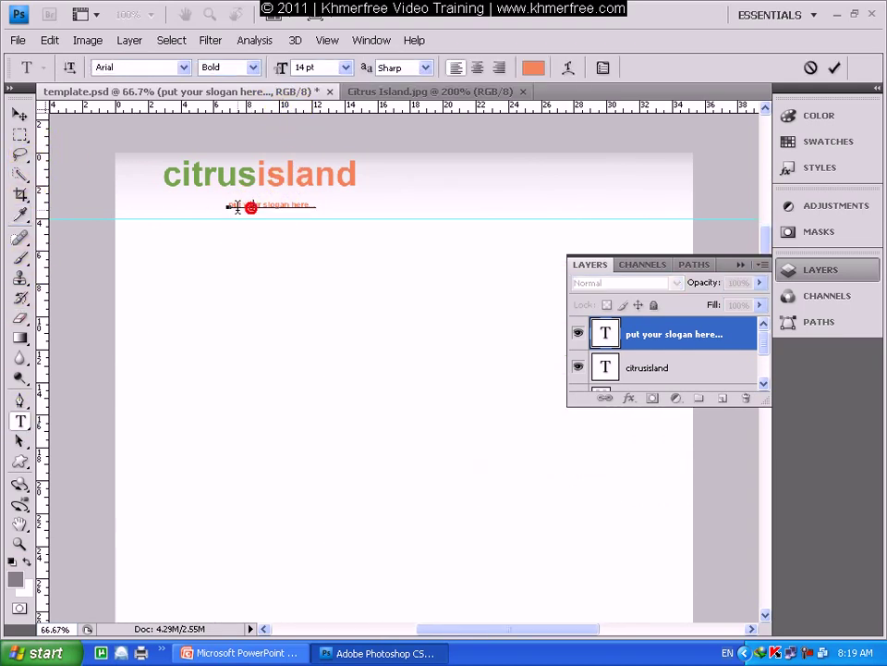
pyautogui.click(318, 206)
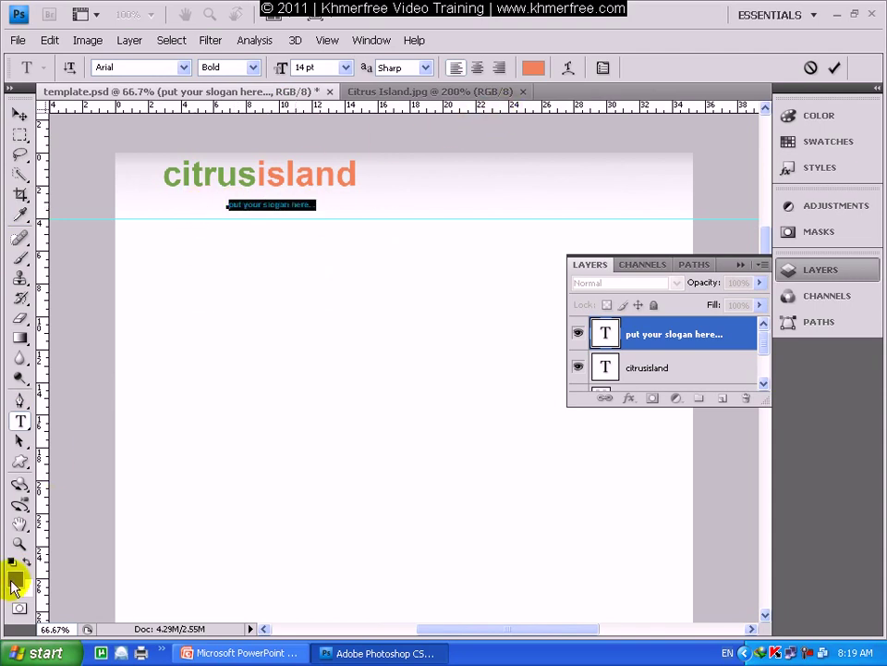
pyautogui.click(14, 582)
pyautogui.click(760, 229)
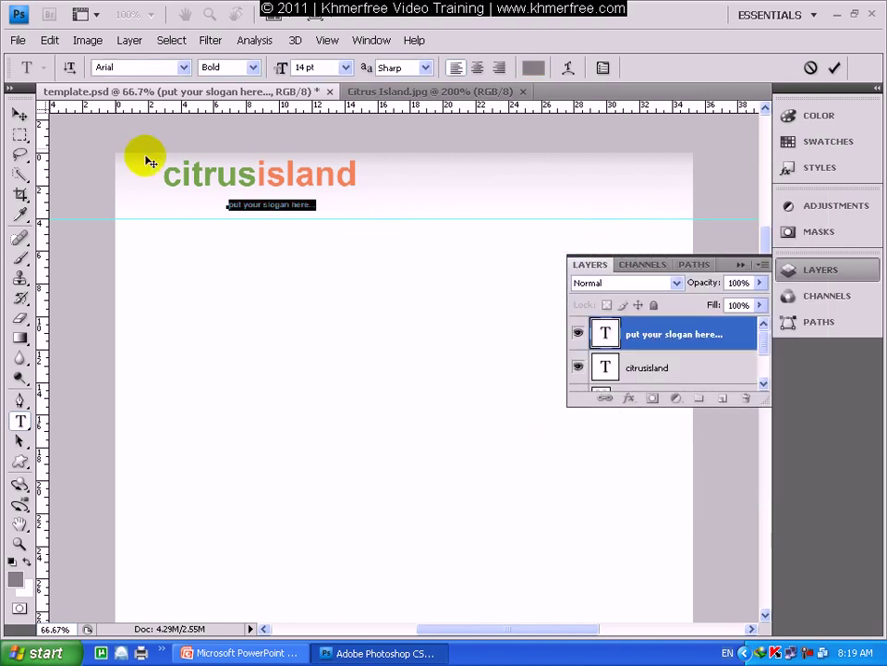
pyautogui.click(18, 114)
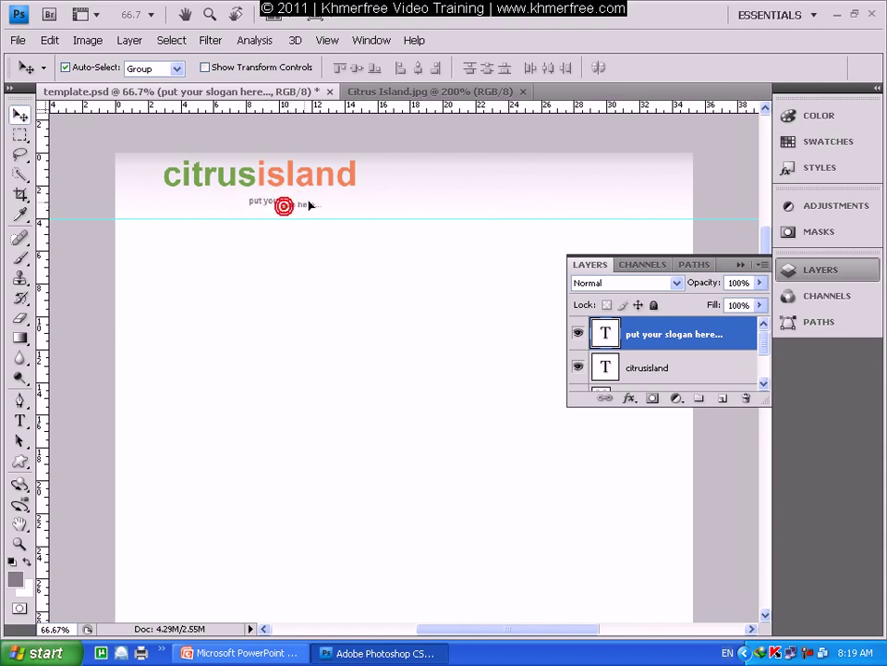
pyautogui.moveTo(309, 204); pyautogui.dragTo(319, 200)
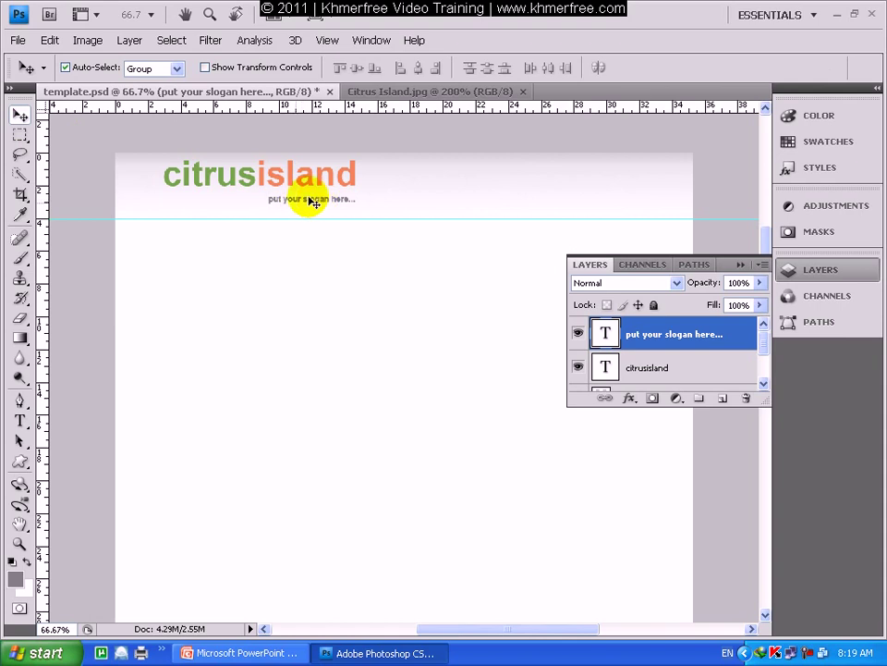
# Step: Compare the logo spacing with Citrus Island.jpg and move the "citrusisland" text down to sit just above the slogan in template.psd
pyautogui.click(19, 543)
pyautogui.click(337, 208)
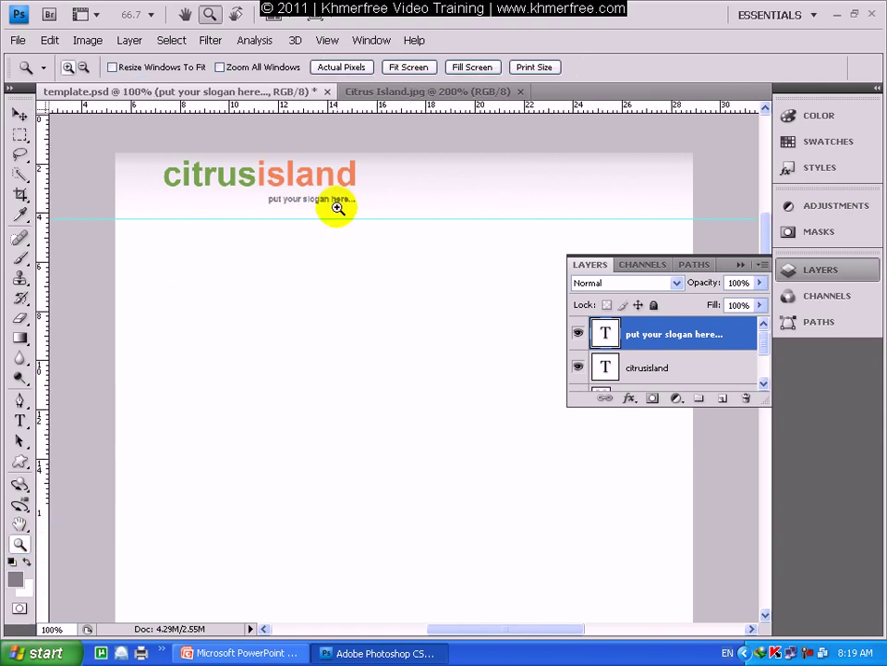
pyautogui.click(240, 182)
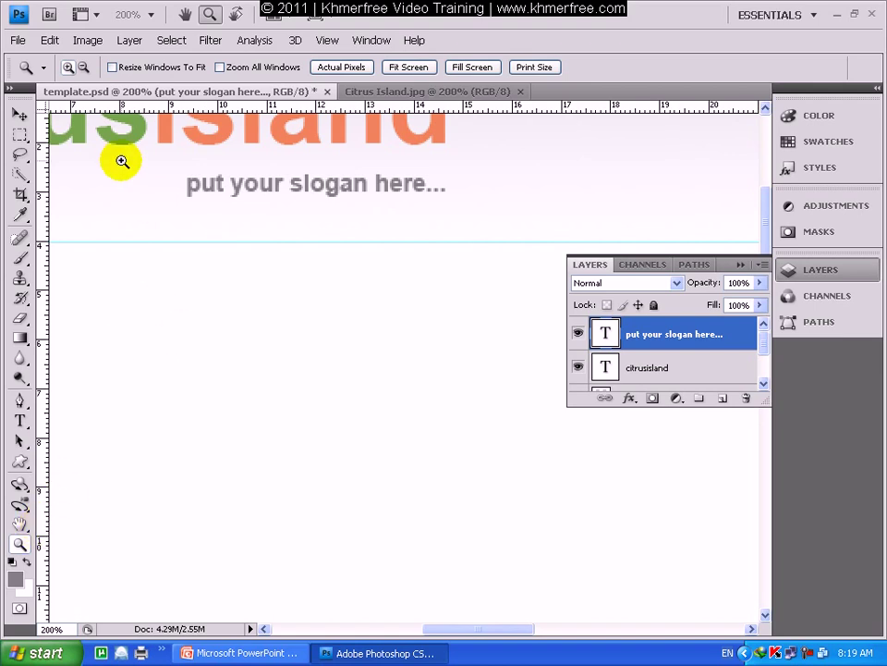
pyautogui.keyDown('alt'); pyautogui.click(189, 193); pyautogui.keyUp('alt')
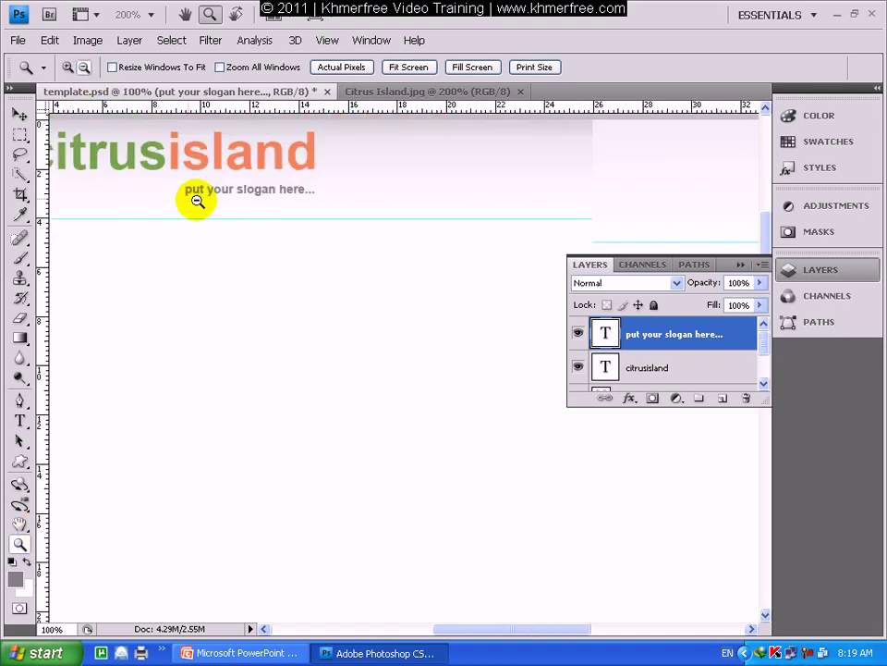
pyautogui.click(20, 524)
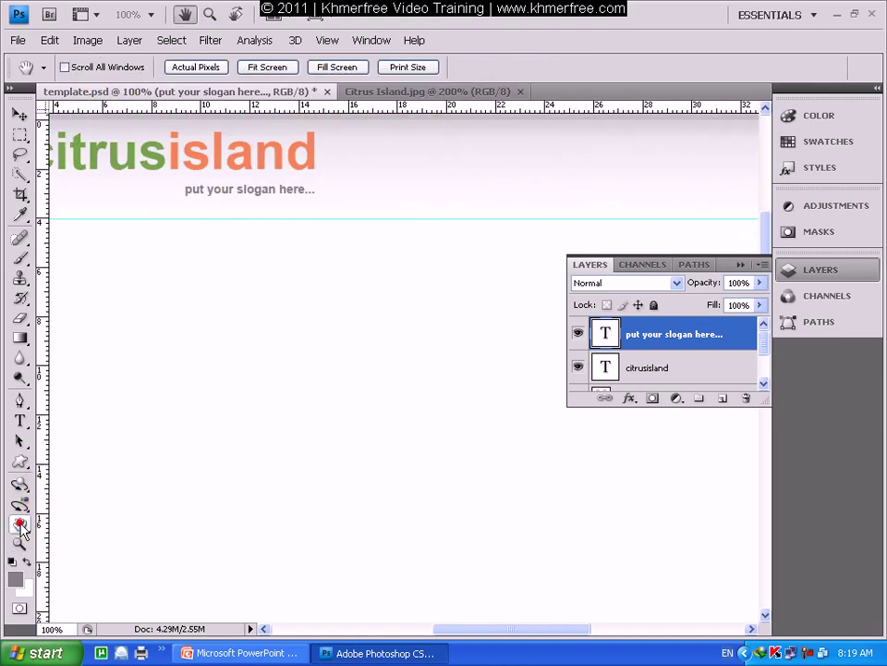
pyautogui.moveTo(153, 226); pyautogui.dragTo(279, 241)
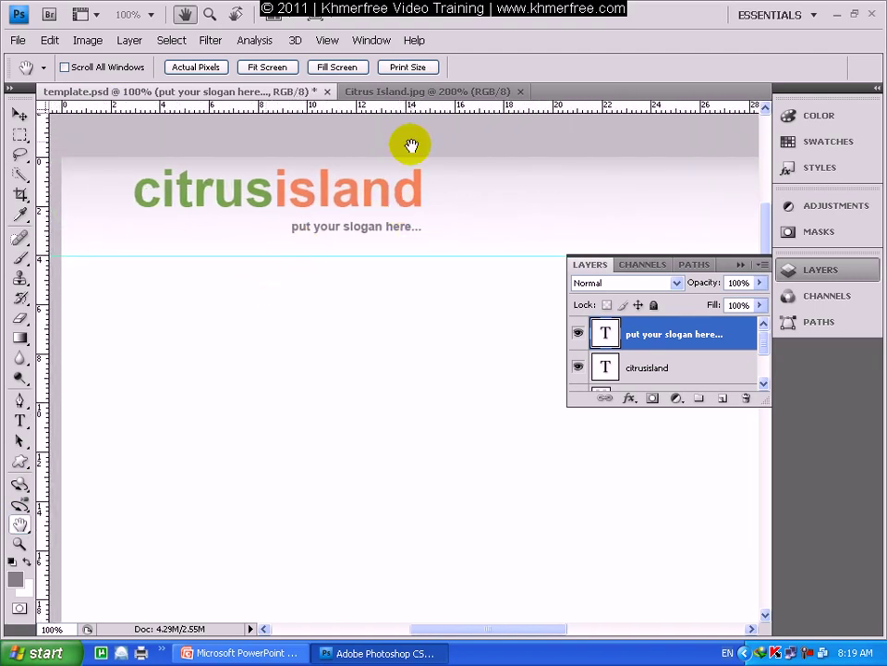
pyautogui.click(420, 92)
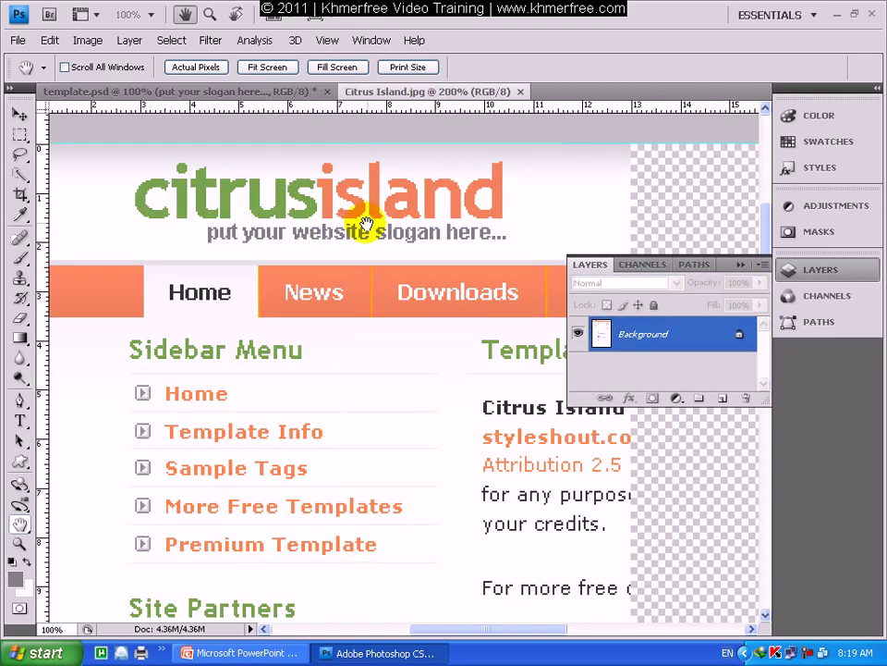
pyautogui.click(169, 96)
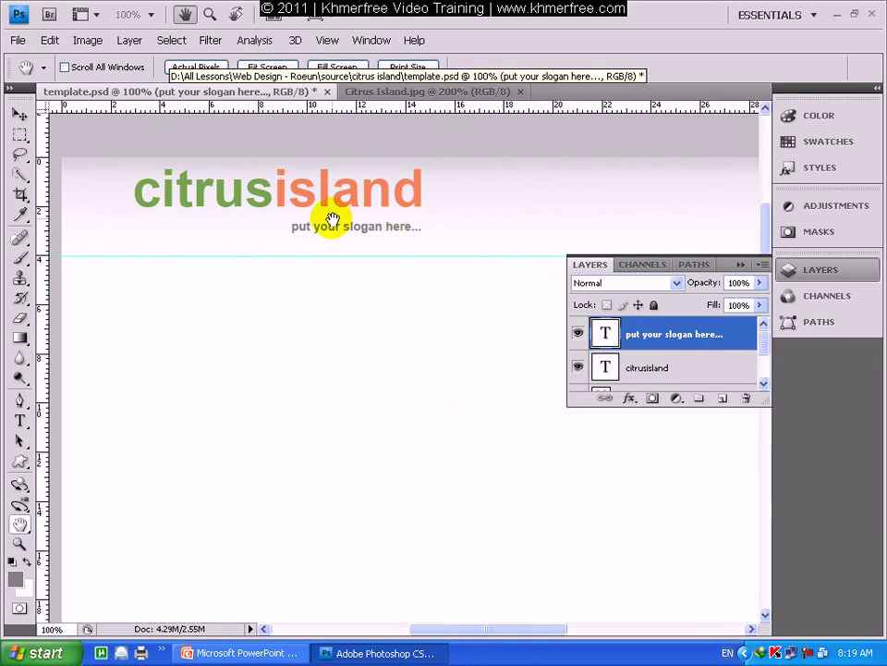
pyautogui.click(19, 113)
pyautogui.moveTo(314, 201)
pyautogui.mouseDown()
pyautogui.moveTo(307, 198)
pyautogui.moveTo(319, 214)
pyautogui.mouseUp()
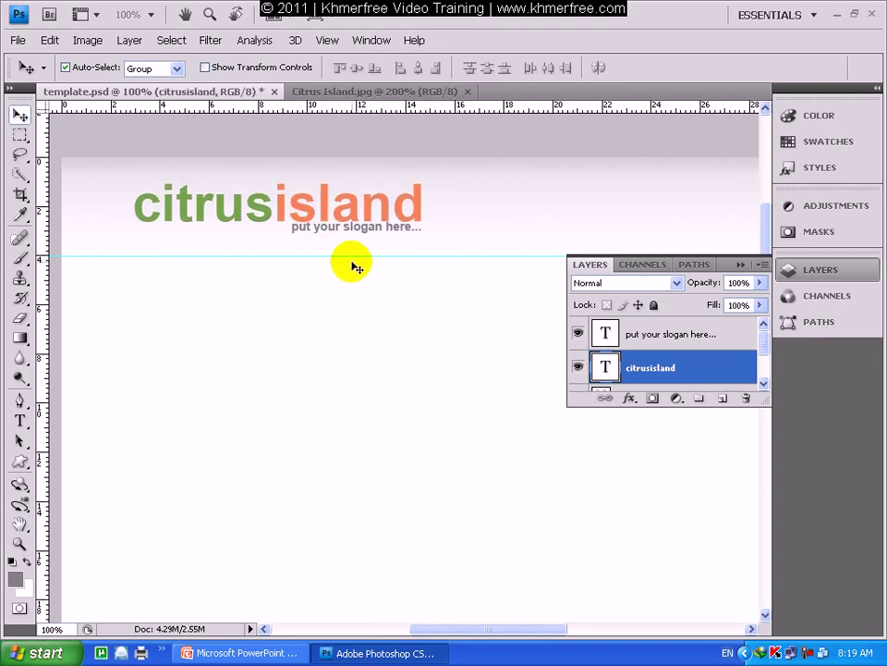
# Step: Reword the slogan as "put your website slogan here..." to match the reference, and realign its end with the logo's right edge
pyautogui.click(367, 96)
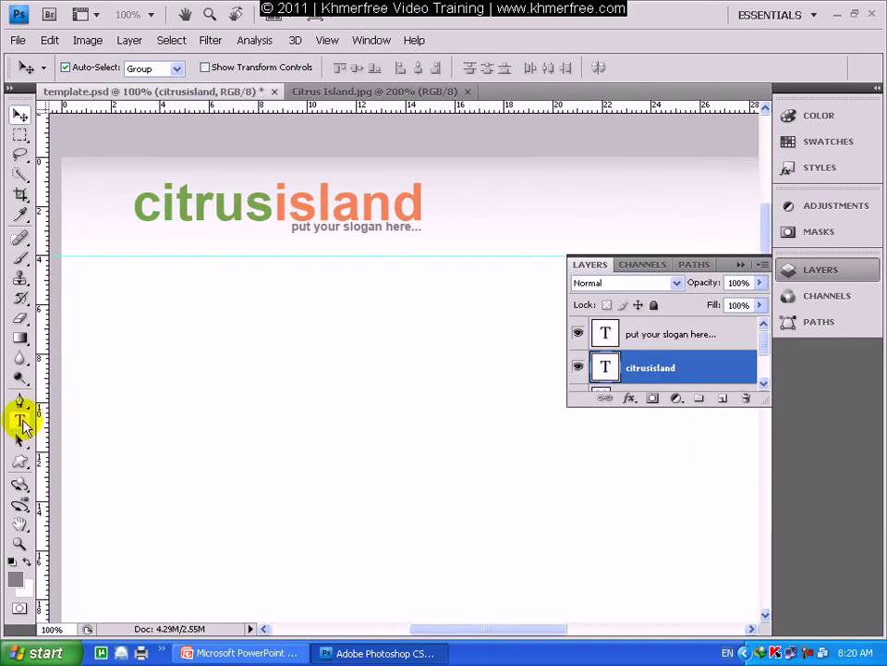
pyautogui.click(19, 420)
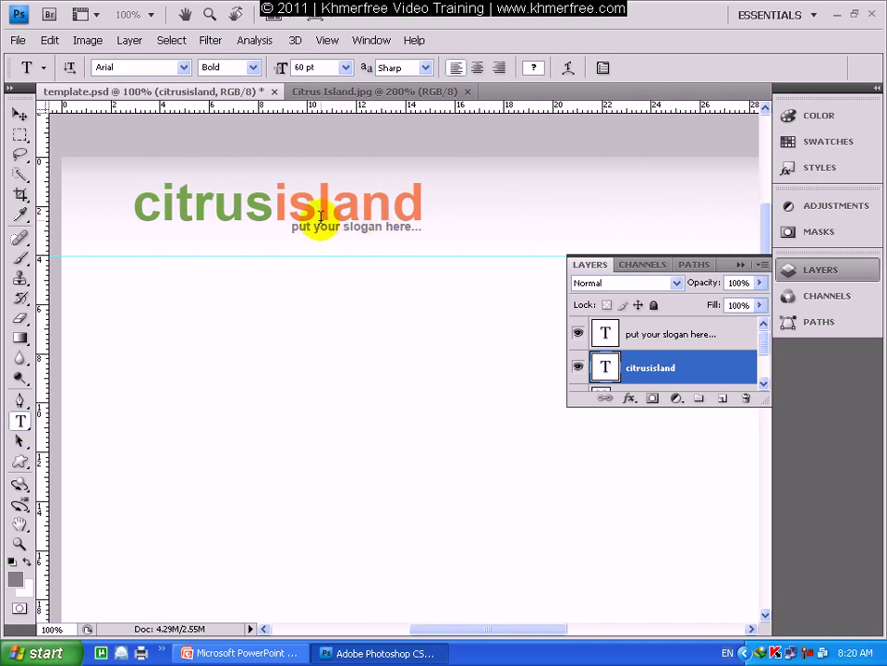
pyautogui.click(380, 225)
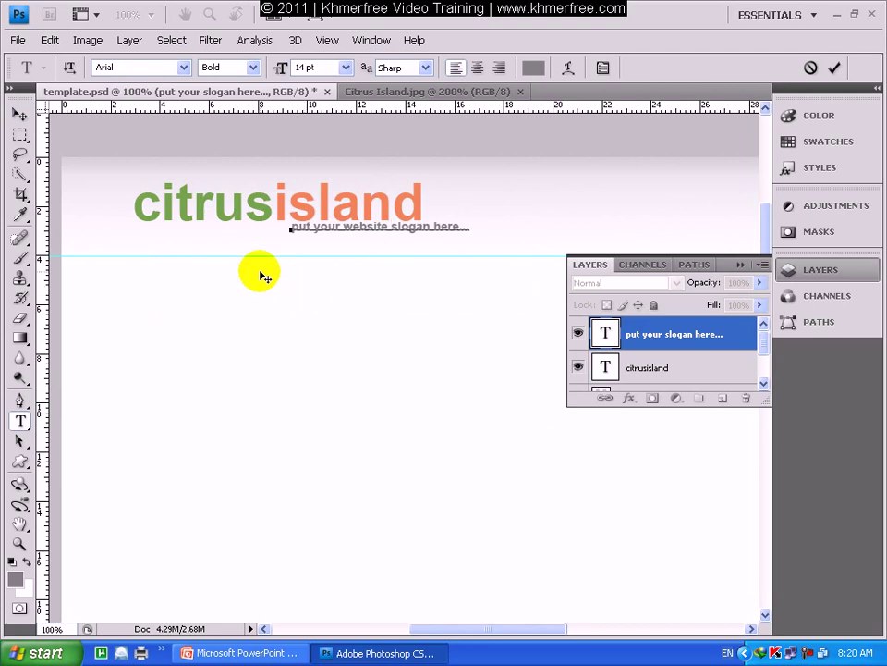
pyautogui.click(19, 112)
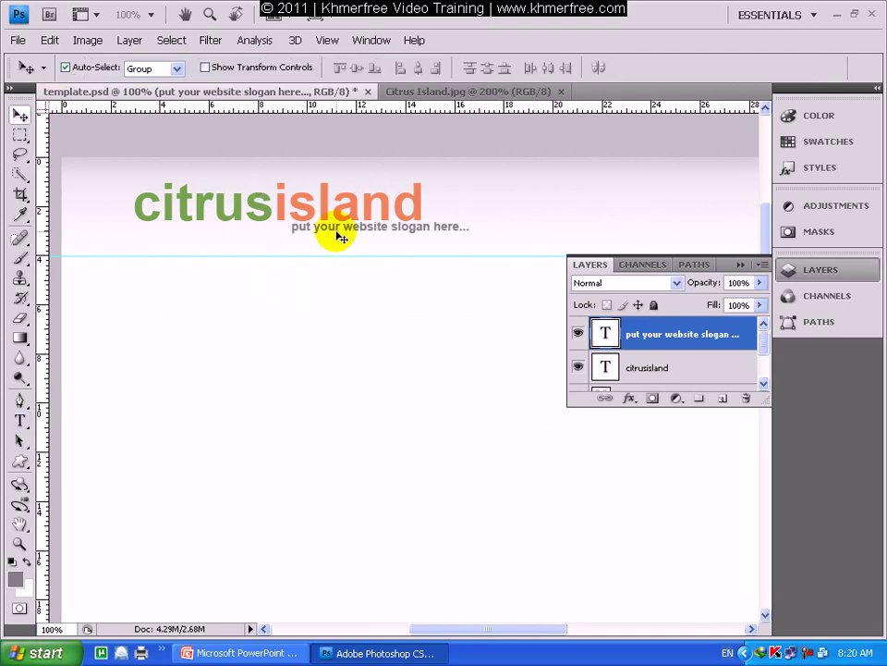
pyautogui.moveTo(325, 232); pyautogui.dragTo(292, 232)
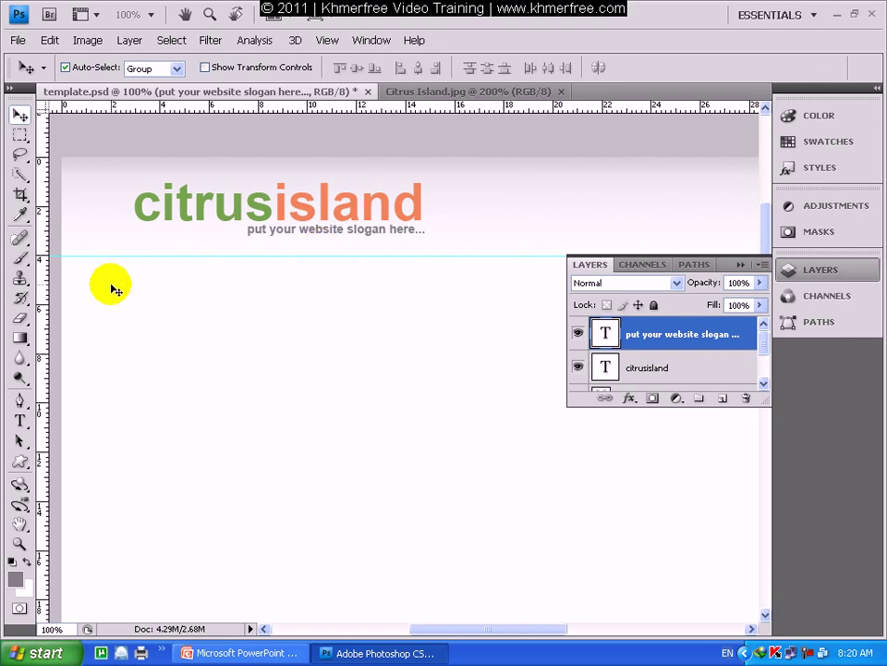
# Step: Select the entire slogan text below the logo for editing
pyautogui.click(21, 422)
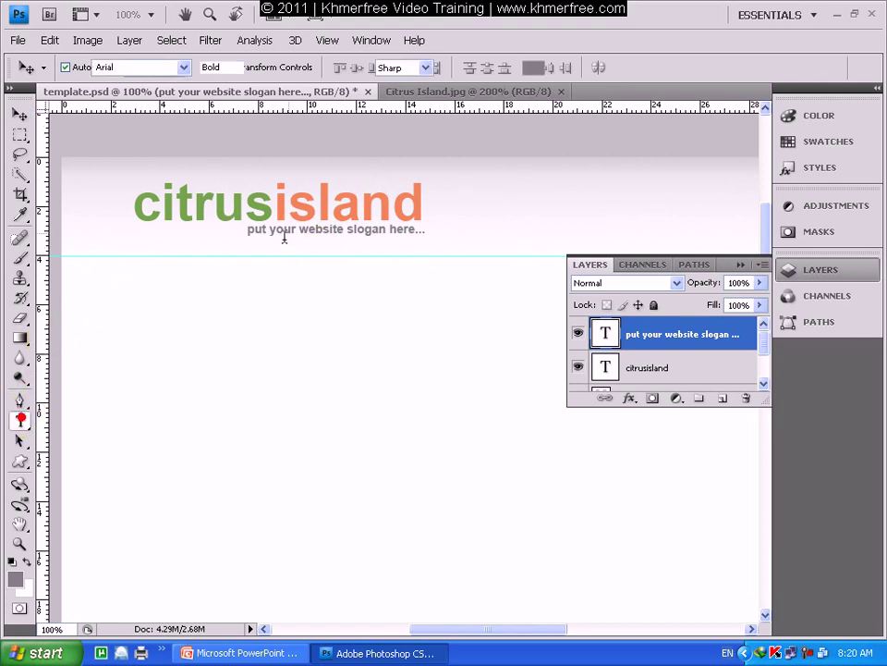
pyautogui.click(246, 230)
pyautogui.moveTo(246, 231); pyautogui.dragTo(418, 230)
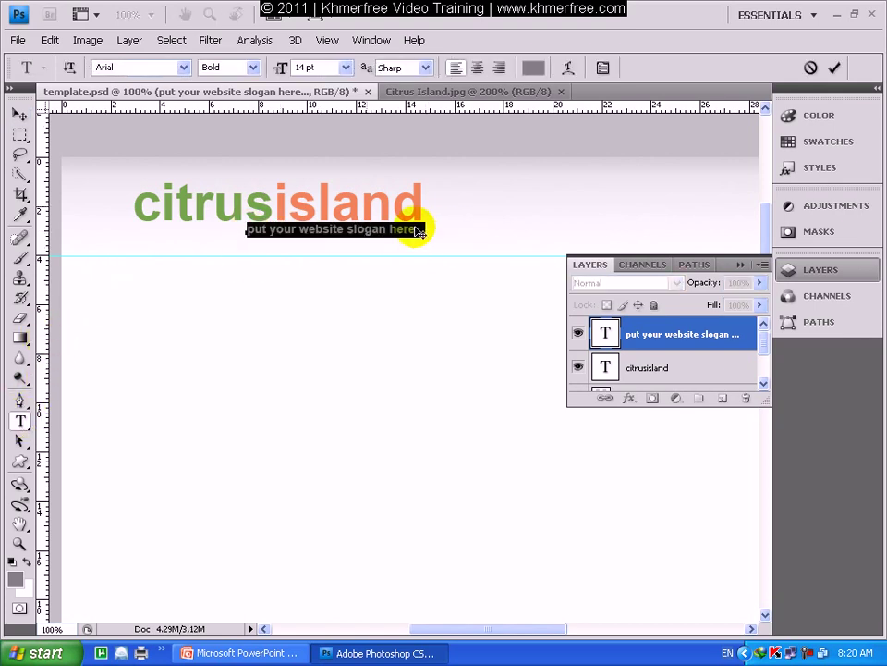
# Step: Try Brush Script Std, Californian FB and Candara as the slogan's font
pyautogui.click(184, 68)
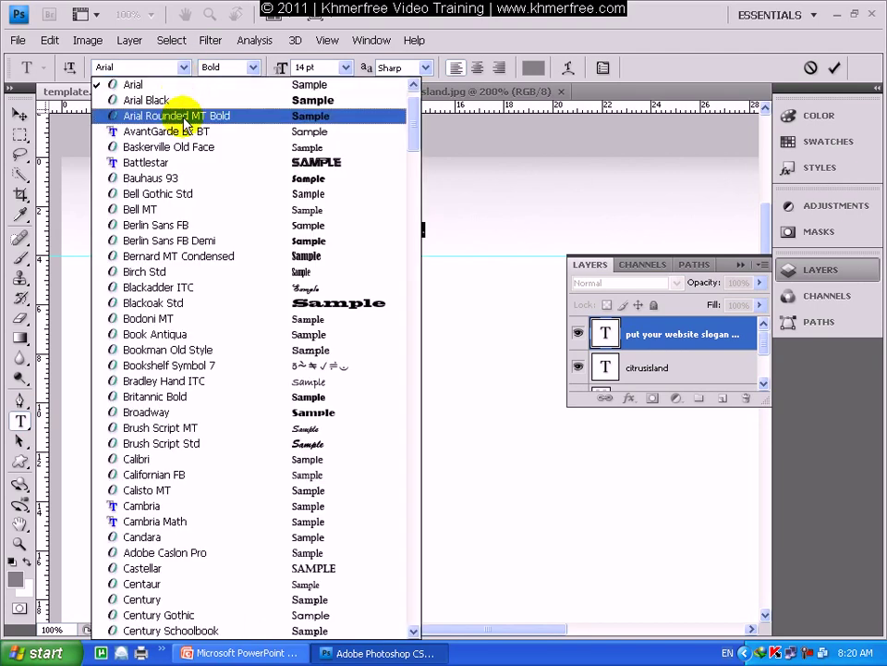
pyautogui.scroll(-6, 175, 148)
pyautogui.click(288, 166)
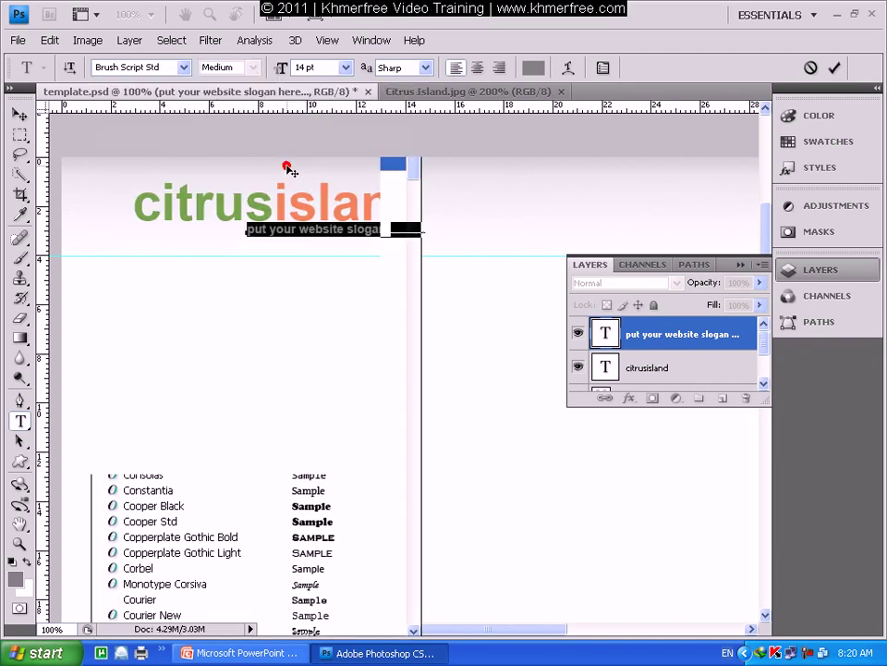
pyautogui.click(186, 71)
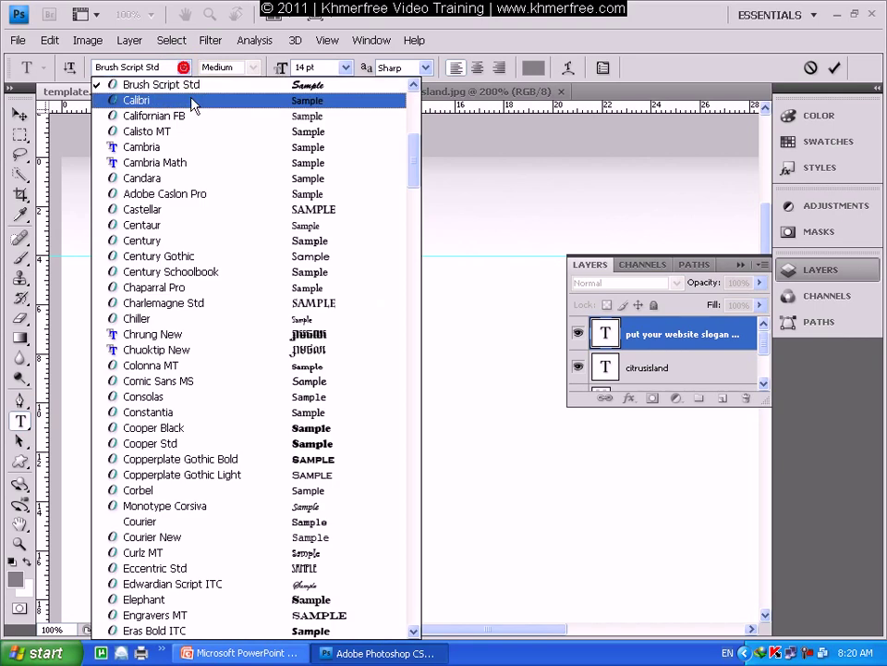
pyautogui.click(192, 112)
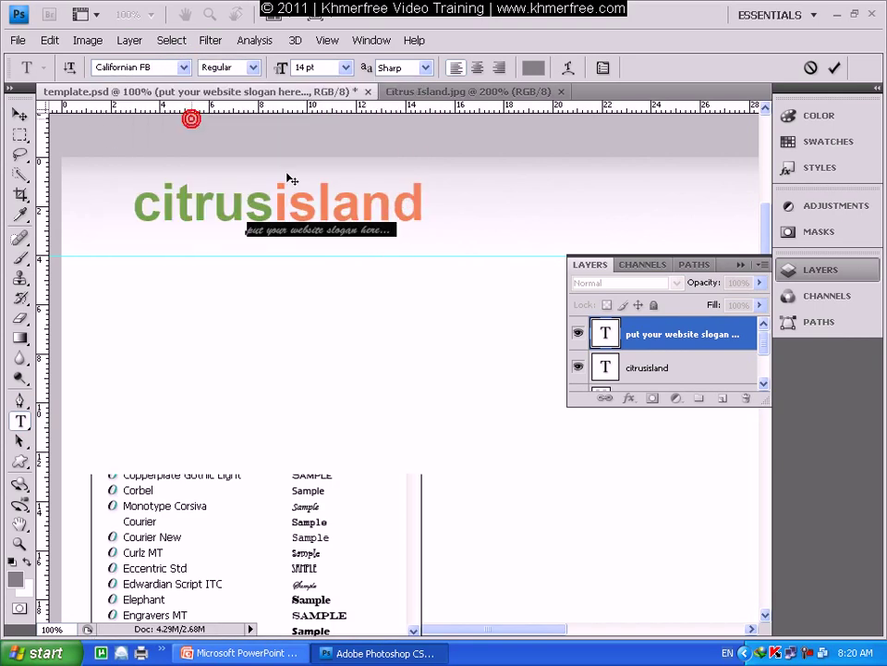
pyautogui.click(187, 71)
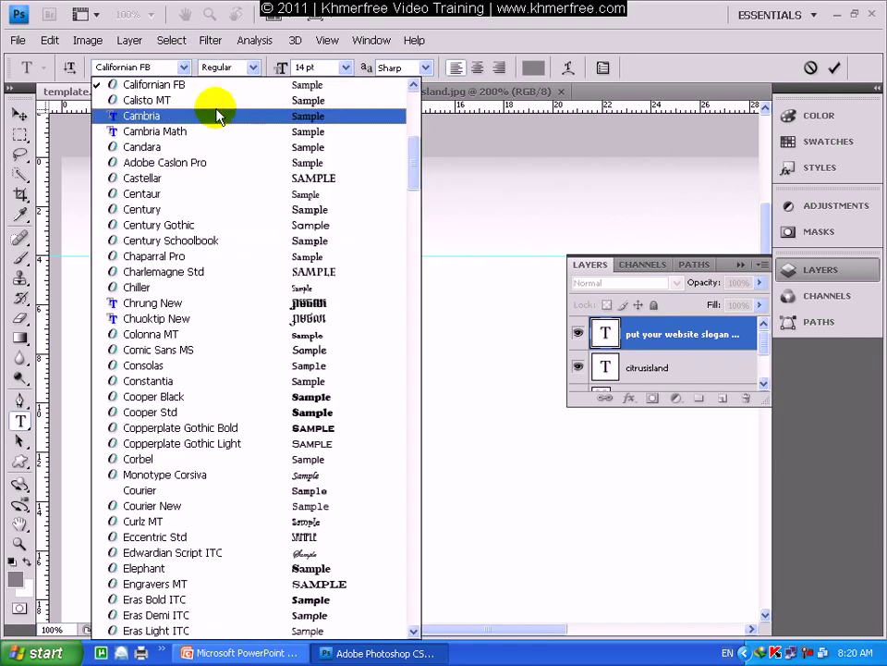
pyautogui.click(218, 147)
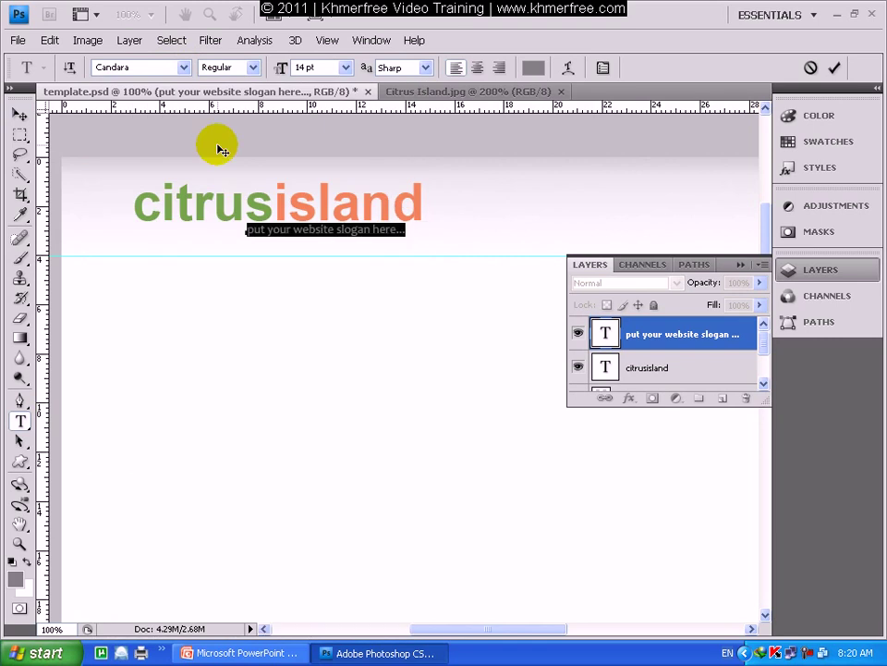
# Step: Set the slogan's font to Centaur at 18 pt
pyautogui.click(184, 68)
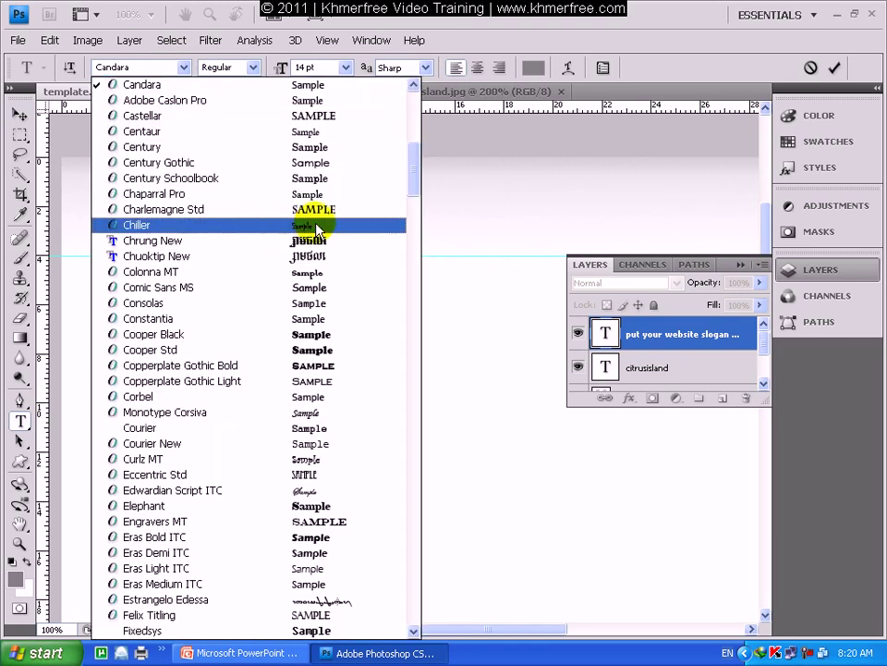
pyautogui.click(314, 136)
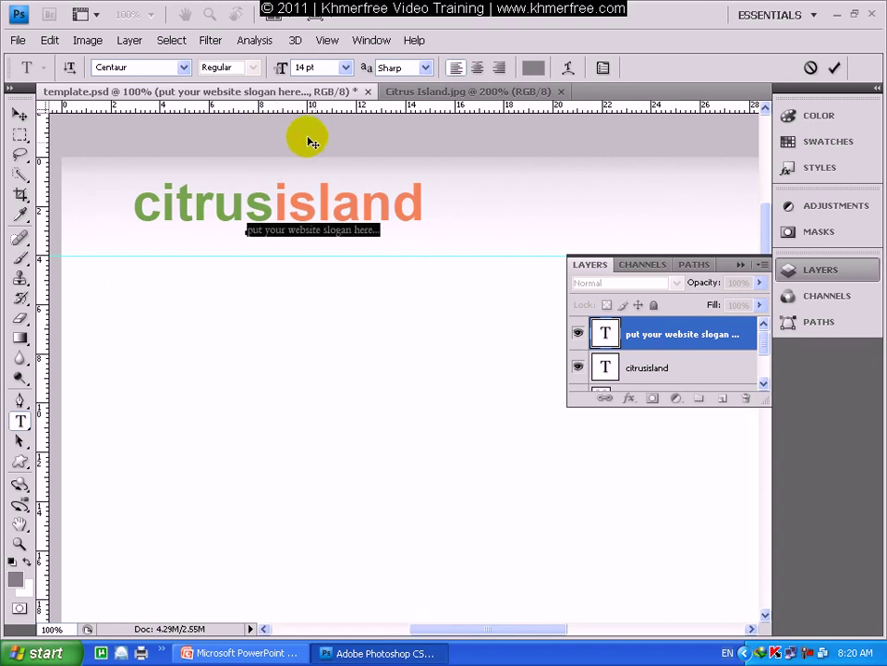
pyautogui.click(345, 67)
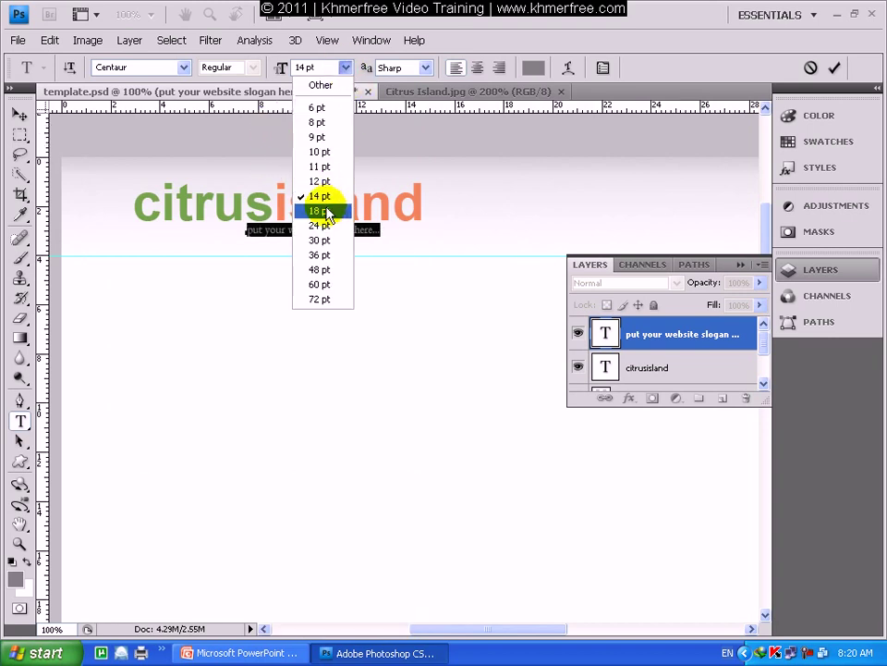
pyautogui.click(323, 211)
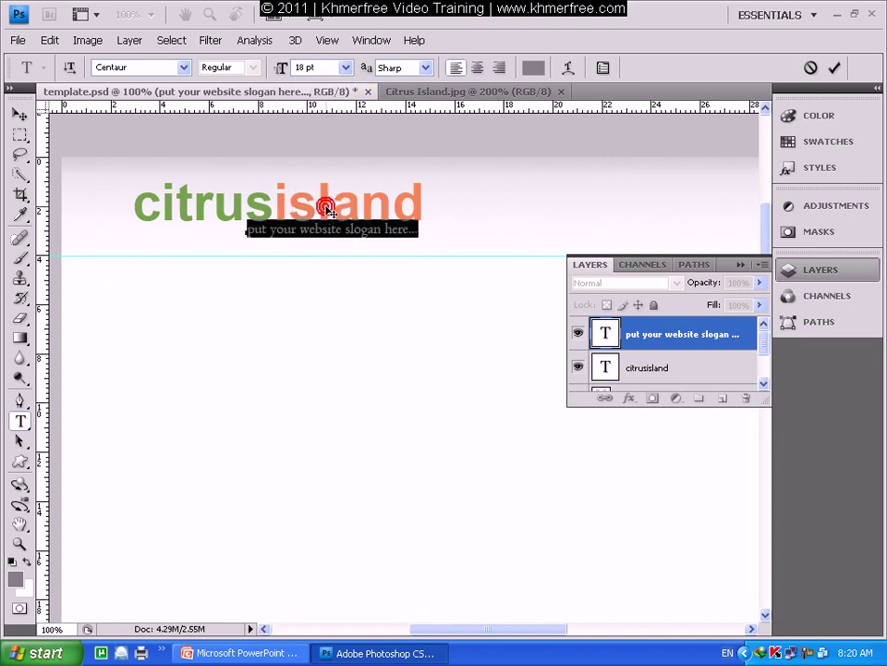
# Step: Move the slogan slightly down and right, clear of the logo letters and ending at the logo's right edge
pyautogui.click(19, 113)
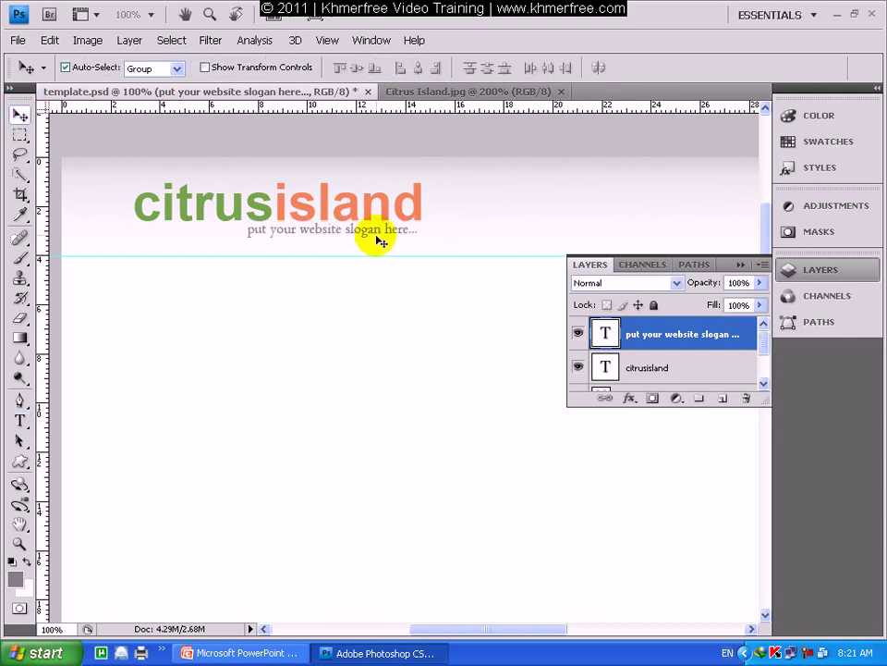
pyautogui.moveTo(377, 232); pyautogui.dragTo(382, 229)
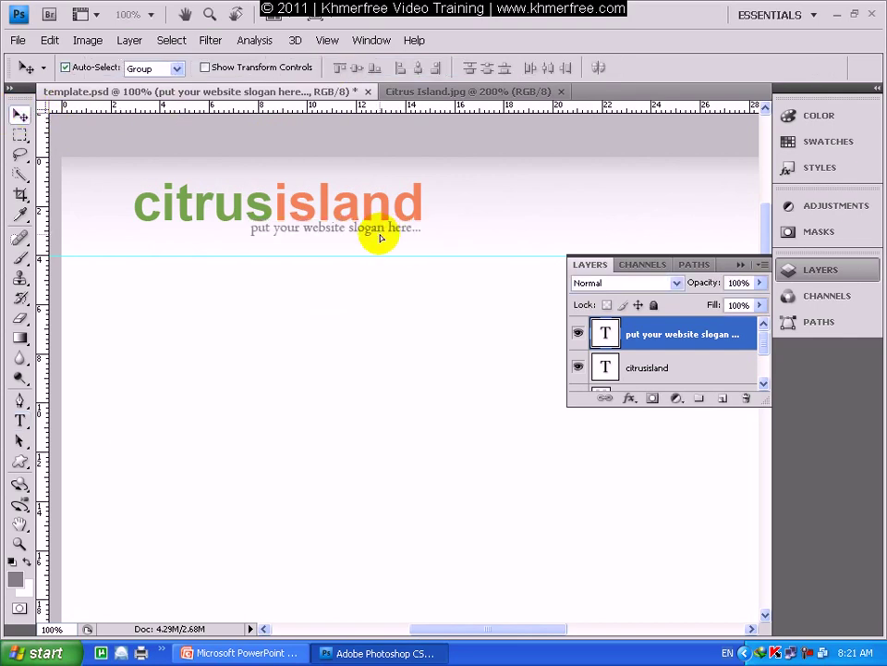
pyautogui.hotkey('shift', 'Down')
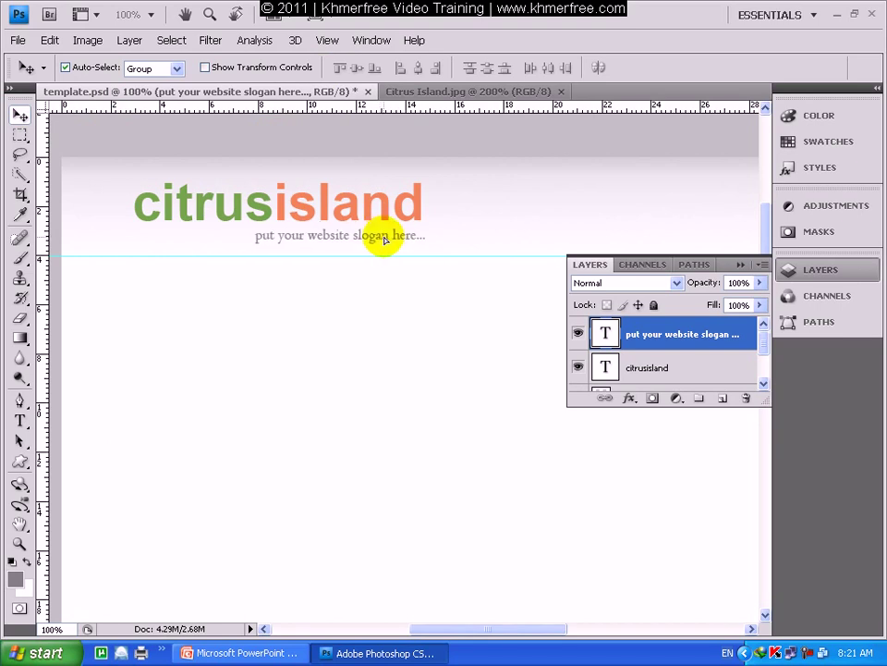
# Step: Examine the search field and Search button in the header of Citrus Island.jpg as reference for the template
pyautogui.click(437, 313)
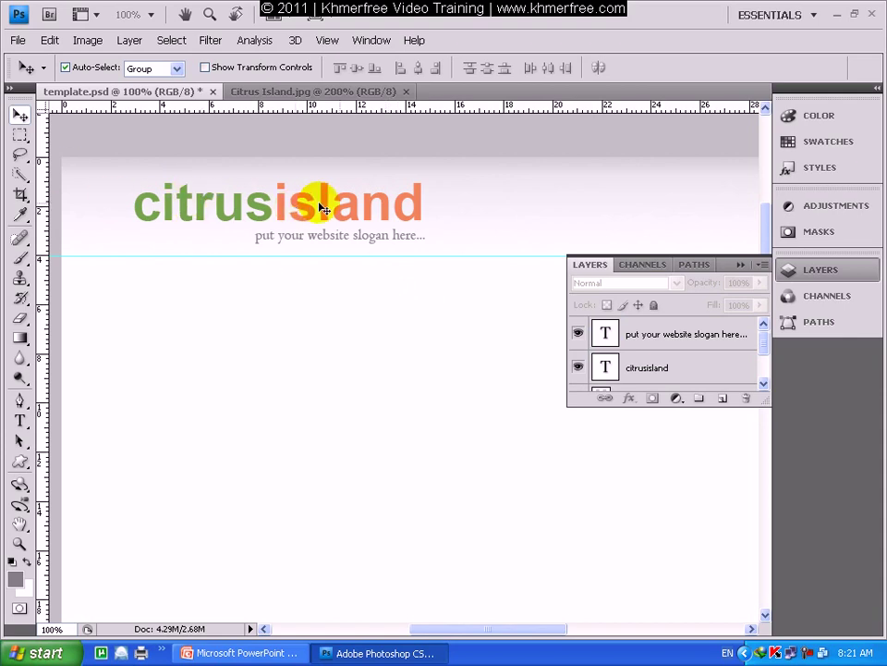
pyautogui.click(341, 94)
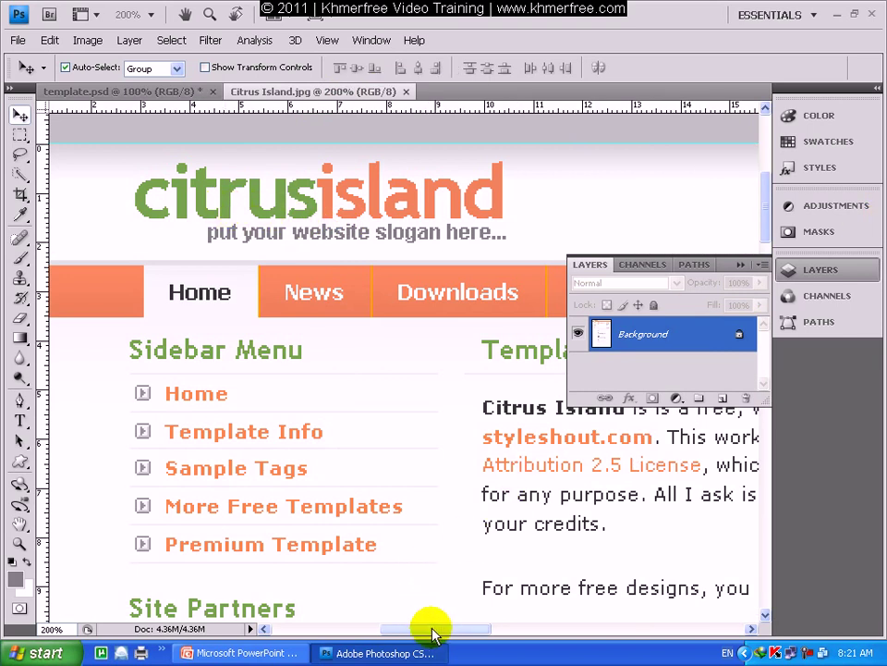
pyautogui.moveTo(425, 632); pyautogui.dragTo(594, 633)
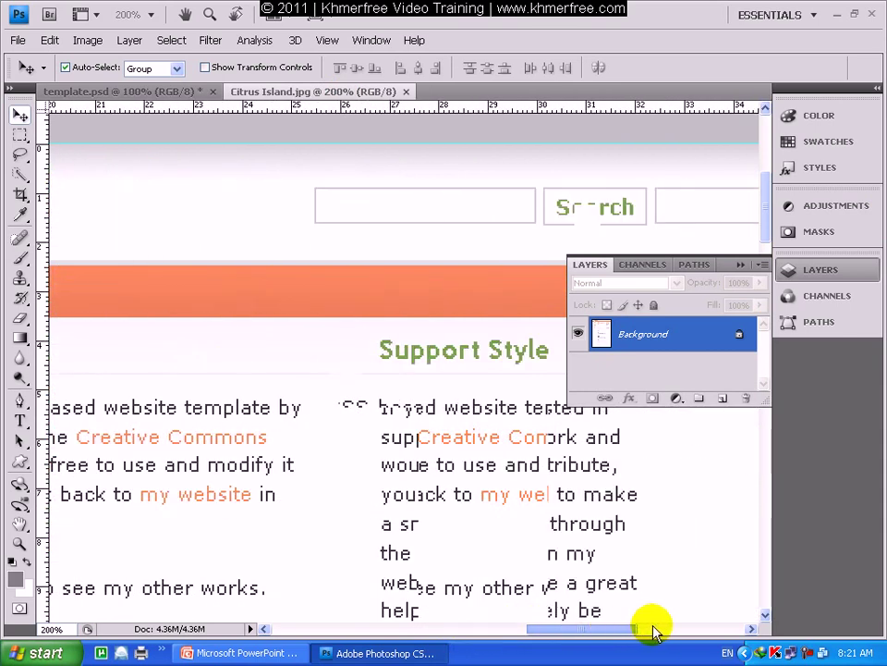
pyautogui.moveTo(652, 628); pyautogui.dragTo(585, 625)
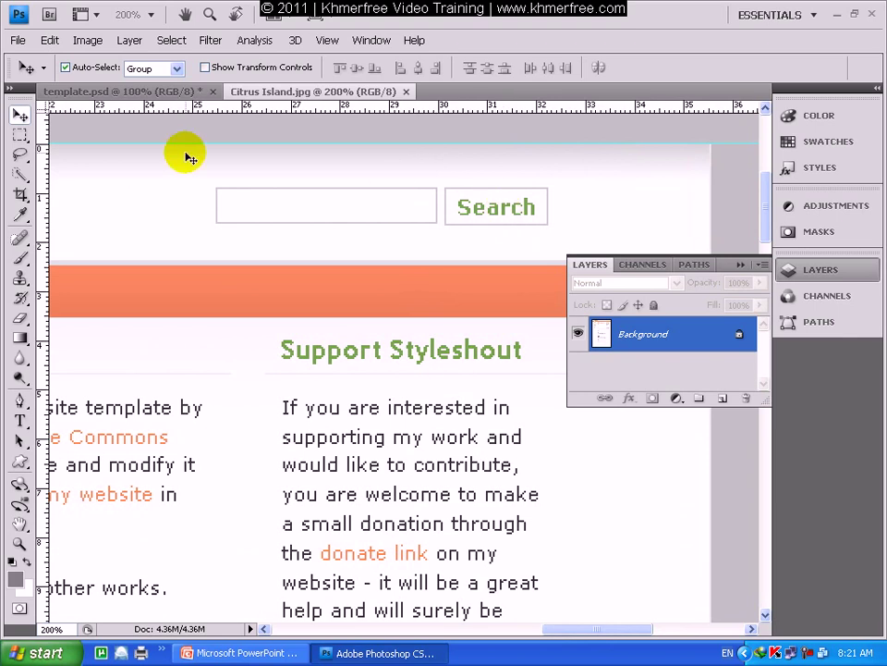
pyautogui.click(108, 96)
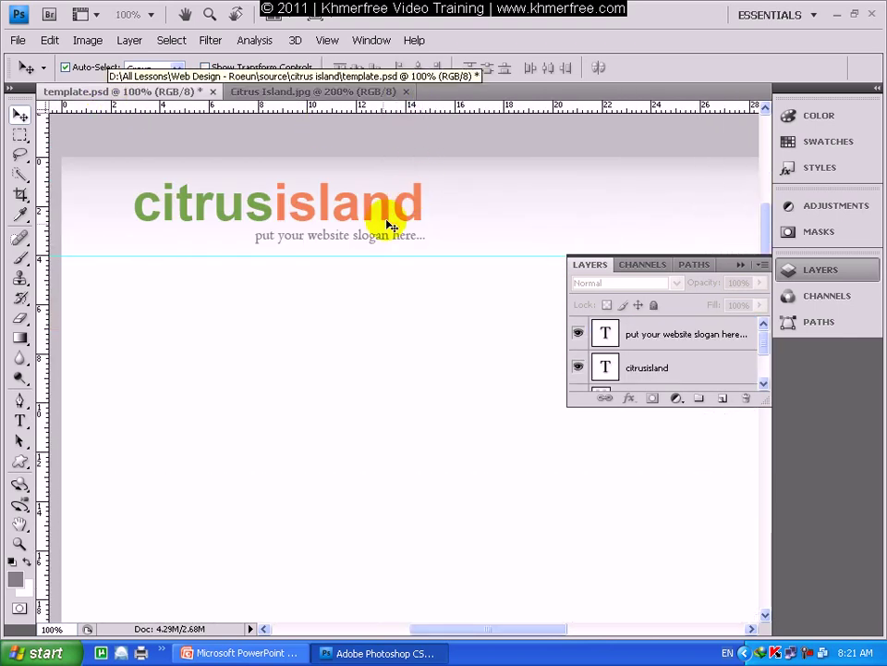
# Step: Add a new layer named textbox directly above the slogan text layer in template.psd
pyautogui.click(19, 526)
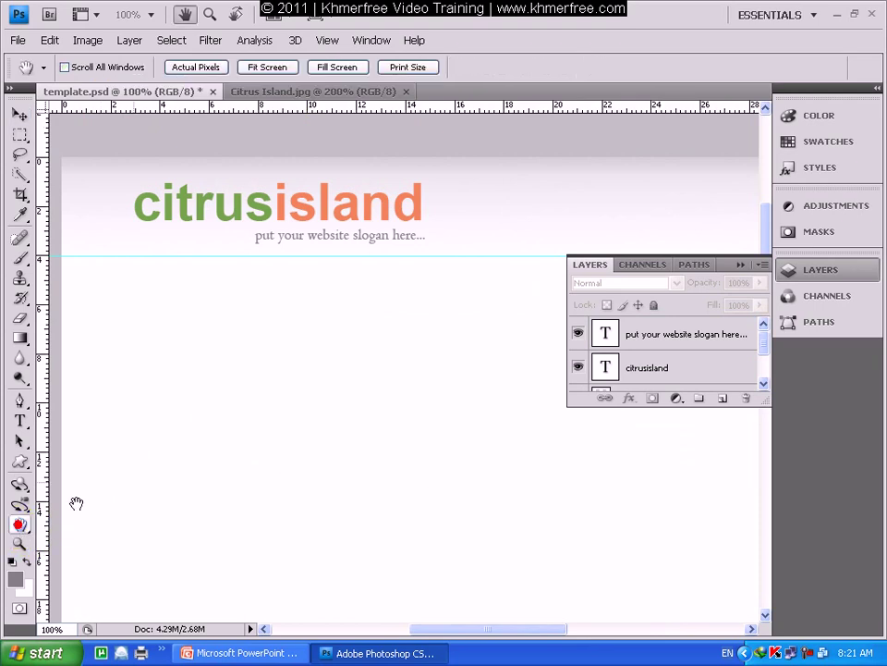
pyautogui.moveTo(489, 315); pyautogui.dragTo(277, 310)
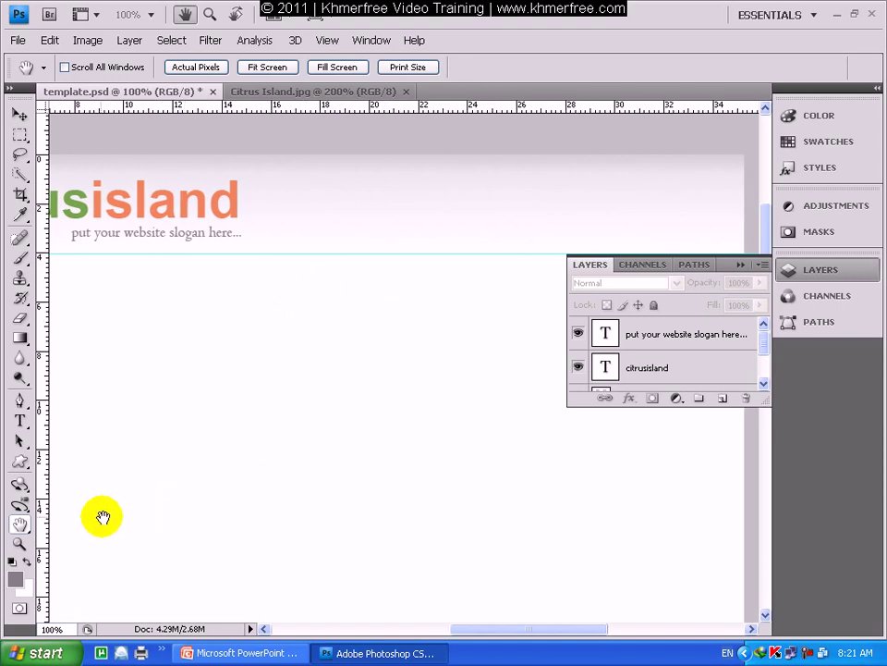
pyautogui.moveTo(297, 396); pyautogui.dragTo(267, 390)
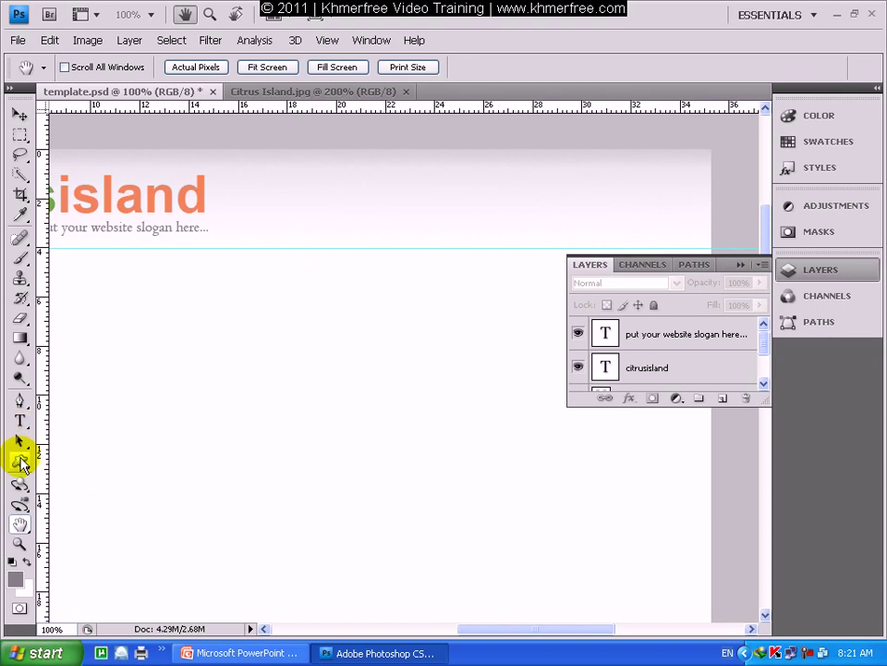
pyautogui.click(19, 544)
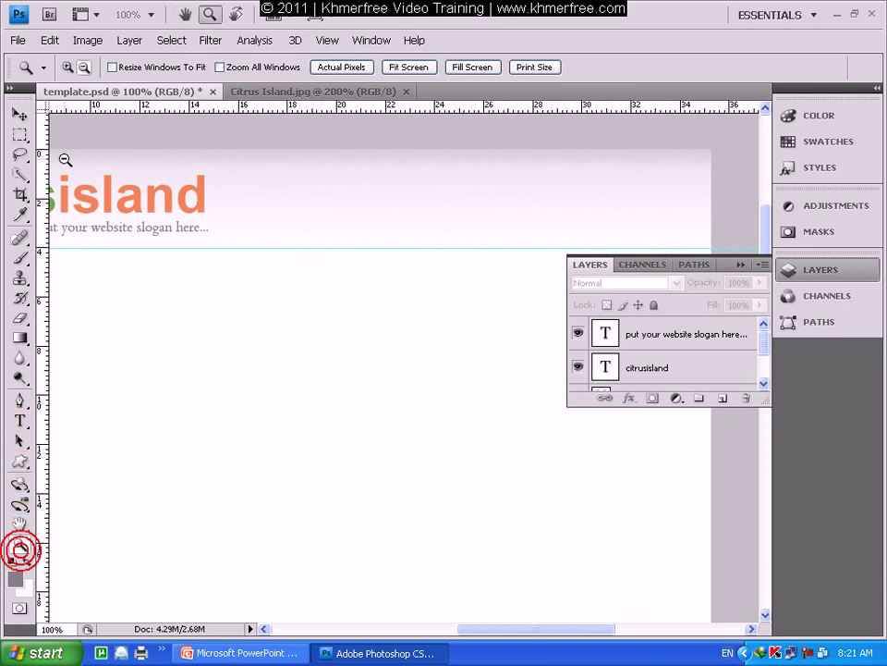
pyautogui.click(281, 247)
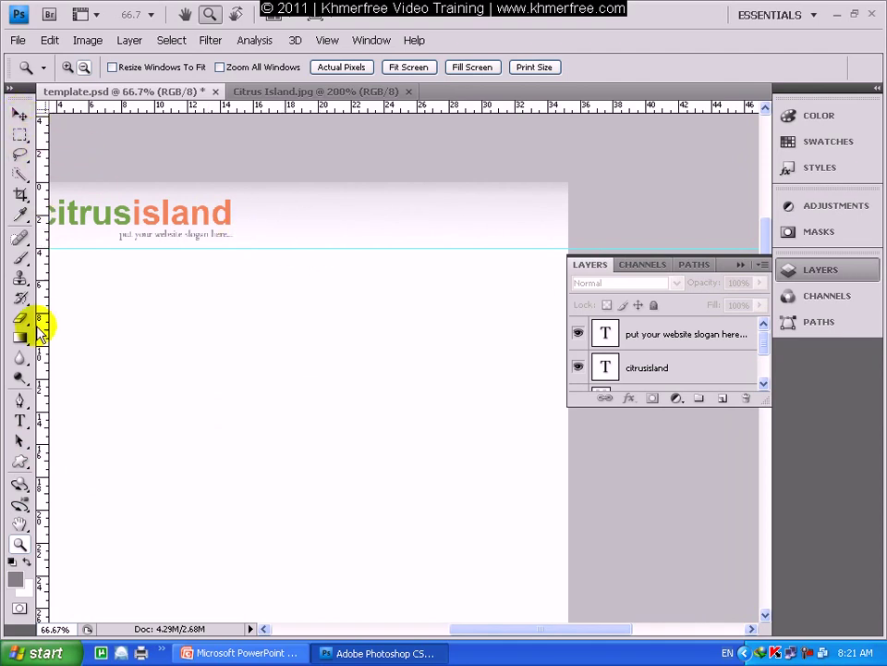
pyautogui.click(21, 521)
pyautogui.moveTo(198, 365); pyautogui.dragTo(222, 348)
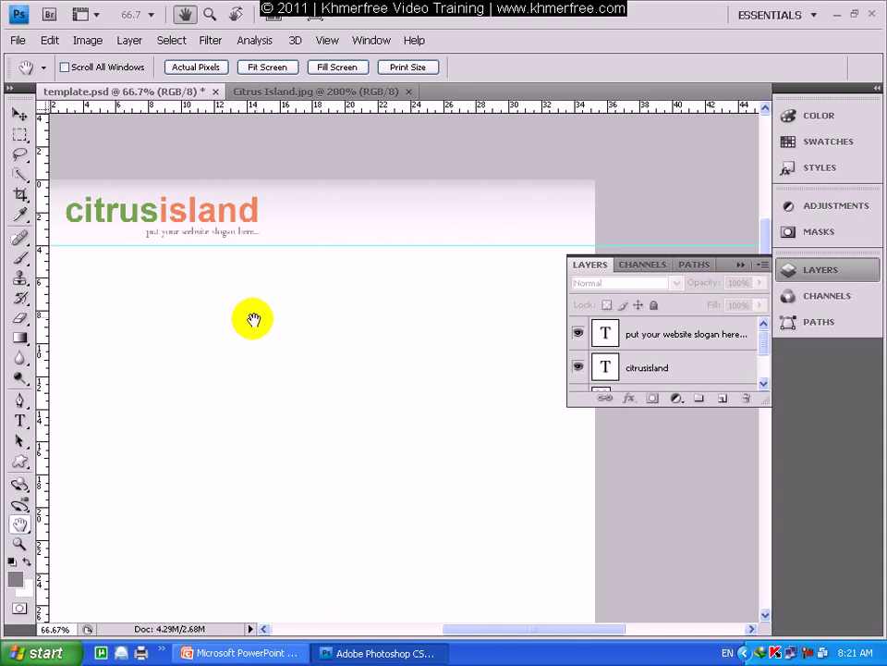
pyautogui.click(677, 334)
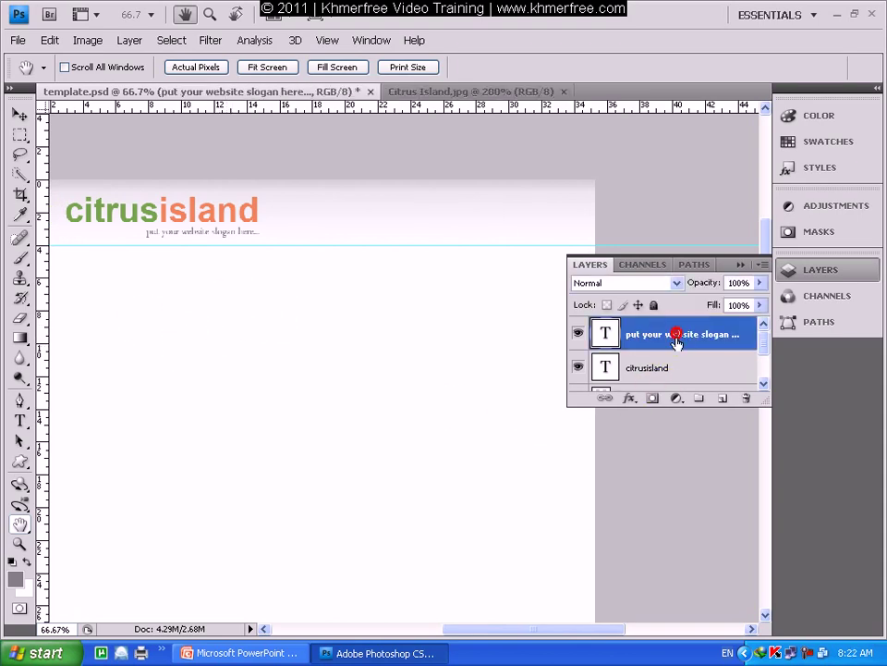
pyautogui.click(723, 400)
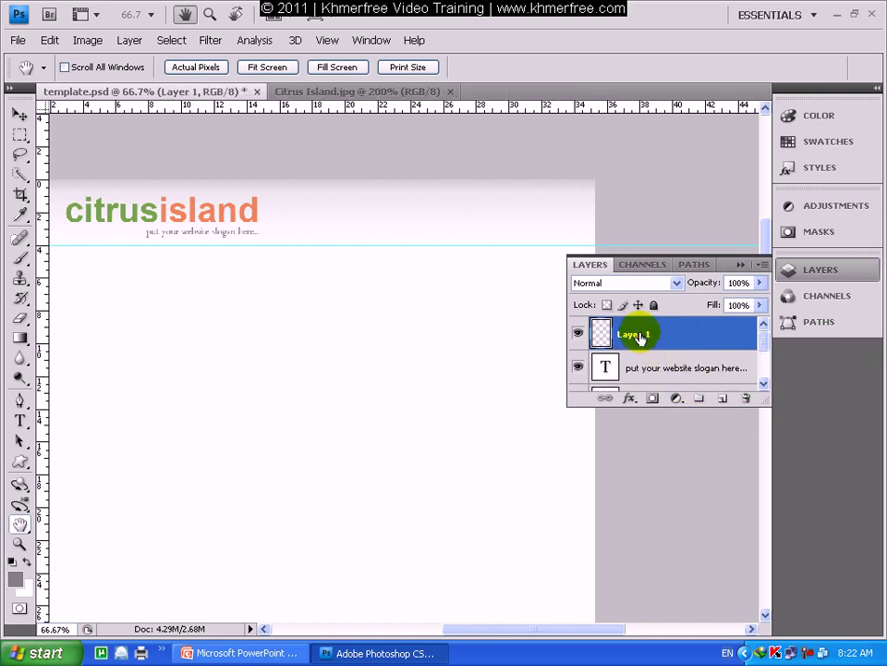
pyautogui.write('textbox')
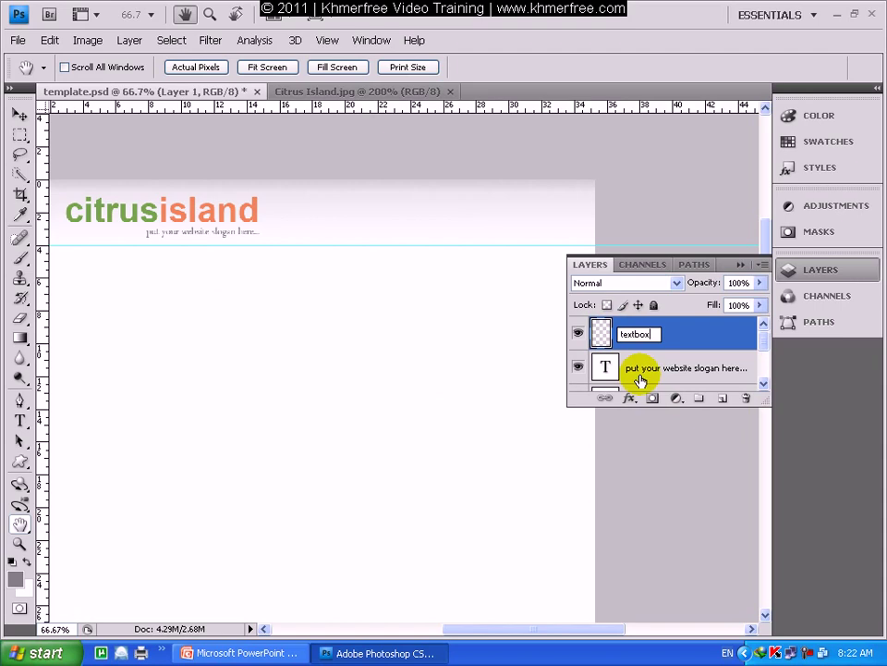
pyautogui.press('Return')
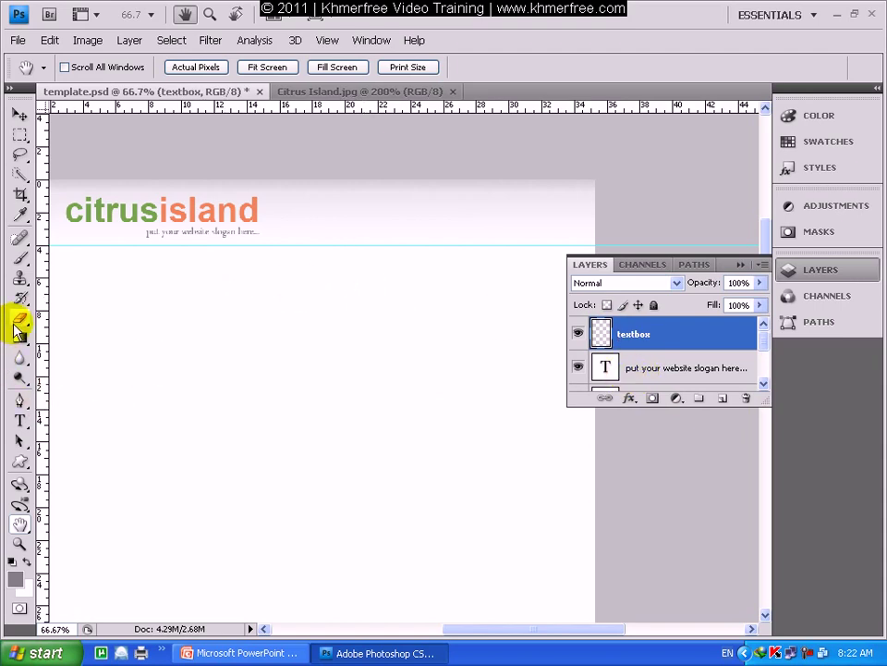
# Step: Select a wide, thin rectangle in the header right of the logo, like the reference image's search field
pyautogui.click(20, 135)
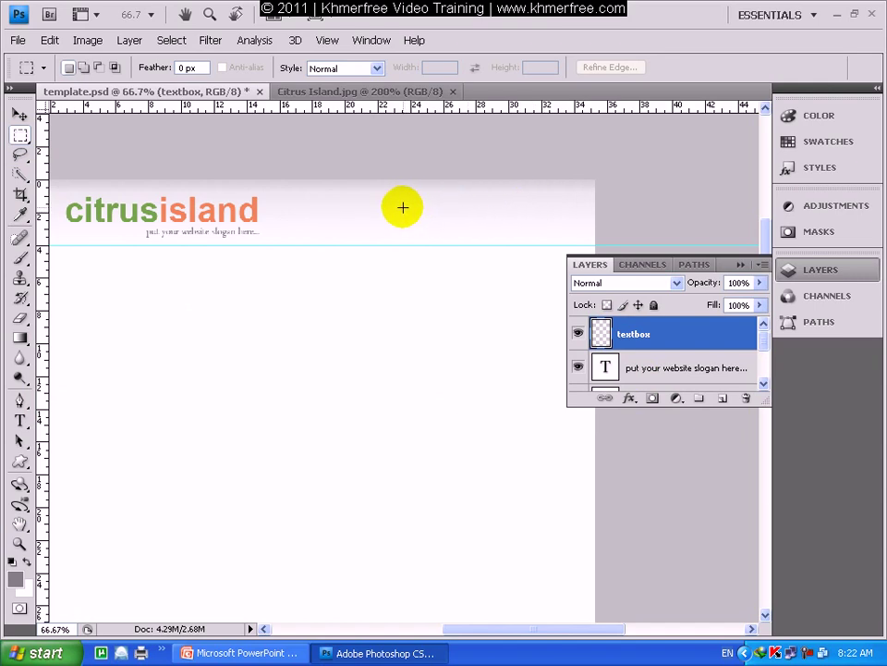
pyautogui.moveTo(434, 222); pyautogui.dragTo(492, 216)
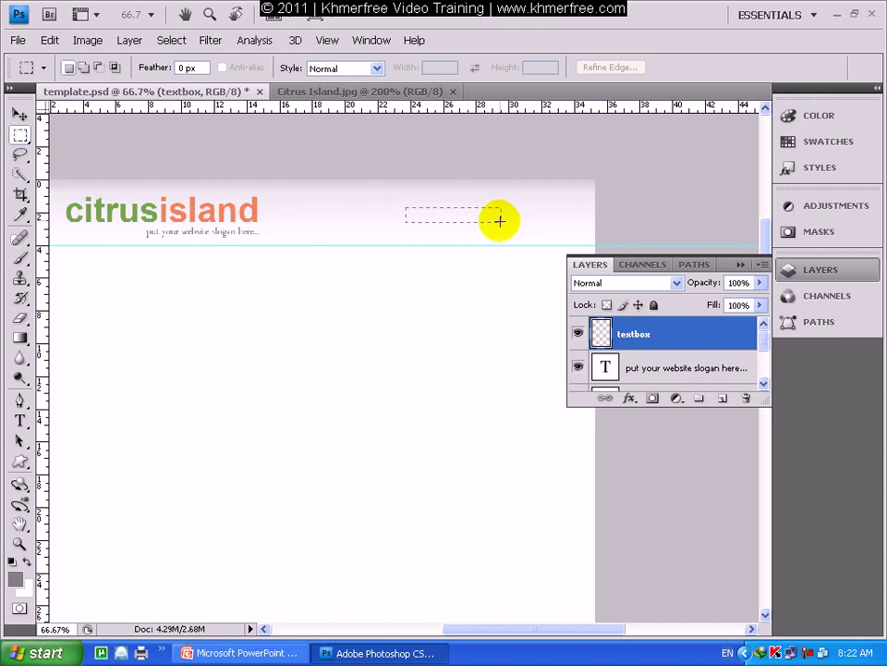
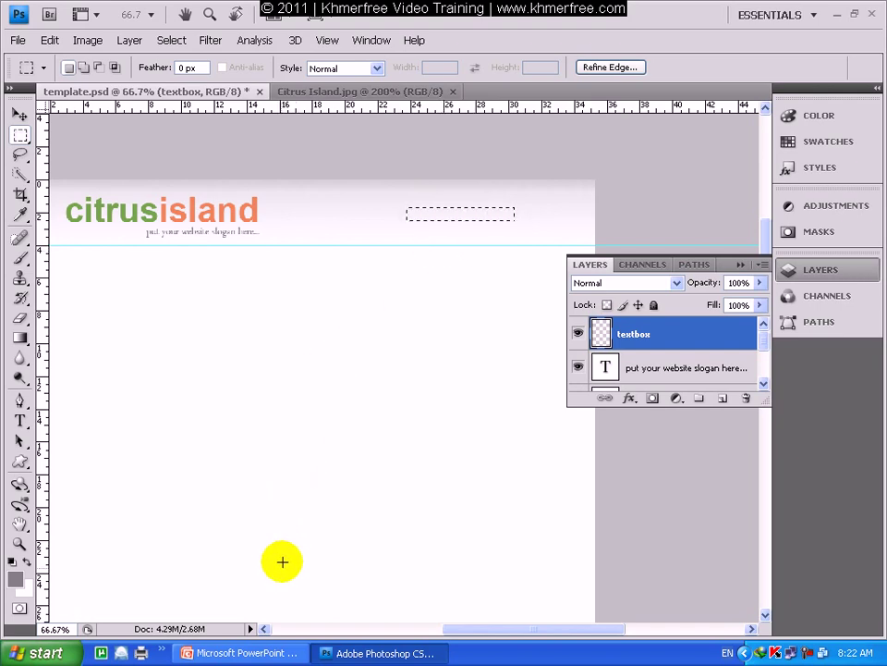
pyautogui.click(390, 94)
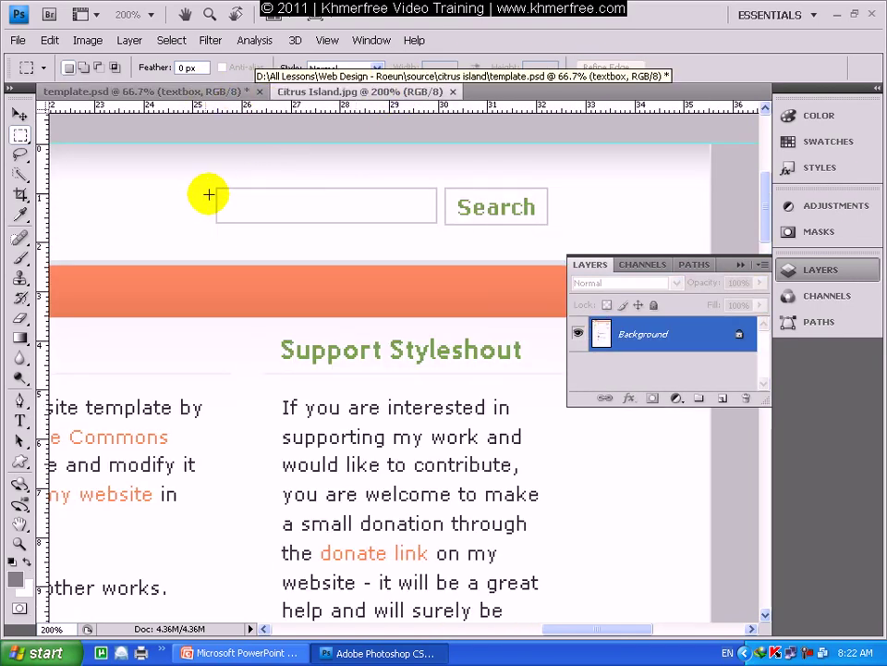
pyautogui.click(168, 95)
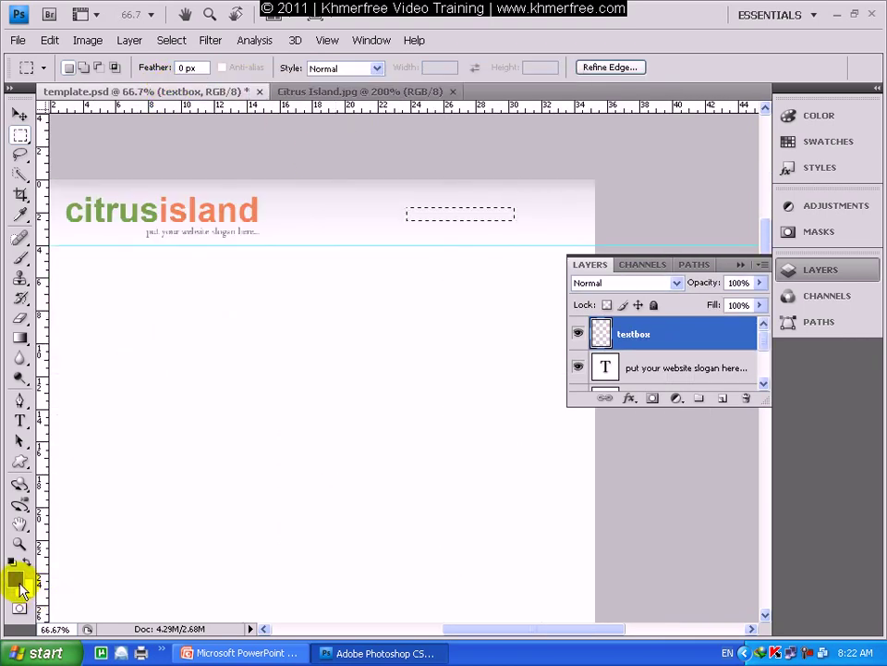
# Step: Fill the rectangular selection on the textbox layer with white (ffffff) using the Paint Bucket
pyautogui.click(16, 582)
pyautogui.moveTo(386, 273); pyautogui.dragTo(375, 241)
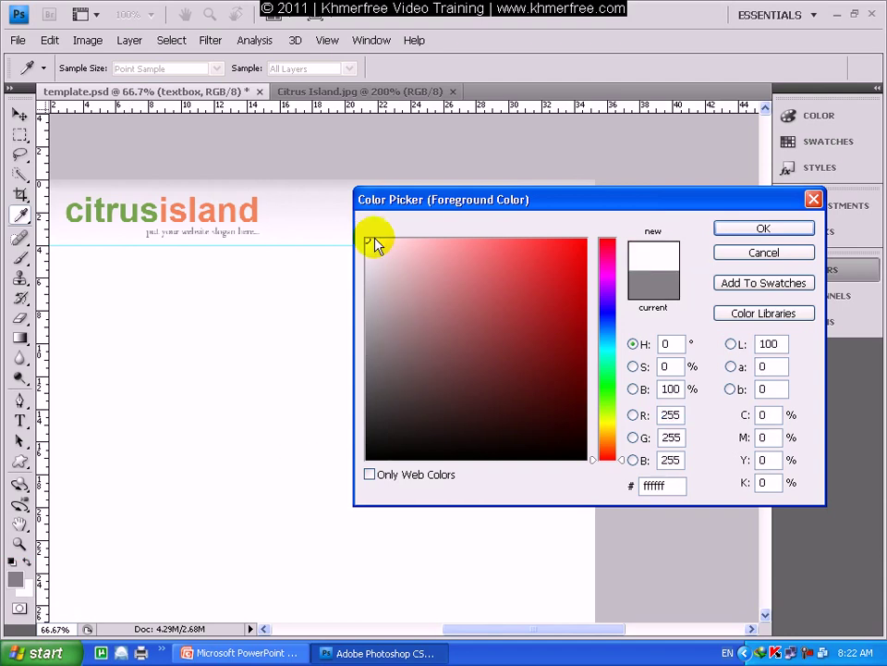
pyautogui.click(767, 230)
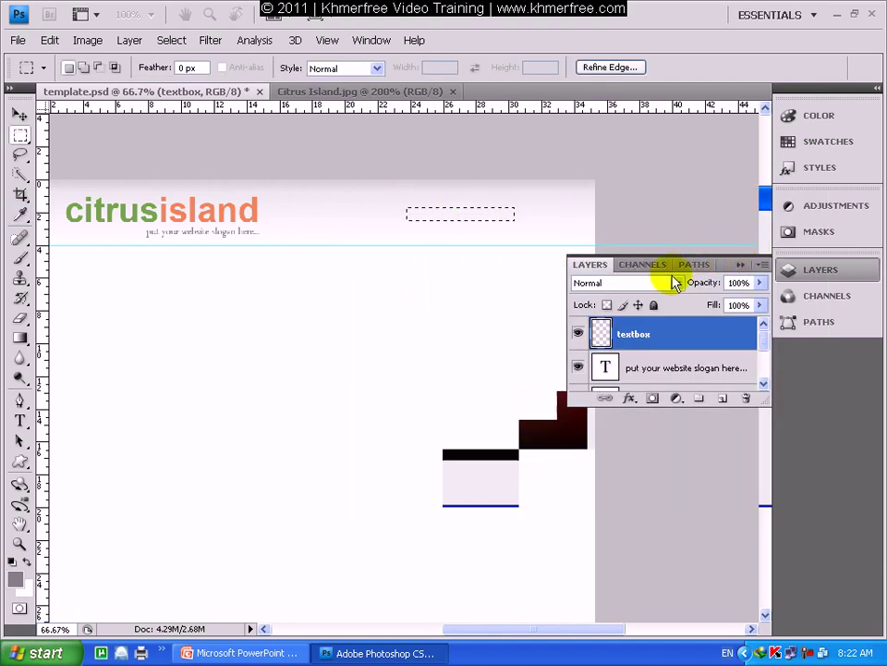
pyautogui.click(22, 340)
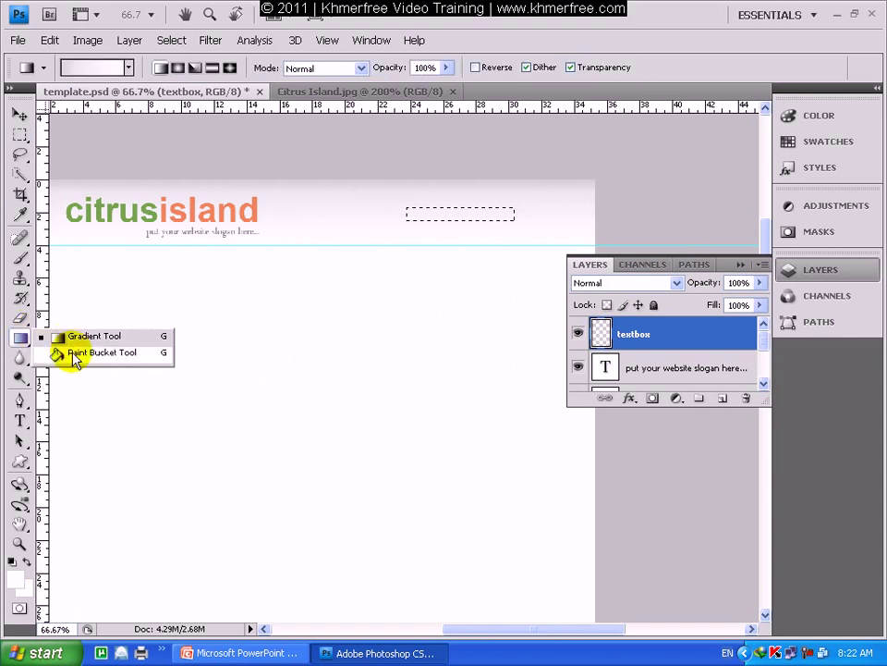
pyautogui.click(74, 358)
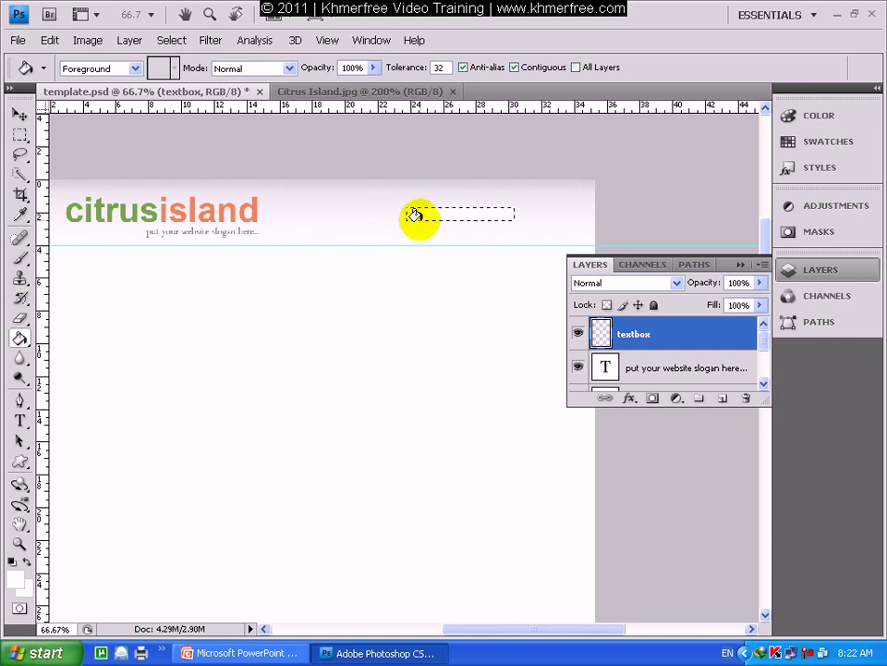
# Step: Try light red (ff7373) as the search field's fill and return it to white (ffffff)
pyautogui.click(19, 579)
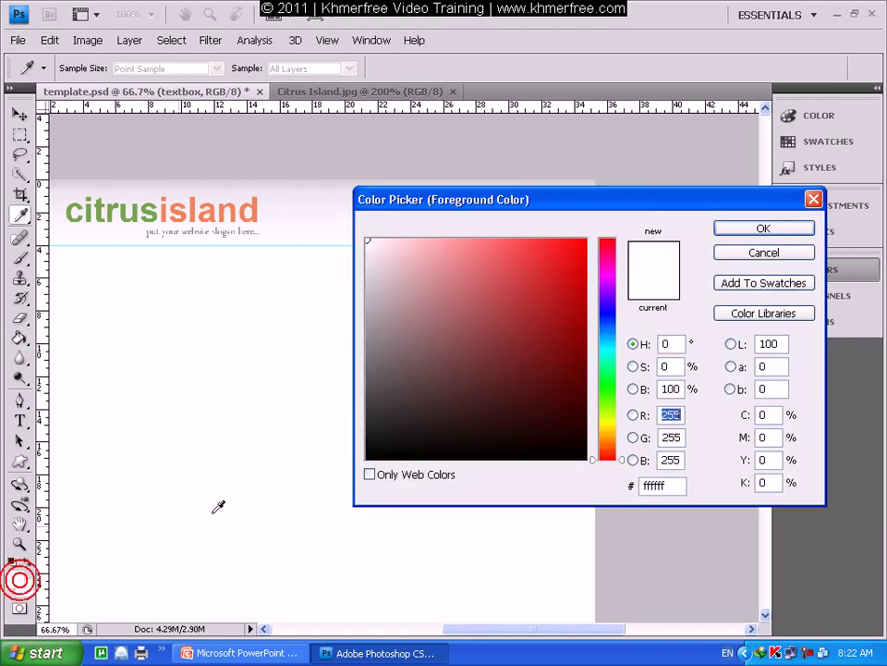
pyautogui.click(486, 238)
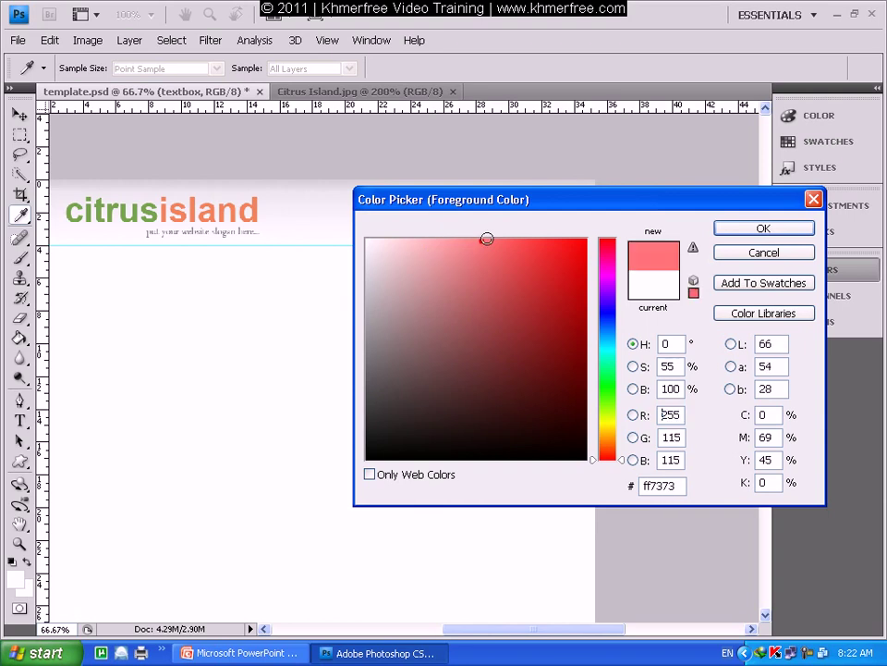
pyautogui.click(795, 230)
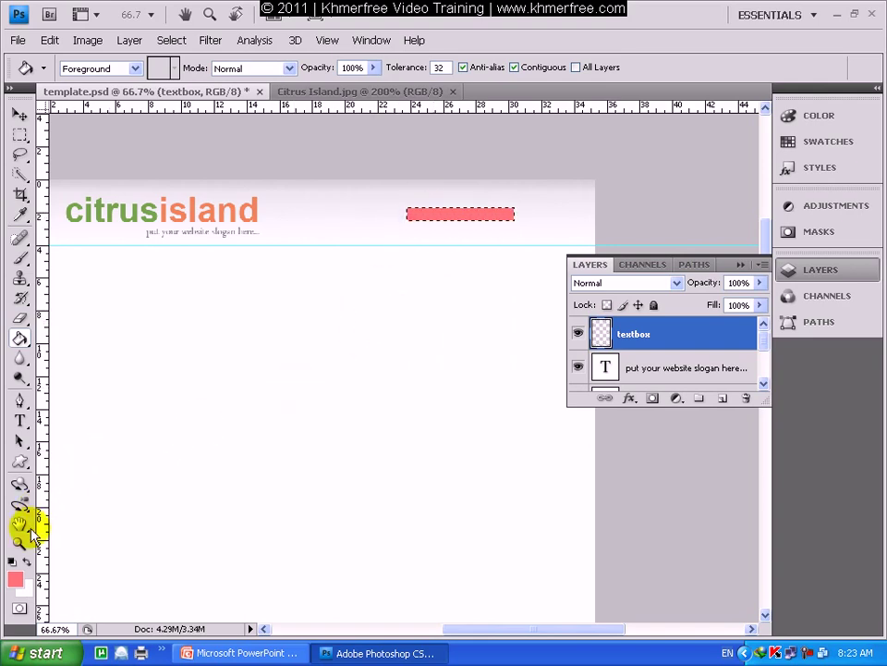
pyautogui.click(14, 579)
pyautogui.click(369, 243)
pyautogui.click(355, 232)
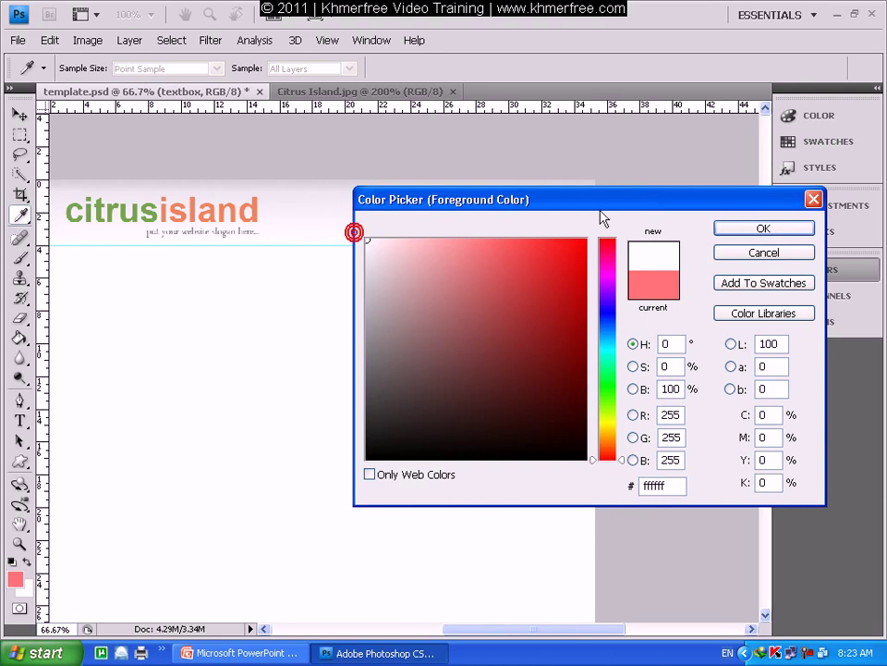
pyautogui.click(785, 230)
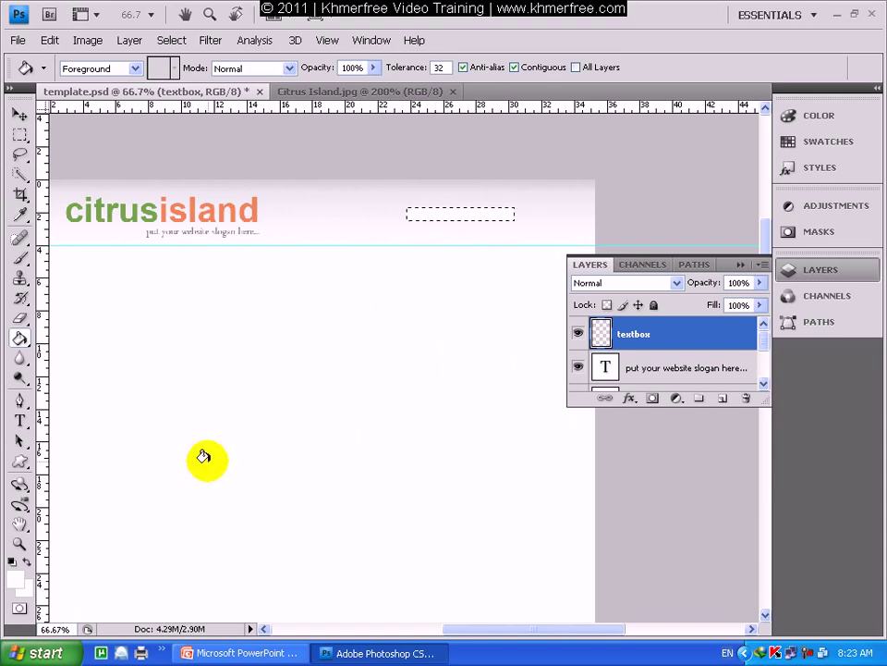
# Step: Add a Stroke layer style to the search field on the textbox layer and compare it with the preview off and on
pyautogui.click(21, 543)
pyautogui.click(78, 68)
pyautogui.click(499, 206)
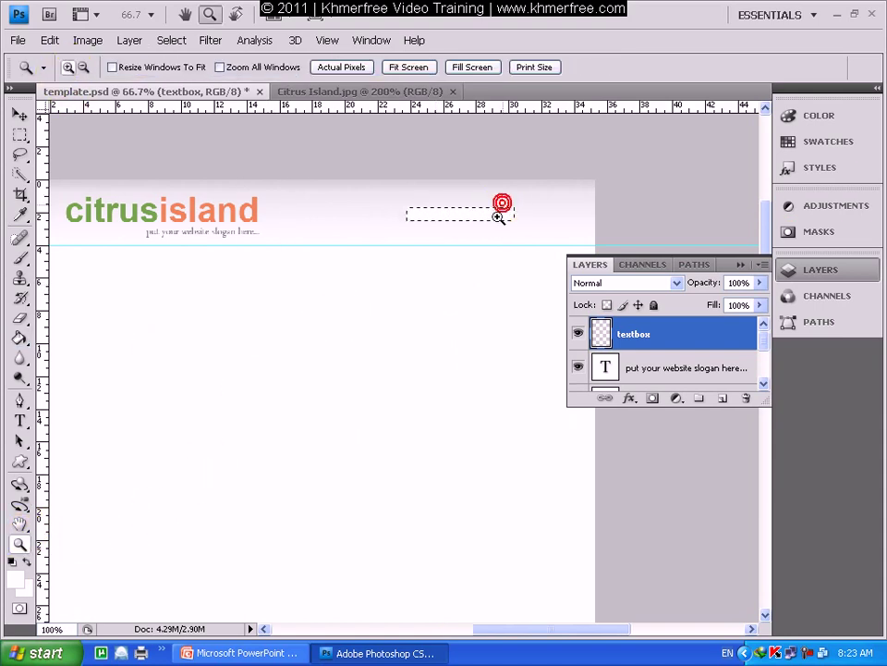
pyautogui.click(459, 228)
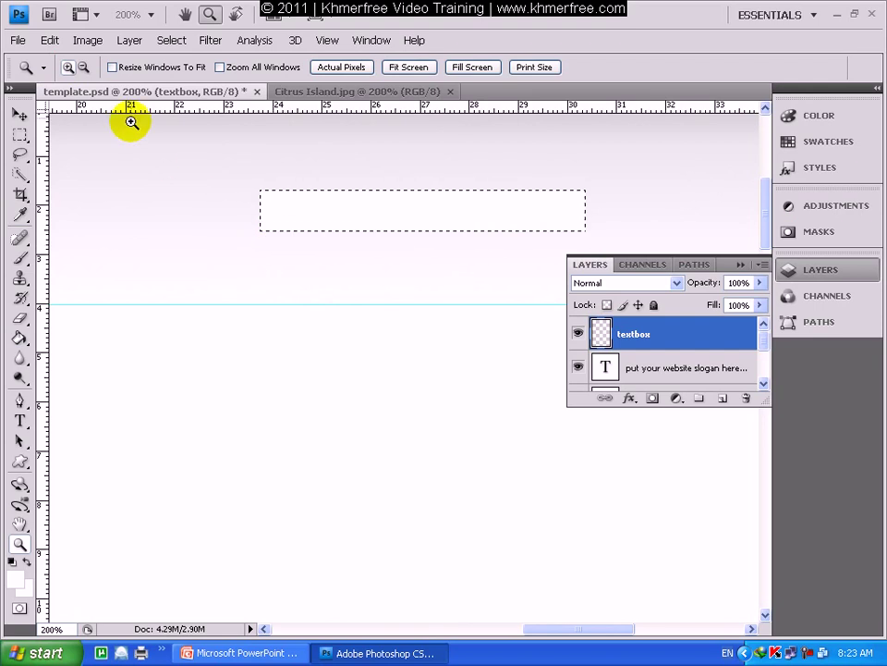
pyautogui.click(129, 40)
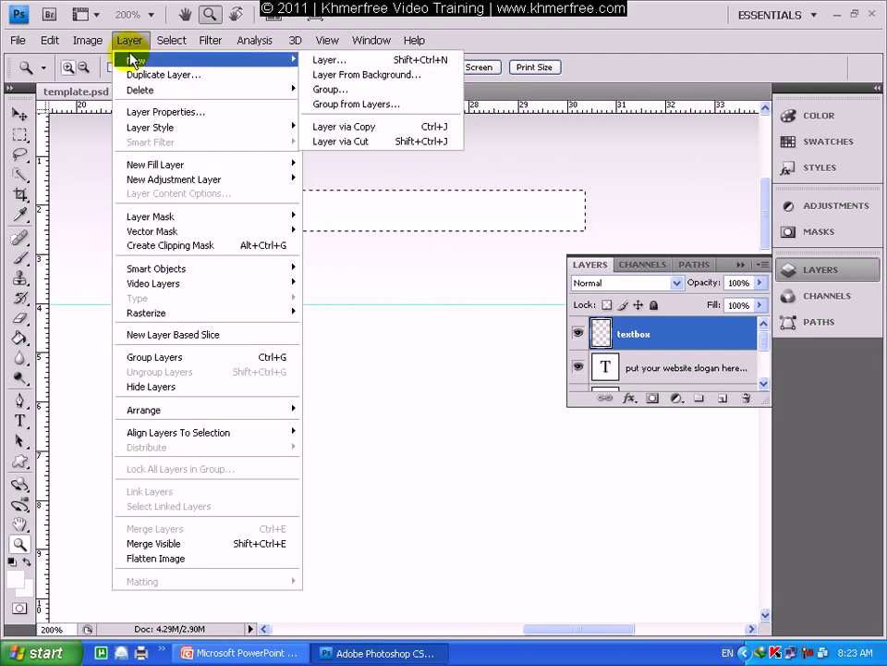
pyautogui.moveTo(160, 131)
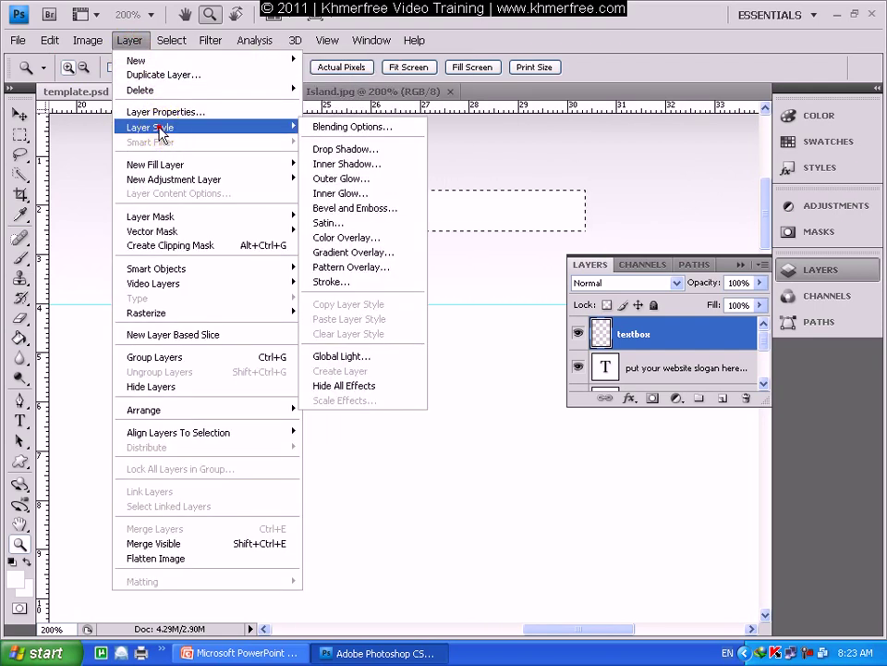
pyautogui.click(355, 282)
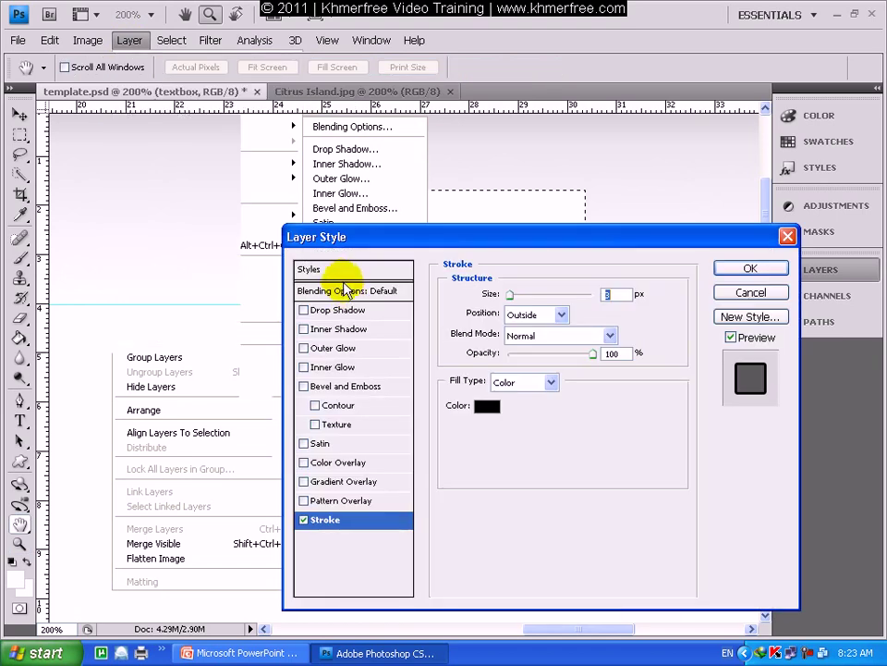
pyautogui.moveTo(509, 239); pyautogui.dragTo(430, 275)
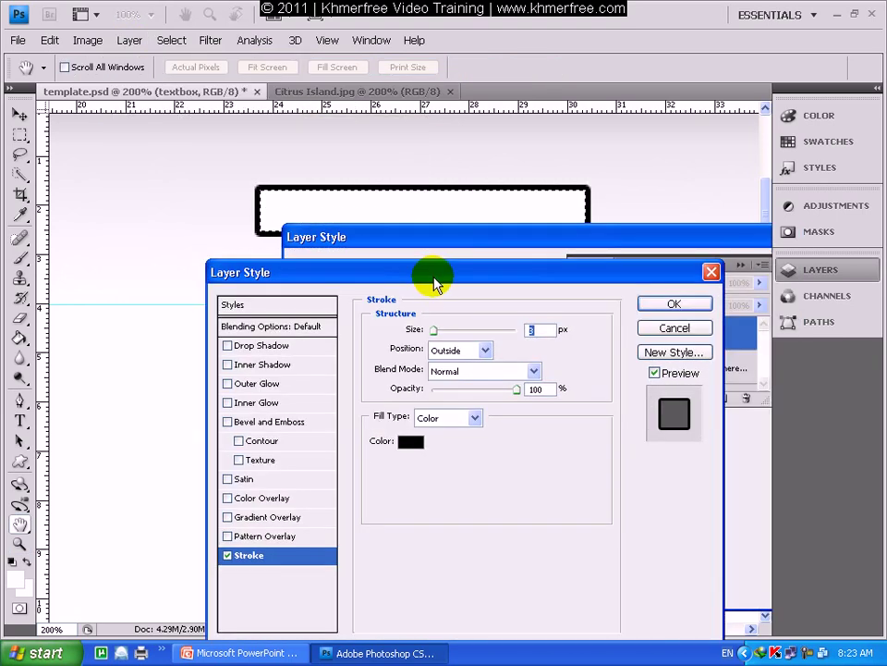
pyautogui.click(655, 373)
pyautogui.click(656, 374)
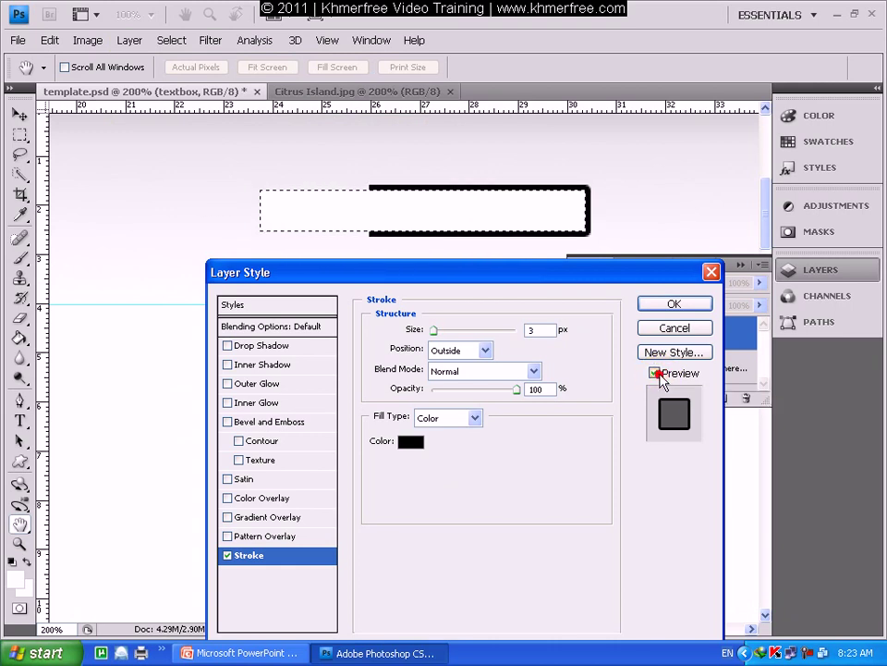
pyautogui.click(655, 374)
pyautogui.click(655, 373)
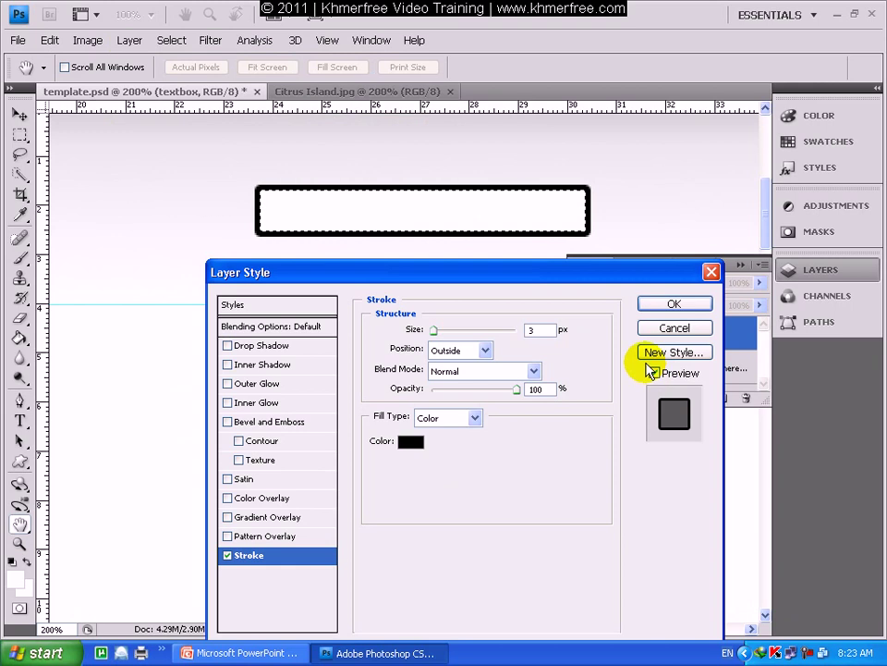
# Step: Set the search field's stroke to 1 px in light grey (cecece) and apply the layer style
pyautogui.click(529, 331)
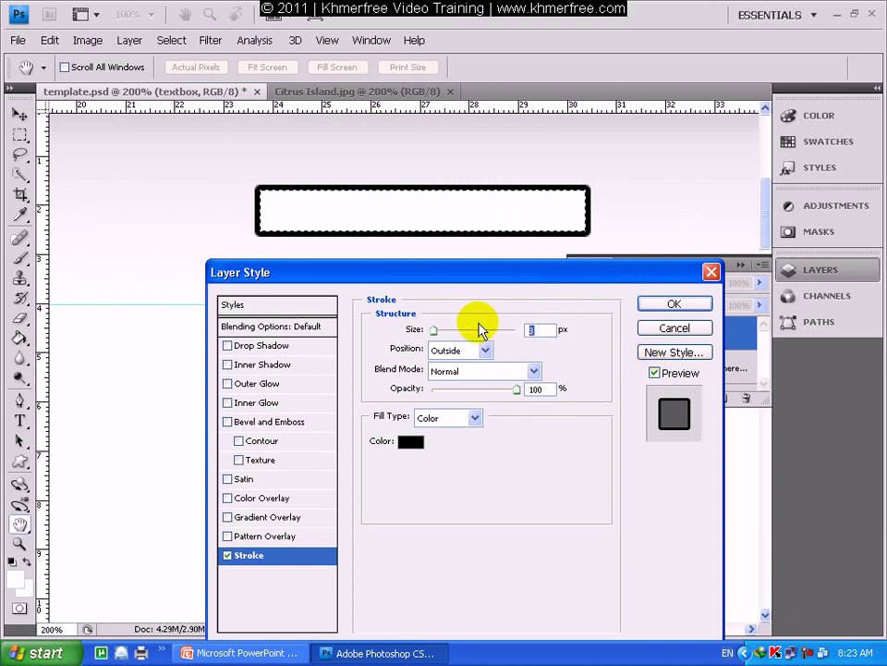
pyautogui.write('1')
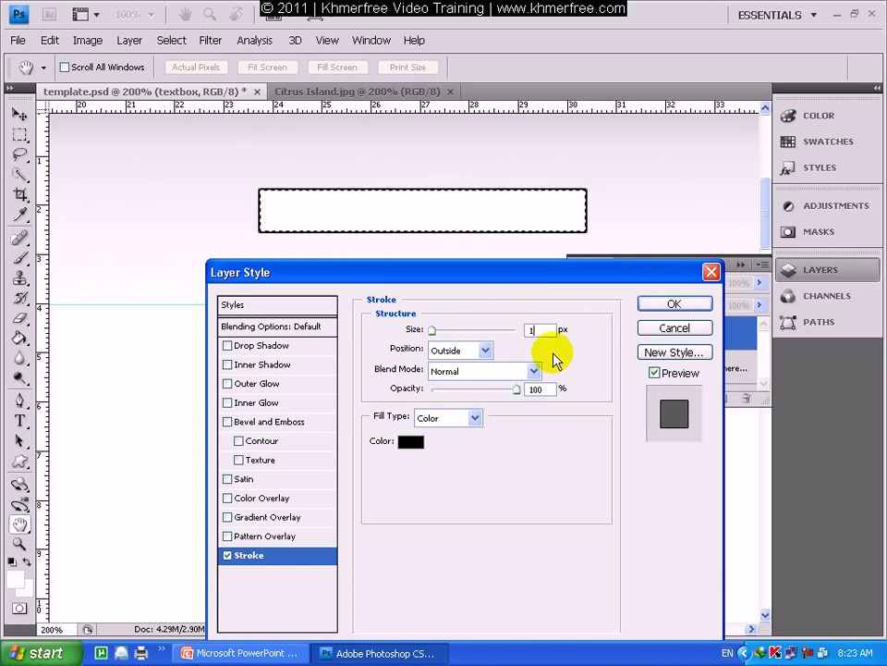
pyautogui.click(410, 443)
pyautogui.moveTo(487, 203); pyautogui.dragTo(539, 253)
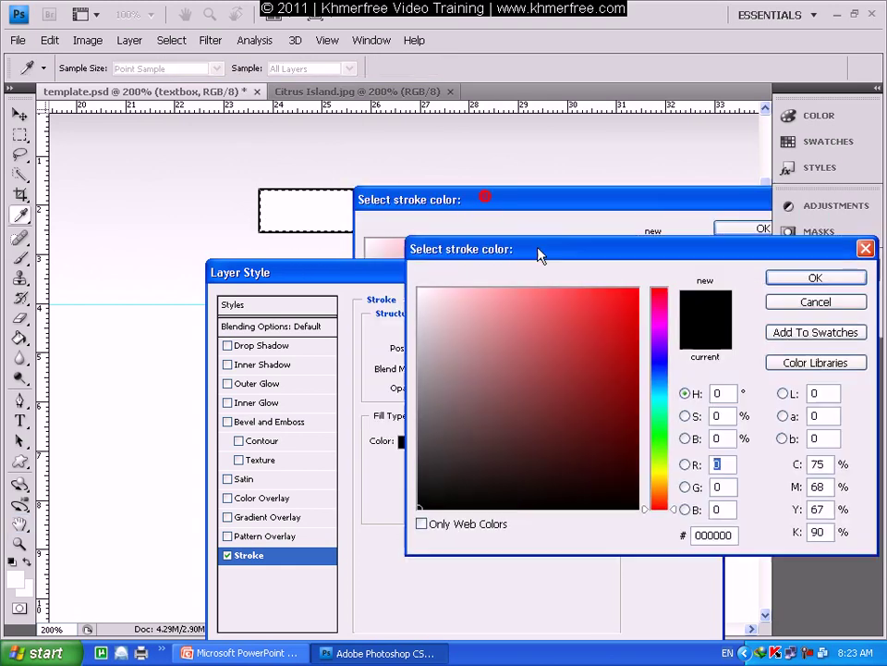
pyautogui.moveTo(428, 371); pyautogui.dragTo(417, 333)
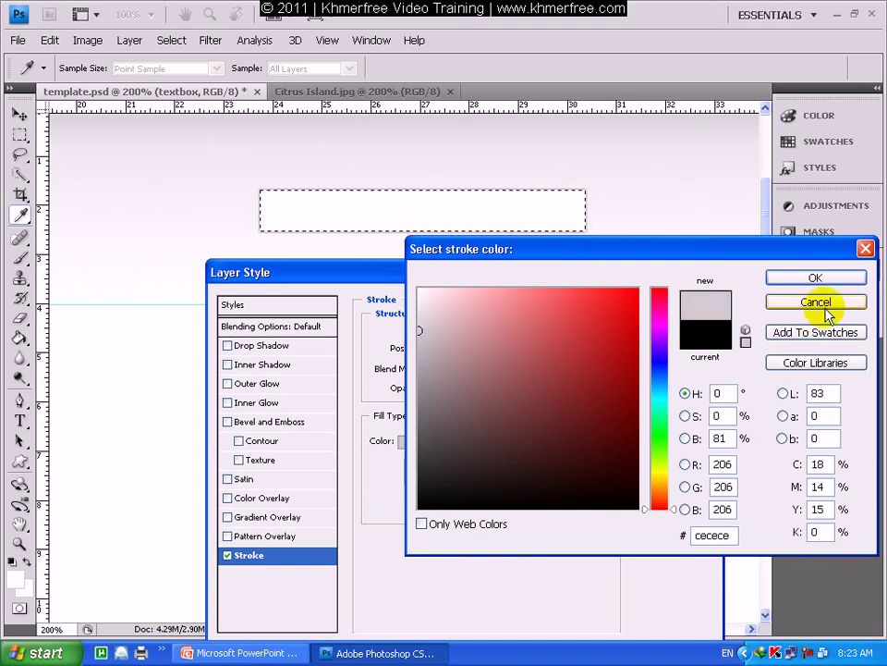
pyautogui.click(832, 279)
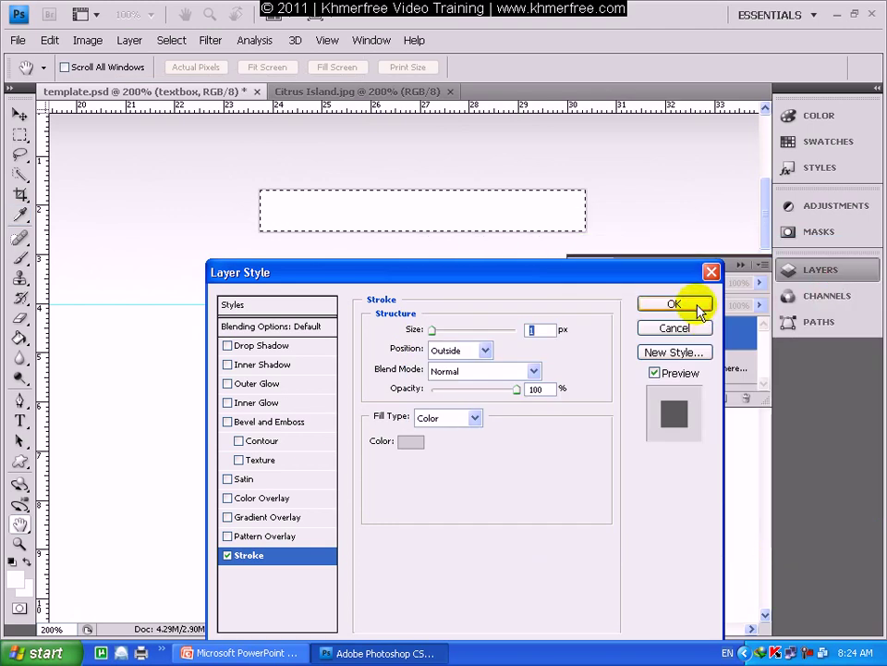
pyautogui.click(695, 305)
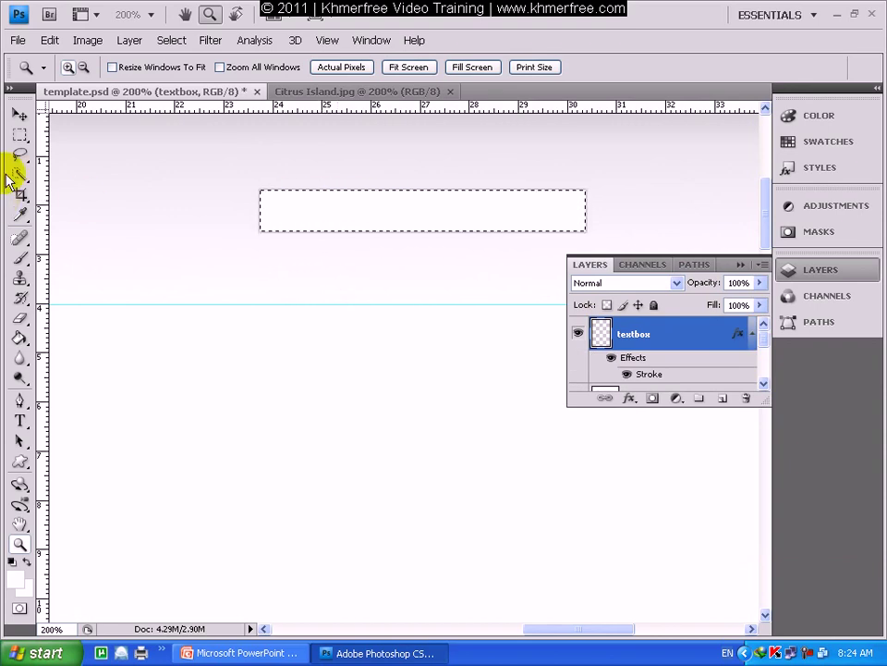
# Step: Deselect the rectangular selection around the search field
pyautogui.click(22, 135)
pyautogui.click(17, 139)
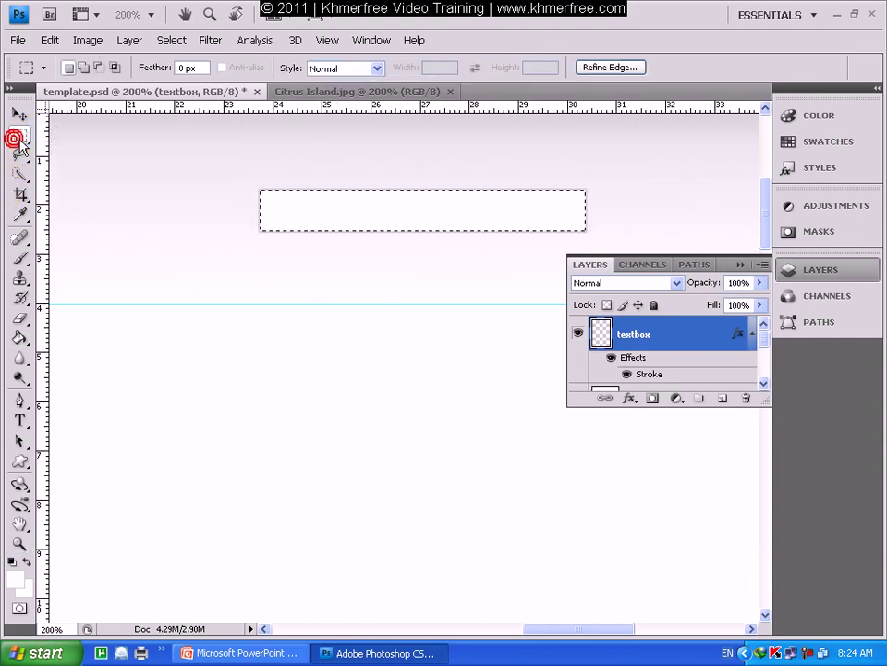
pyautogui.rightClick(287, 210)
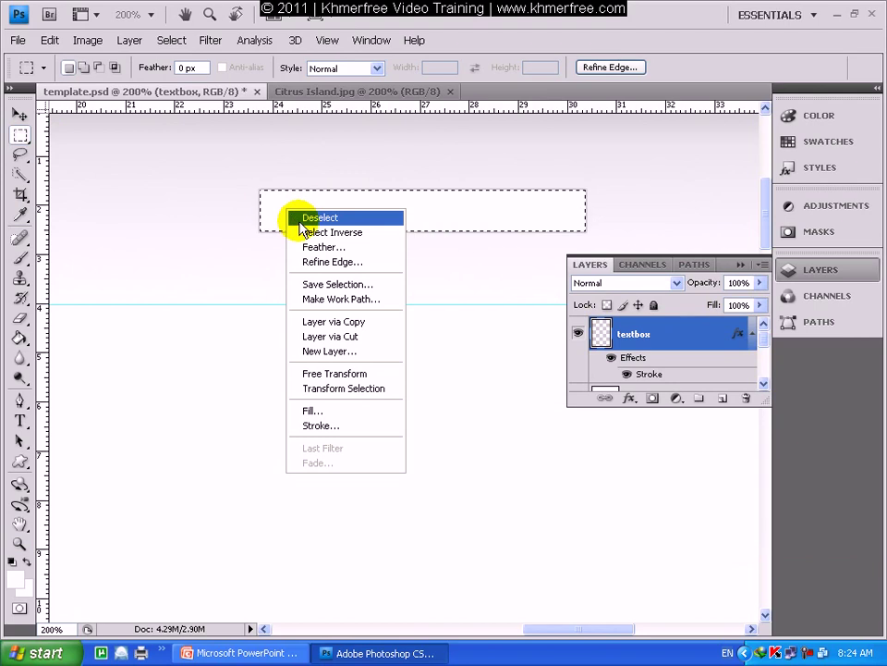
pyautogui.click(312, 218)
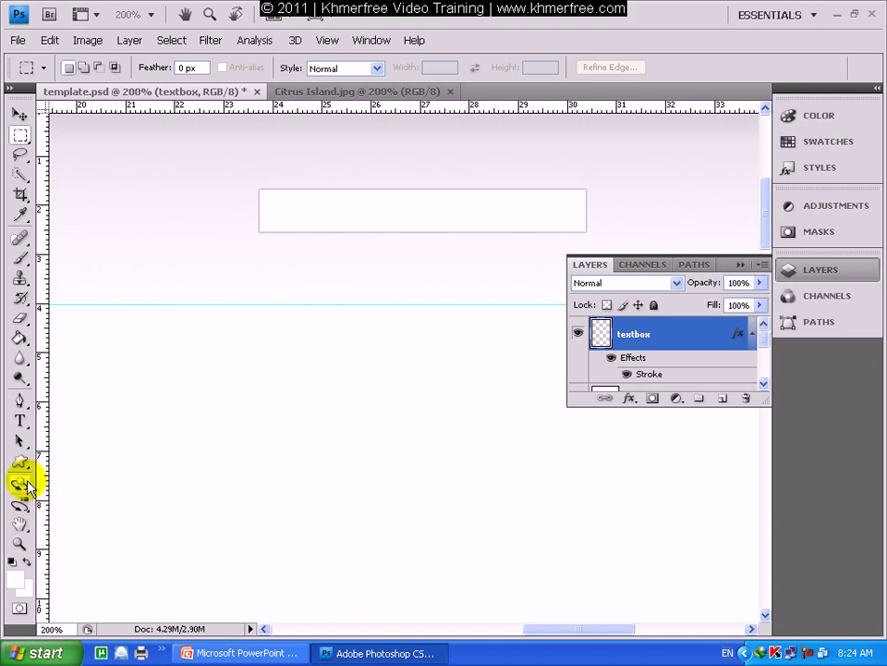
pyautogui.click(19, 543)
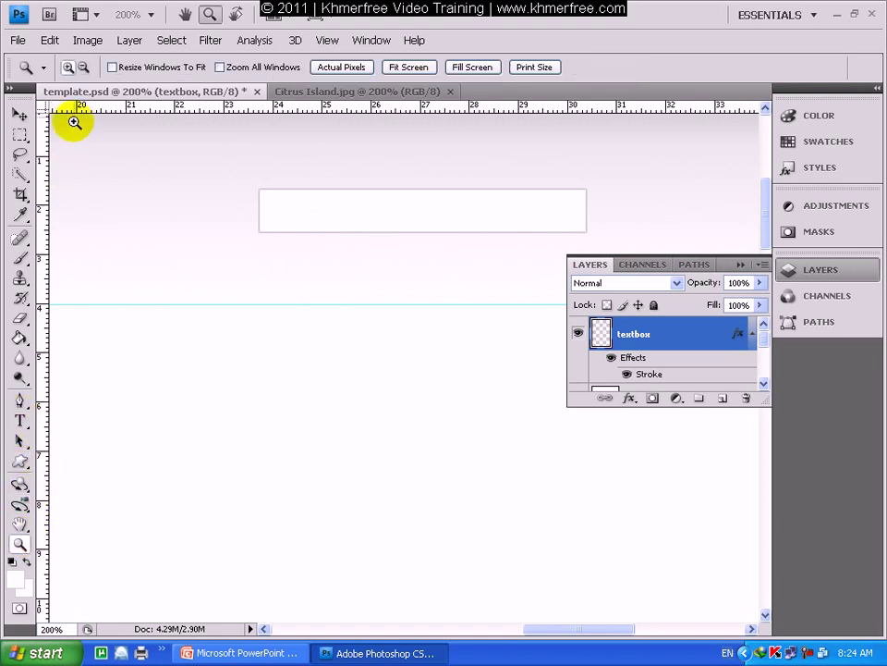
pyautogui.keyDown('alt'); pyautogui.click(488, 191); pyautogui.keyUp('alt')
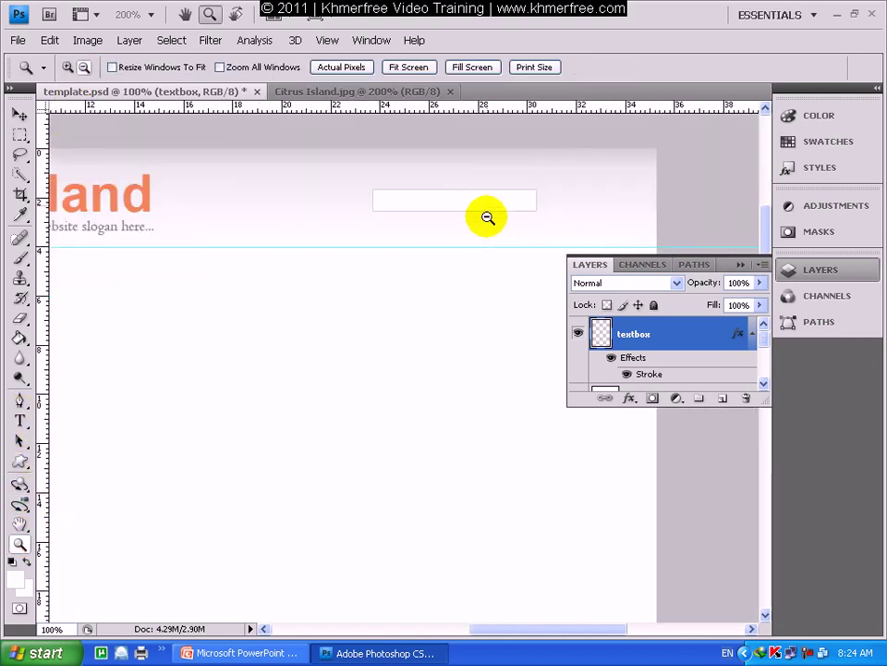
pyautogui.keyDown('alt'); pyautogui.click(486, 225); pyautogui.keyUp('alt')
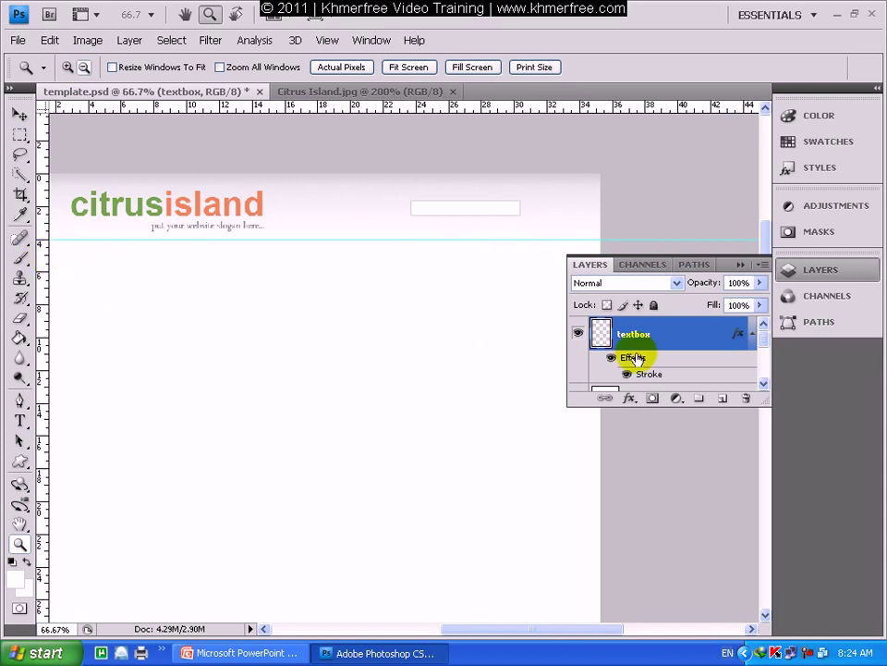
# Step: Collapse the textbox layer's effects and add a new layer named button directly above it
pyautogui.click(753, 335)
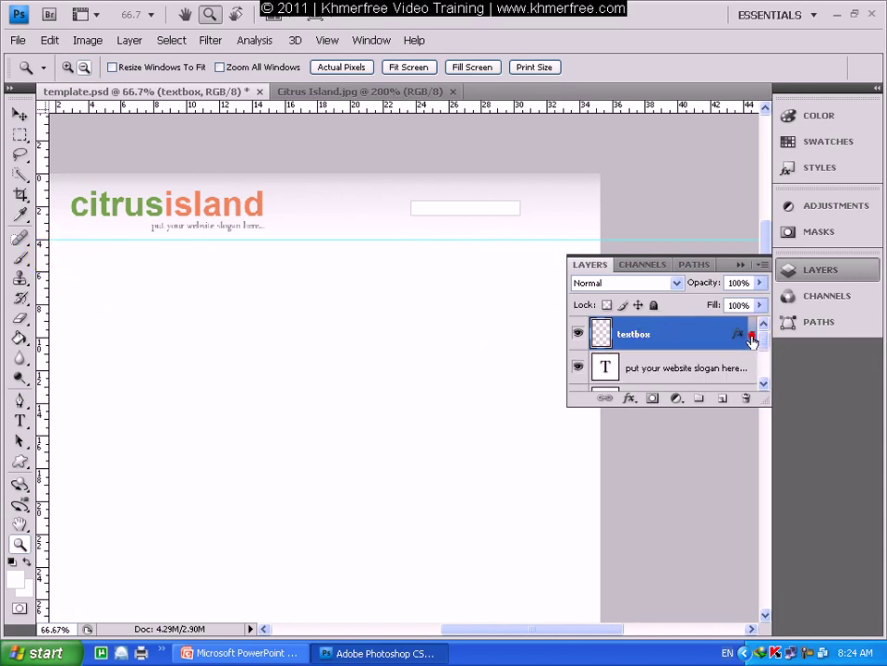
pyautogui.click(722, 400)
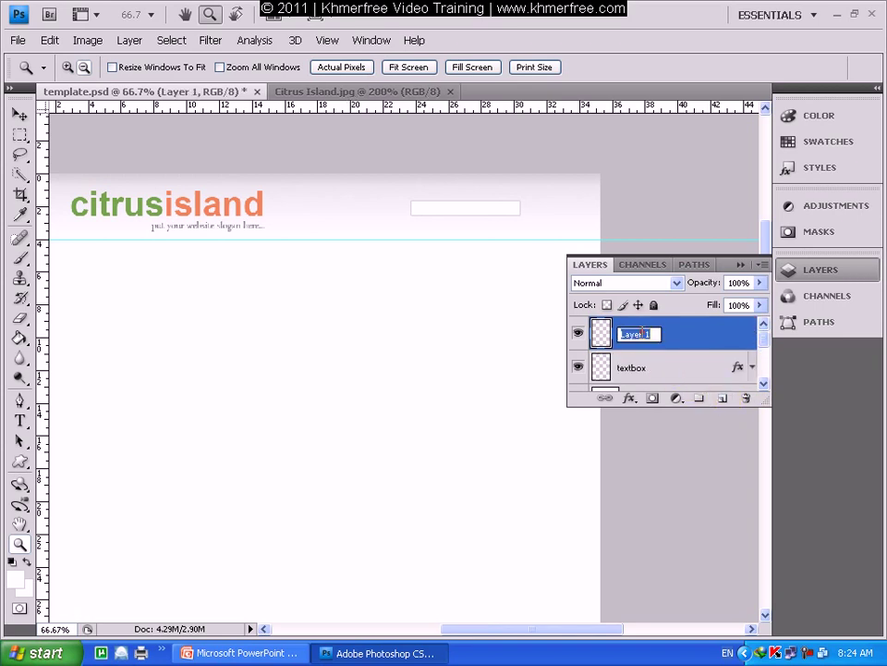
pyautogui.write('button')
pyautogui.press('Return')
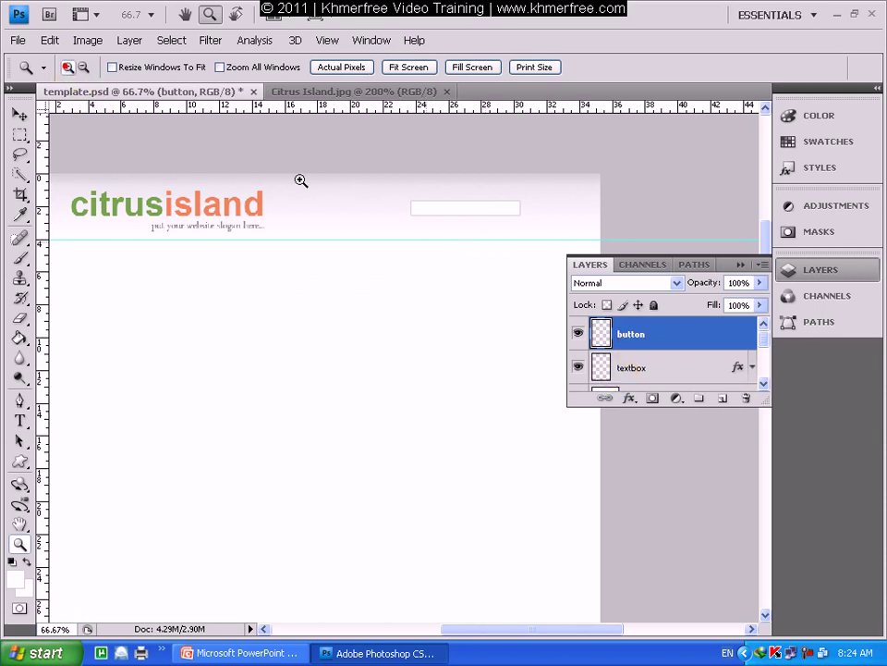
# Step: Select a rectangle just right of the search field, matching its height and about 2.5 ruler units wide
pyautogui.click(499, 211)
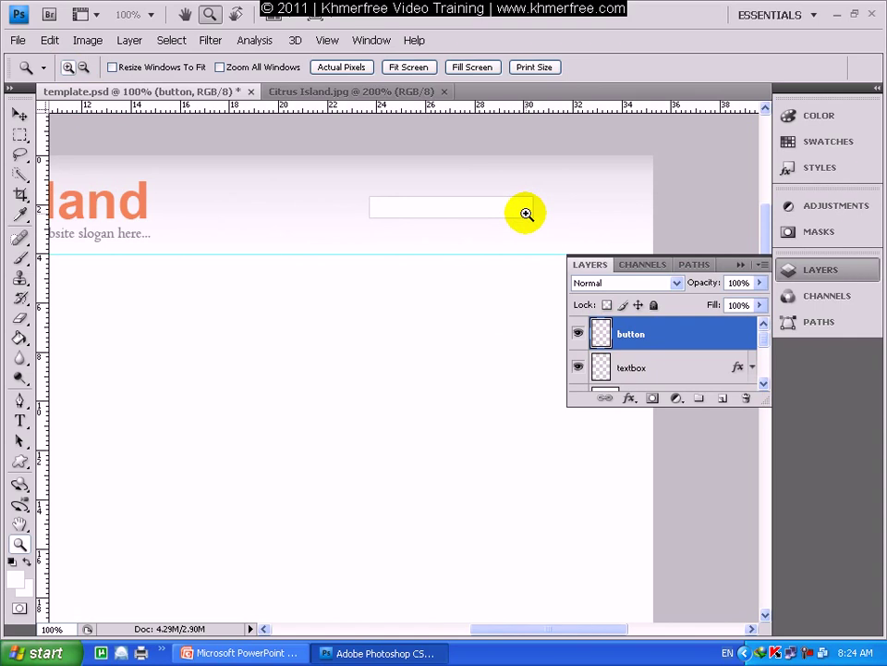
pyautogui.click(498, 211)
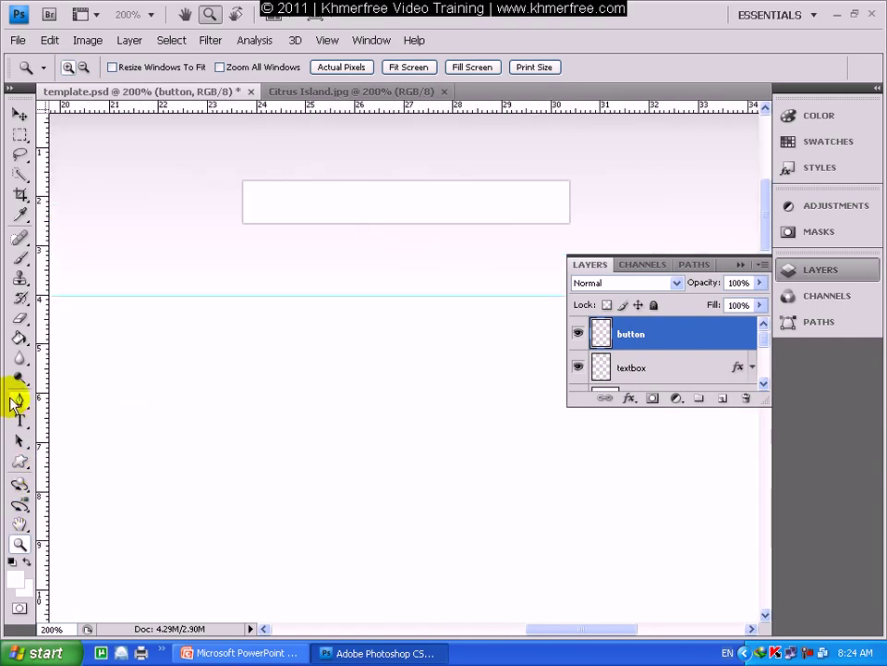
pyautogui.click(20, 135)
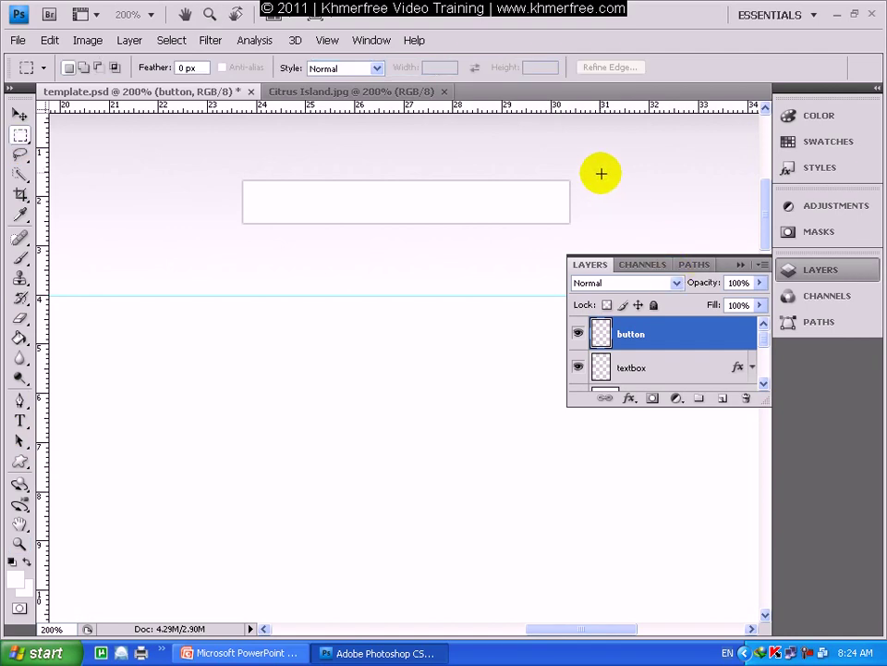
pyautogui.moveTo(579, 181); pyautogui.dragTo(684, 225)
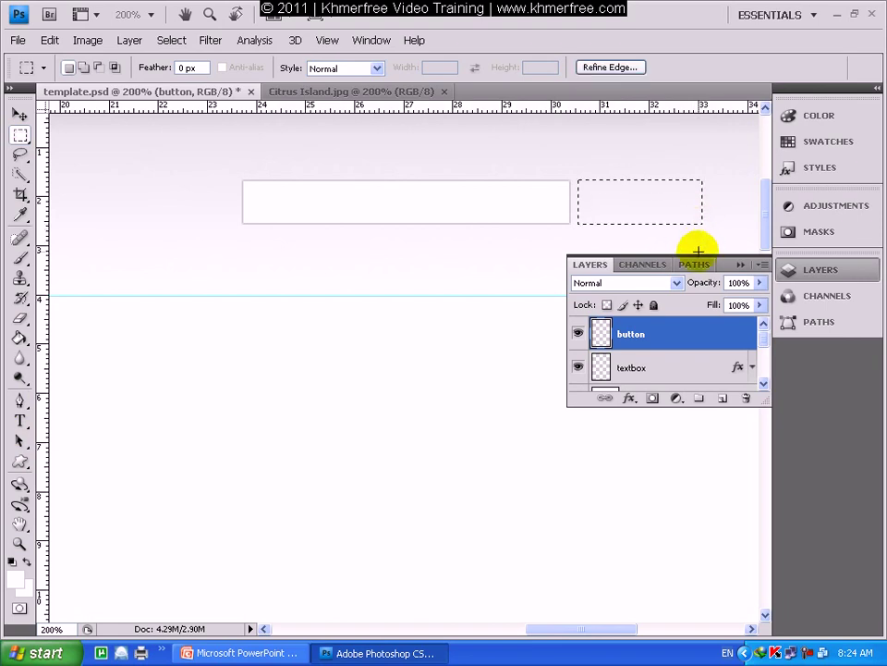
# Step: Check the Search button in Citrus Island.jpg and fill the selection on template.psd's button layer with white using the Paint Bucket
pyautogui.click(319, 96)
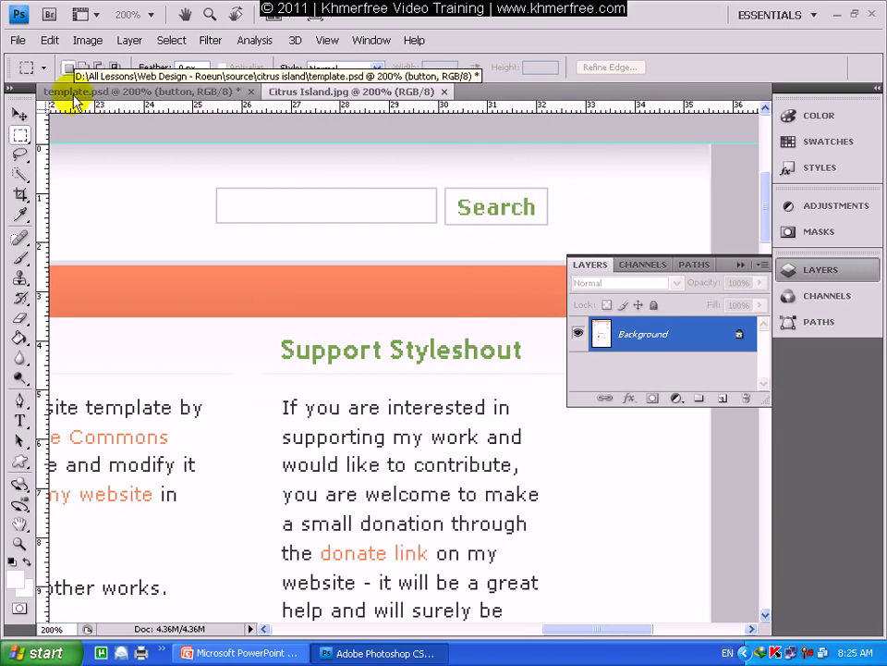
pyautogui.click(111, 93)
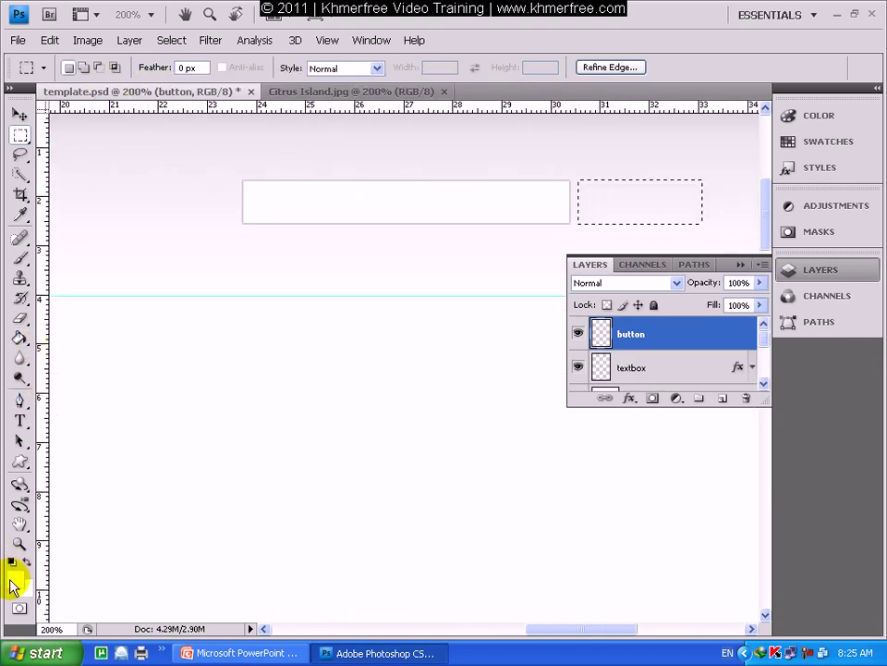
pyautogui.click(19, 338)
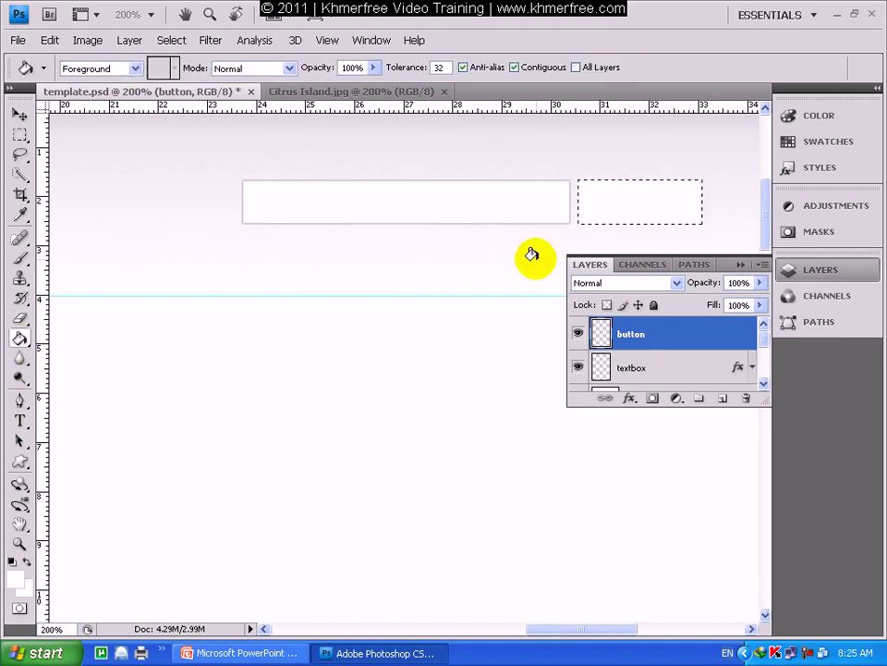
# Step: Add a Stroke layer style to the button layer with a size of 1 px
pyautogui.click(142, 41)
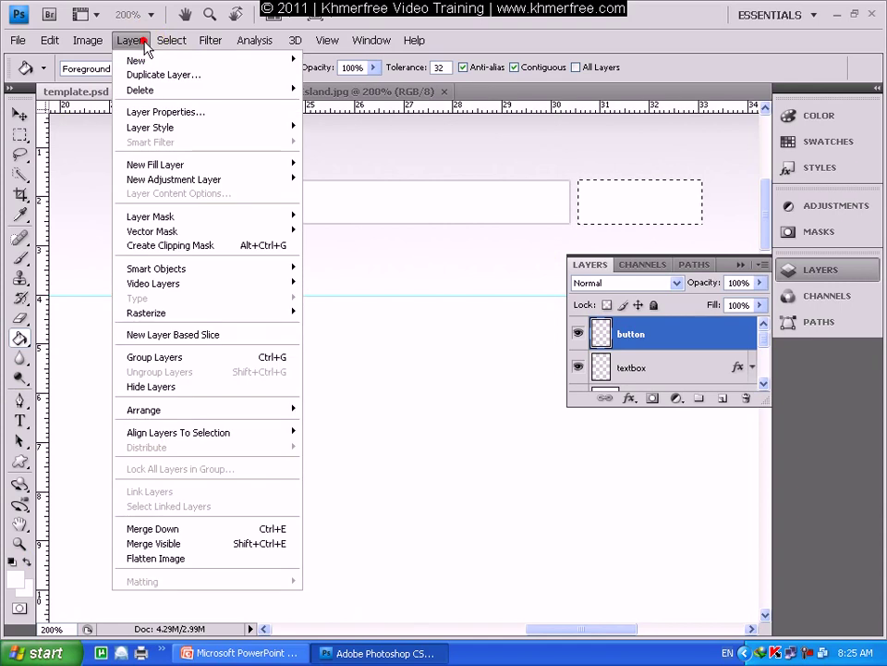
pyautogui.click(151, 128)
pyautogui.click(268, 134)
pyautogui.click(259, 127)
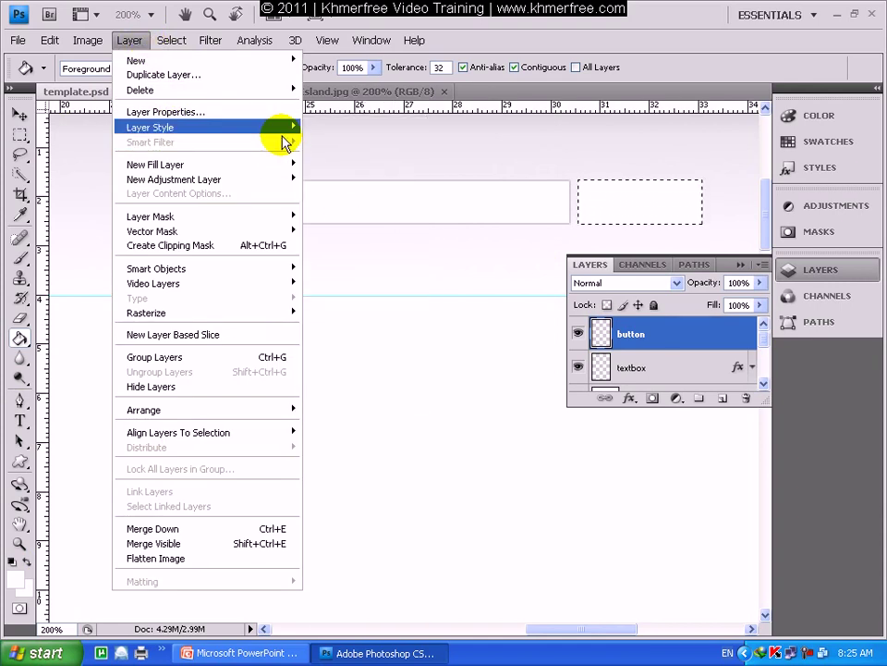
pyautogui.moveTo(290, 127)
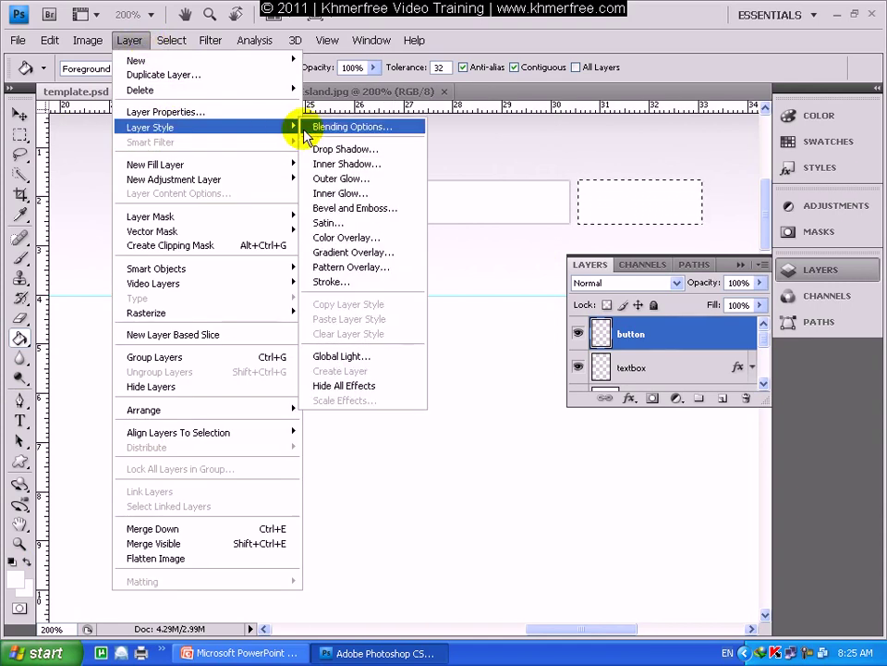
pyautogui.click(336, 283)
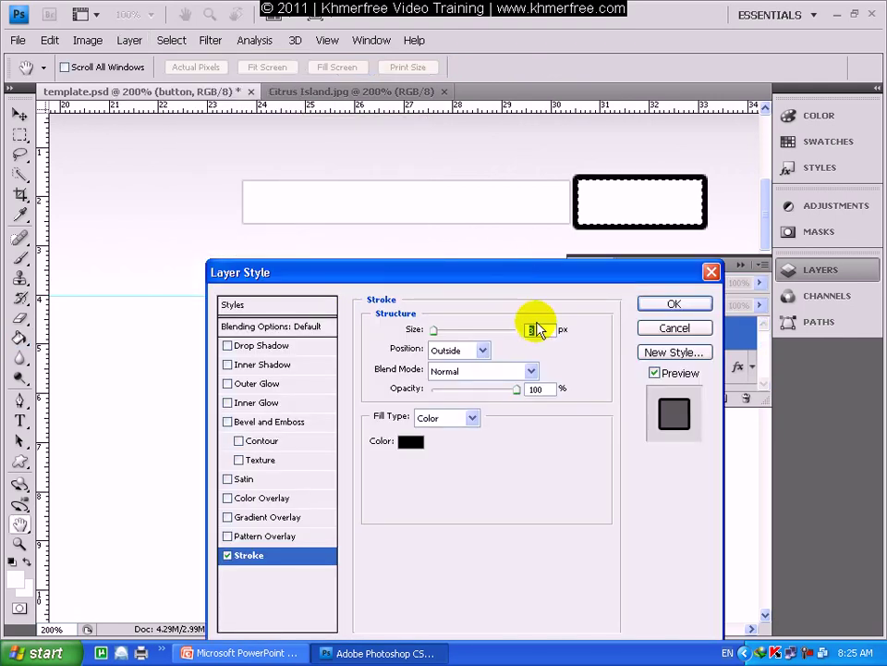
pyautogui.write('1')
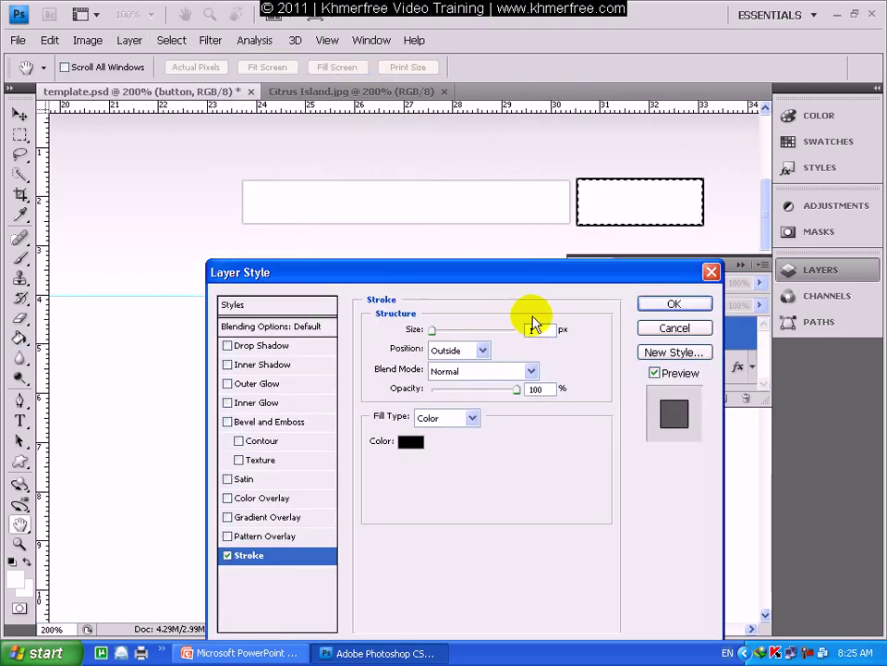
# Step: Set the button's stroke color to light grey cecece by sampling the search field's border, and apply the layer style
pyautogui.click(411, 441)
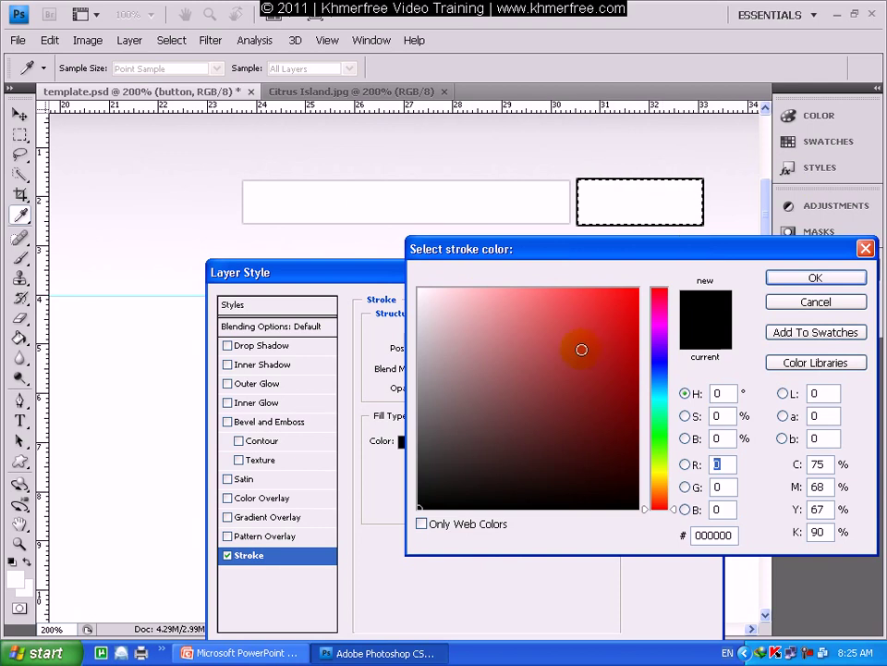
pyautogui.moveTo(586, 262); pyautogui.dragTo(502, 274)
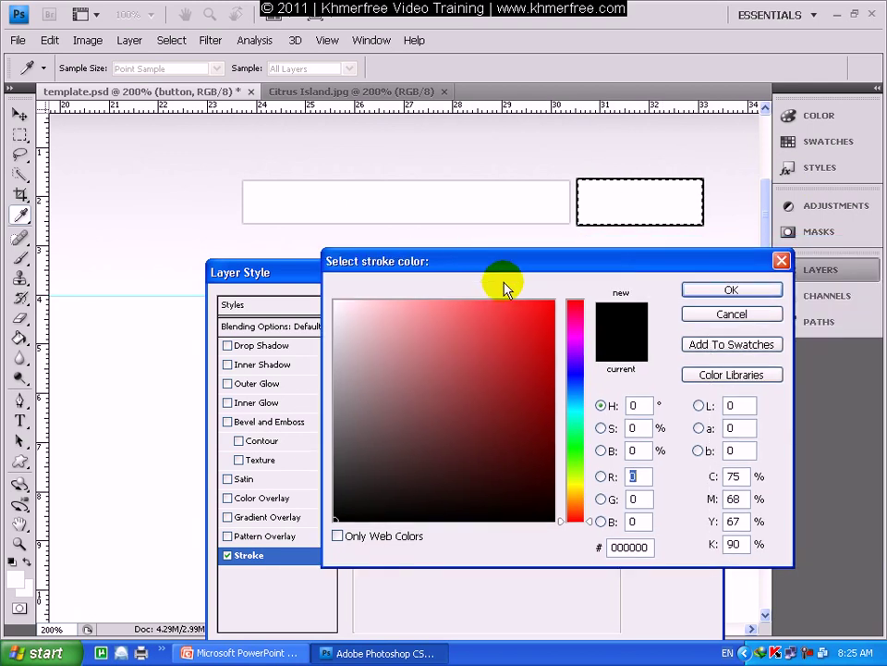
pyautogui.click(453, 223)
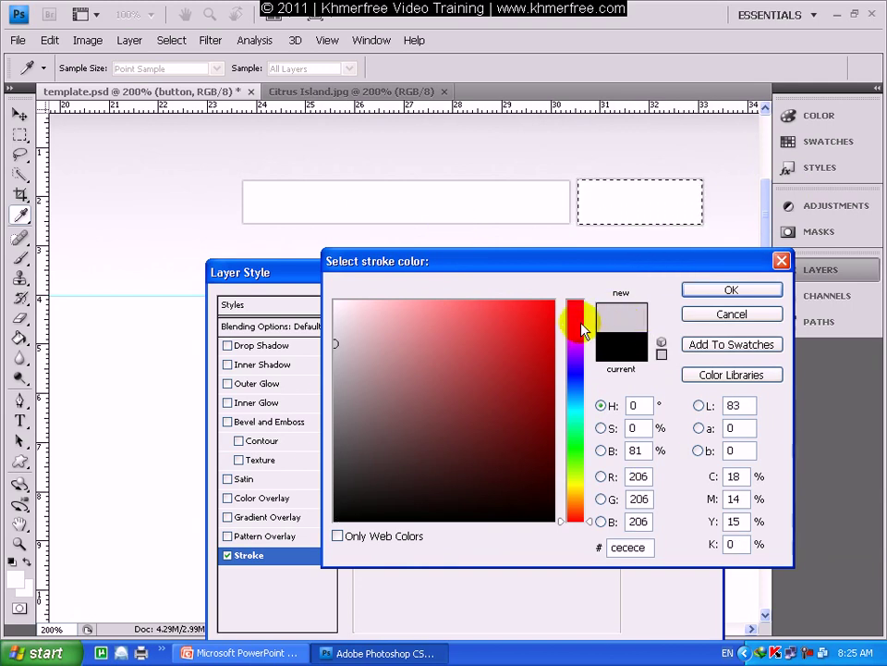
pyautogui.click(605, 200)
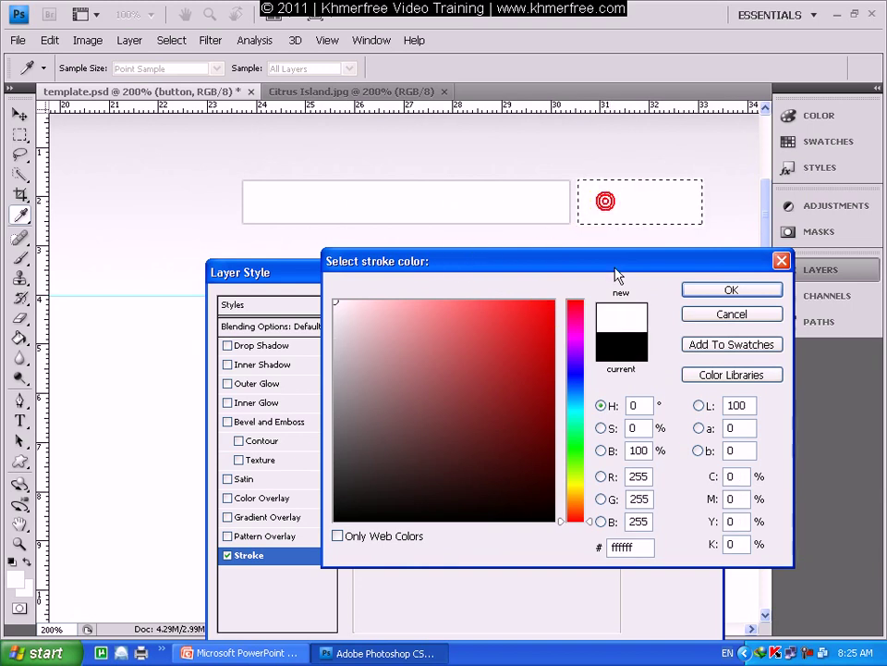
pyautogui.click(570, 218)
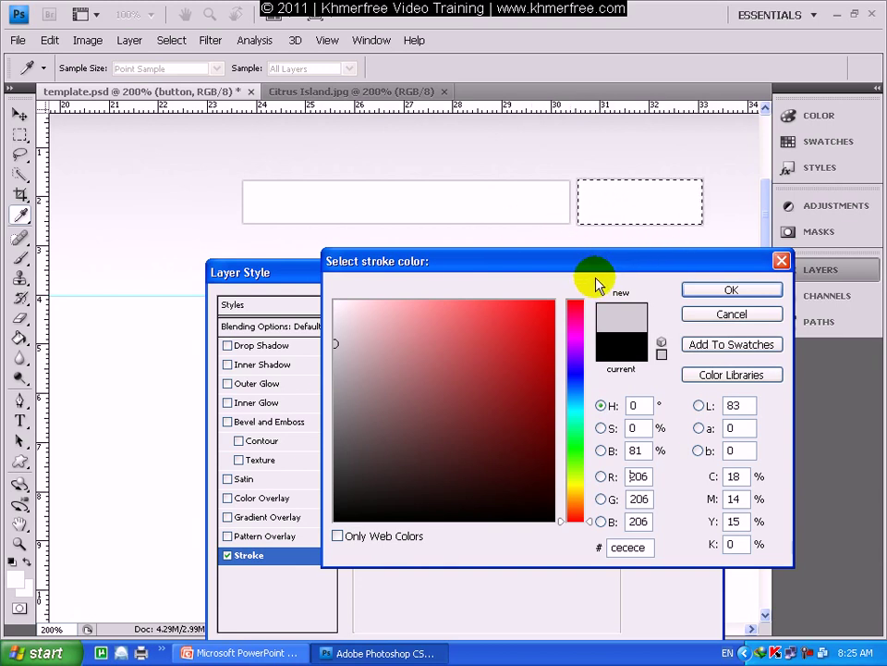
pyautogui.click(730, 290)
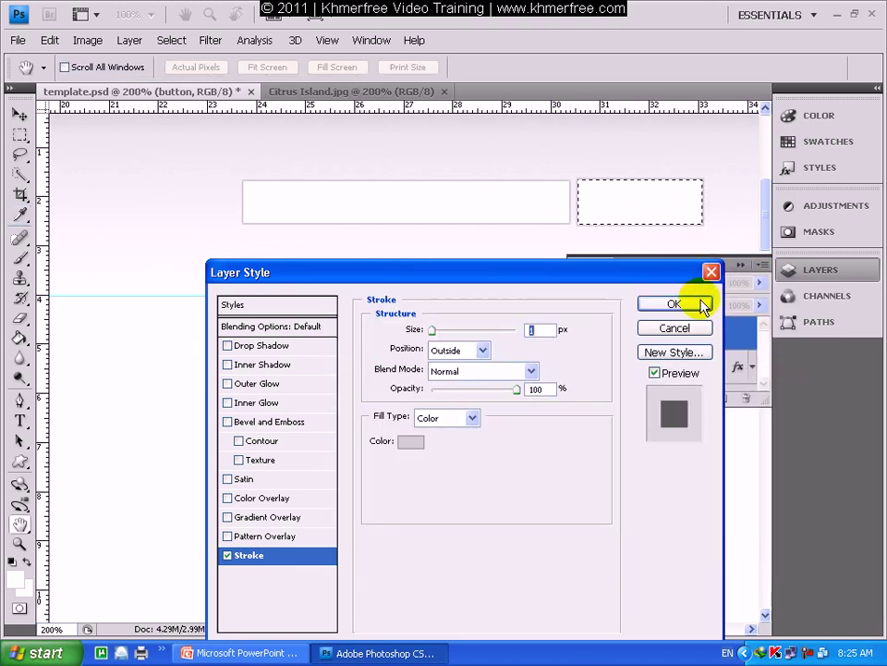
pyautogui.click(687, 305)
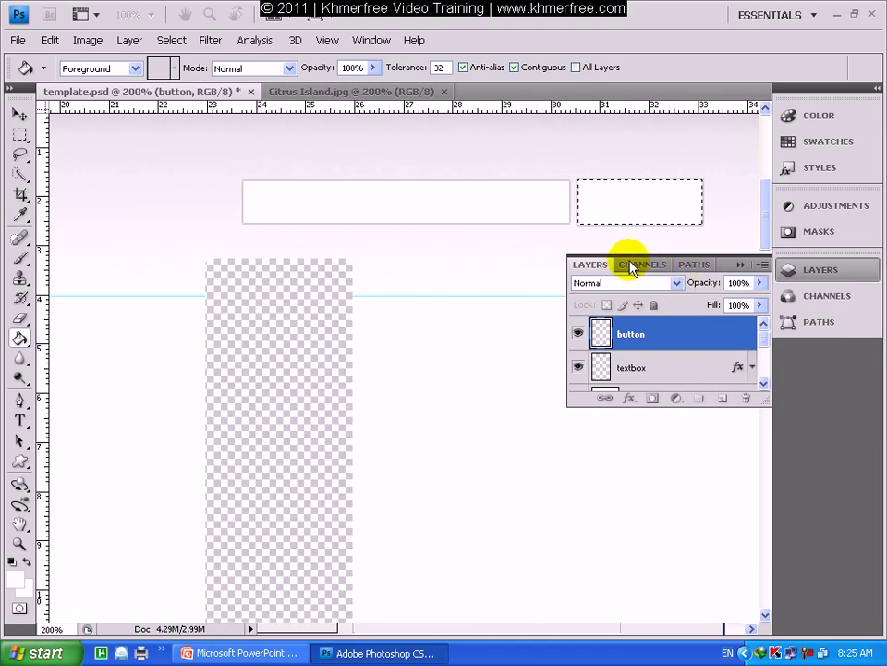
# Step: Deselect the rectangular selection around the button and collapse the button layer's effects
pyautogui.click(20, 136)
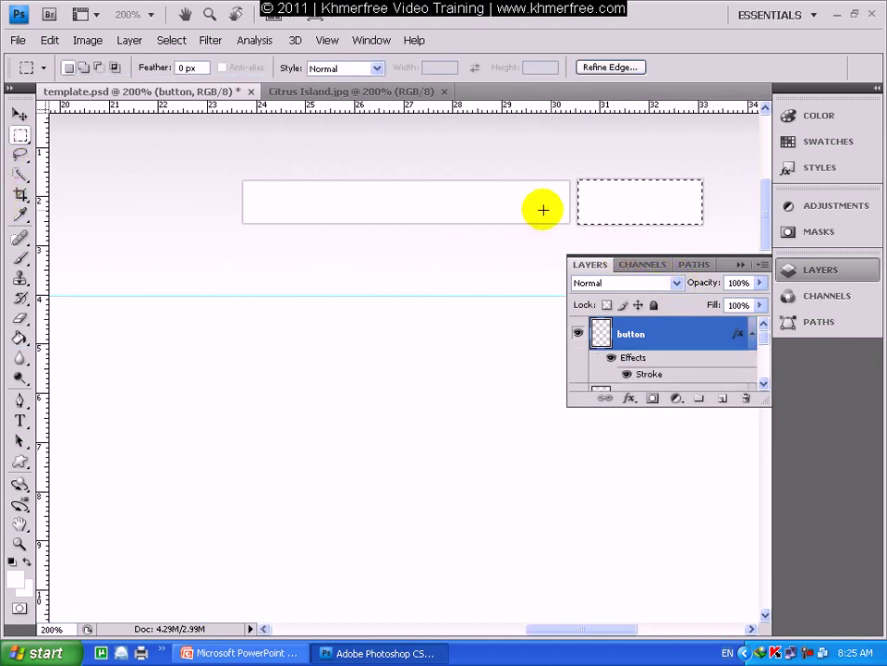
pyautogui.rightClick(599, 204)
pyautogui.click(615, 215)
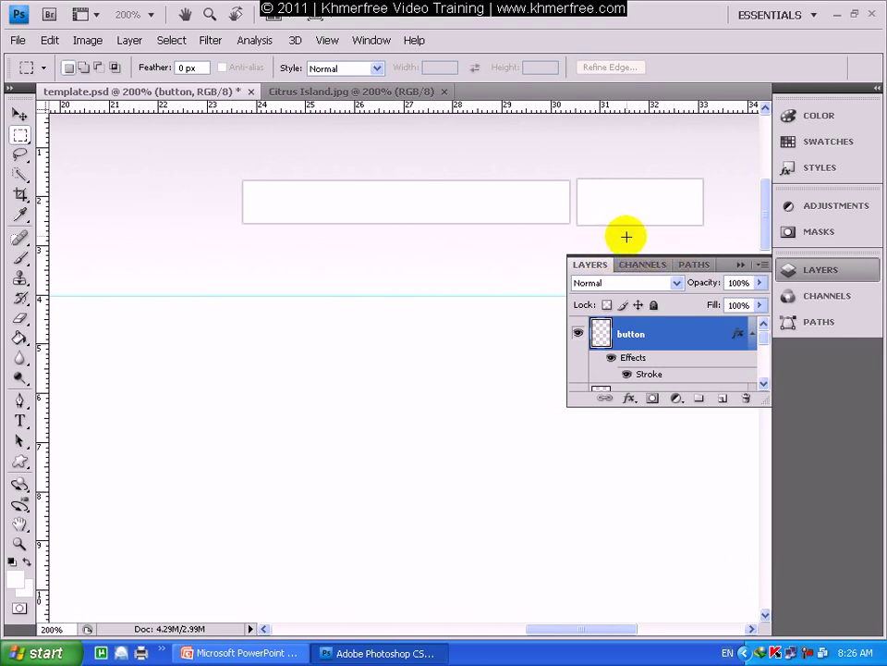
pyautogui.click(753, 335)
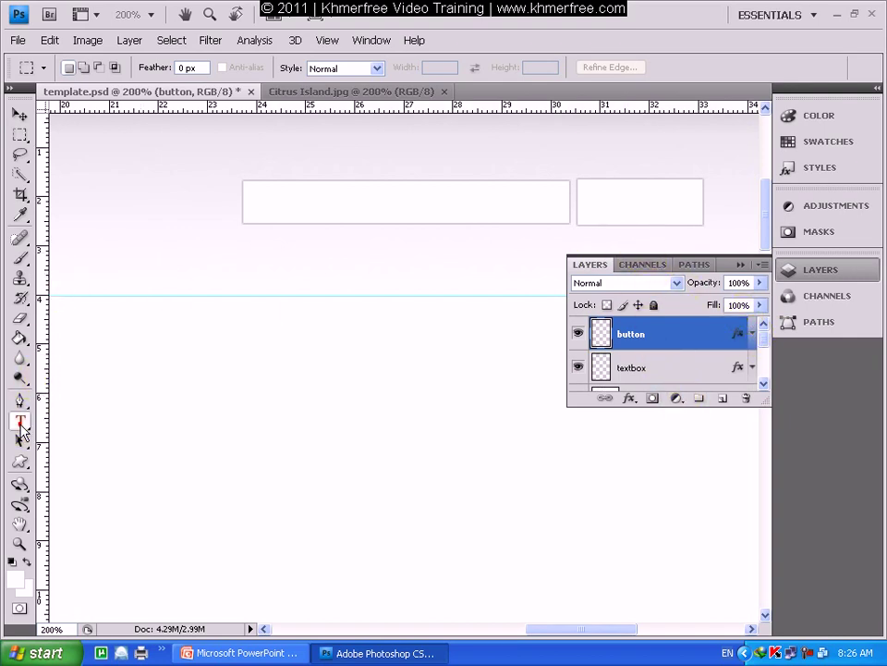
# Step: Add the text Search inside the button in Centaur 18 pt and color it dark green 317b04
pyautogui.click(19, 422)
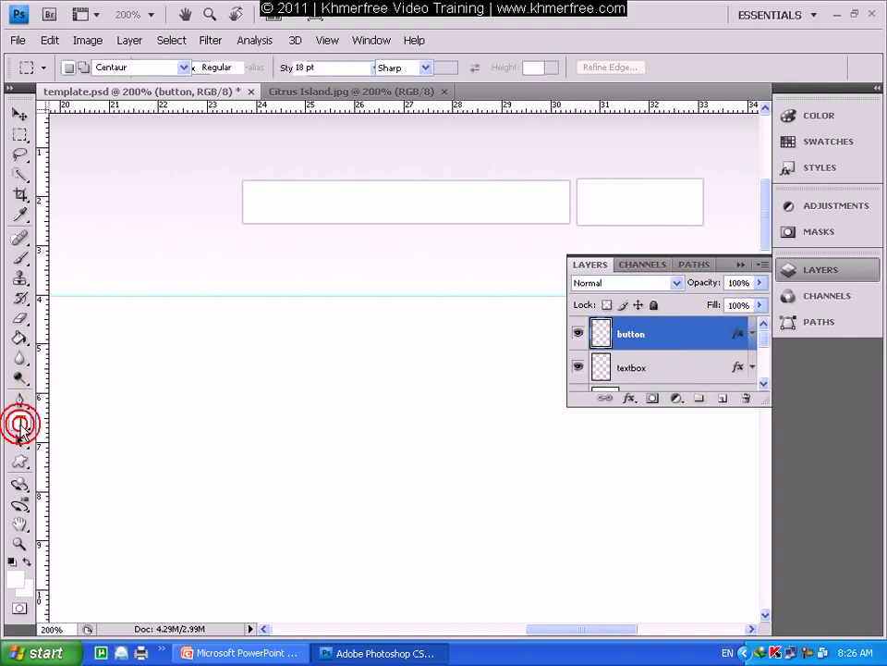
pyautogui.click(600, 202)
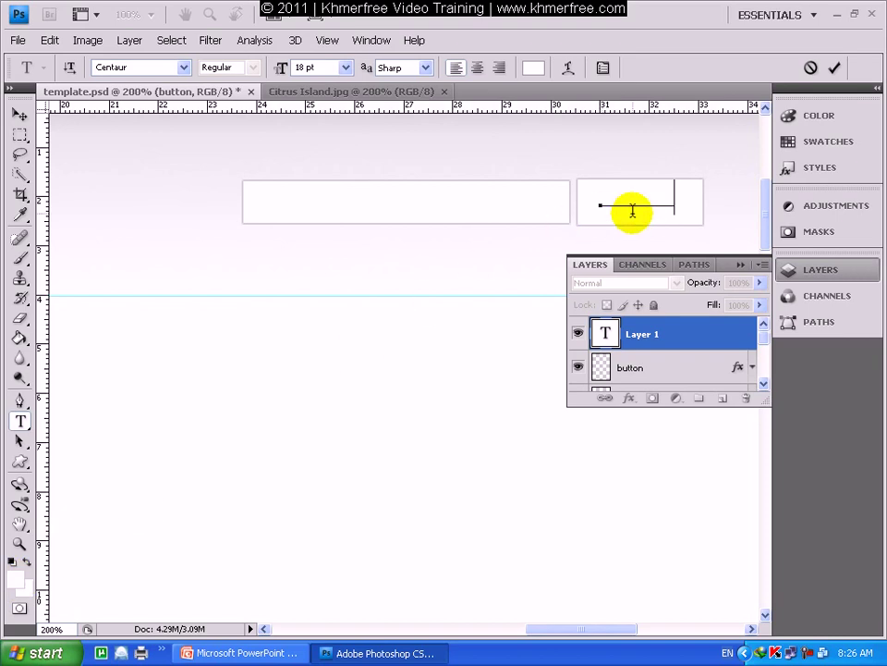
pyautogui.moveTo(683, 196); pyautogui.dragTo(601, 192)
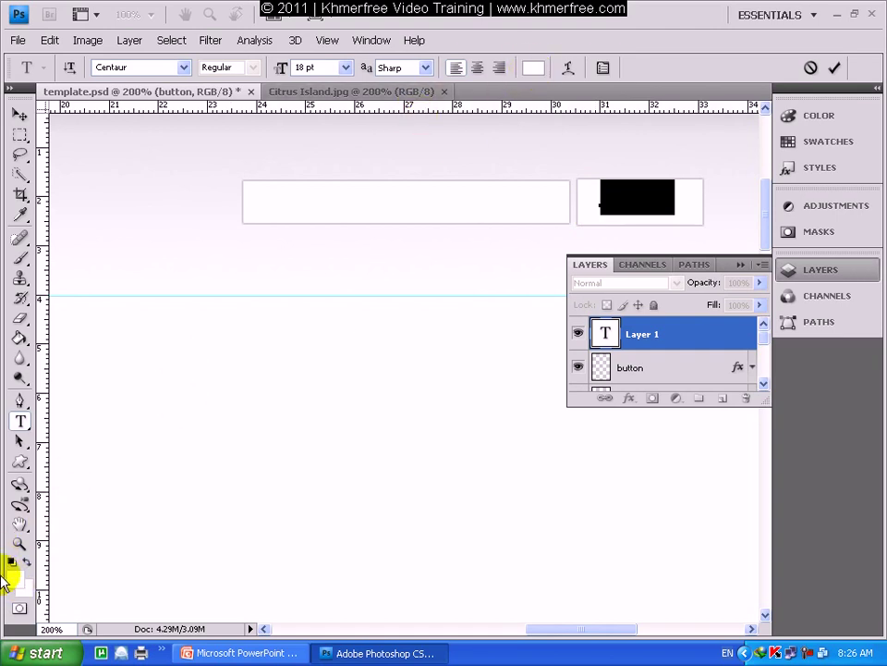
pyautogui.click(533, 71)
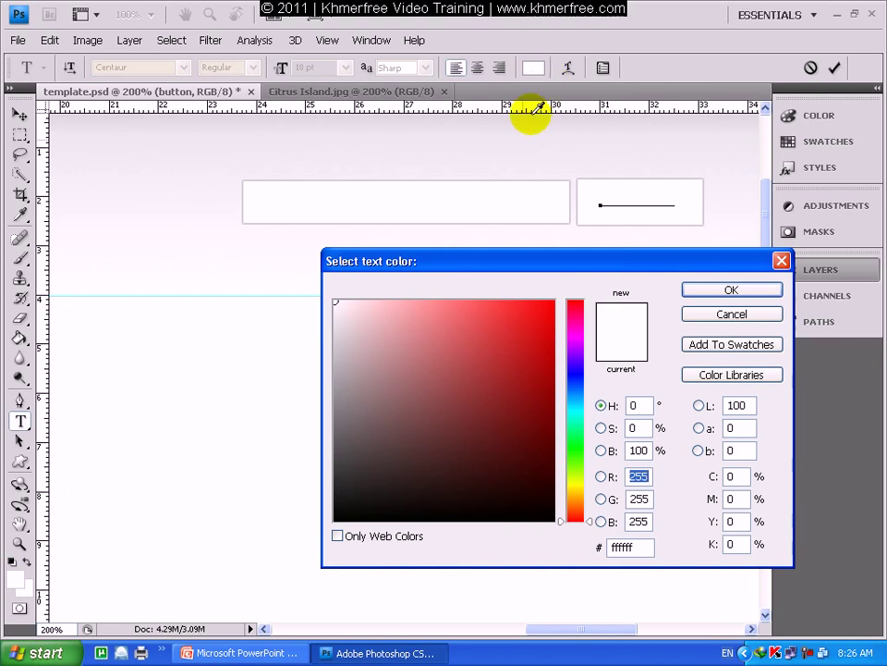
pyautogui.click(580, 458)
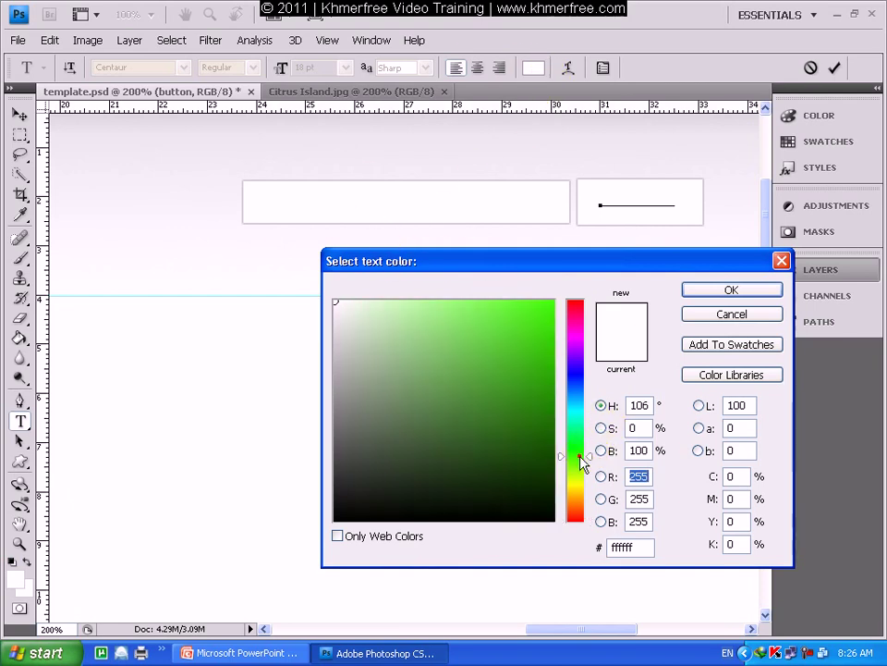
pyautogui.moveTo(529, 452); pyautogui.dragTo(547, 415)
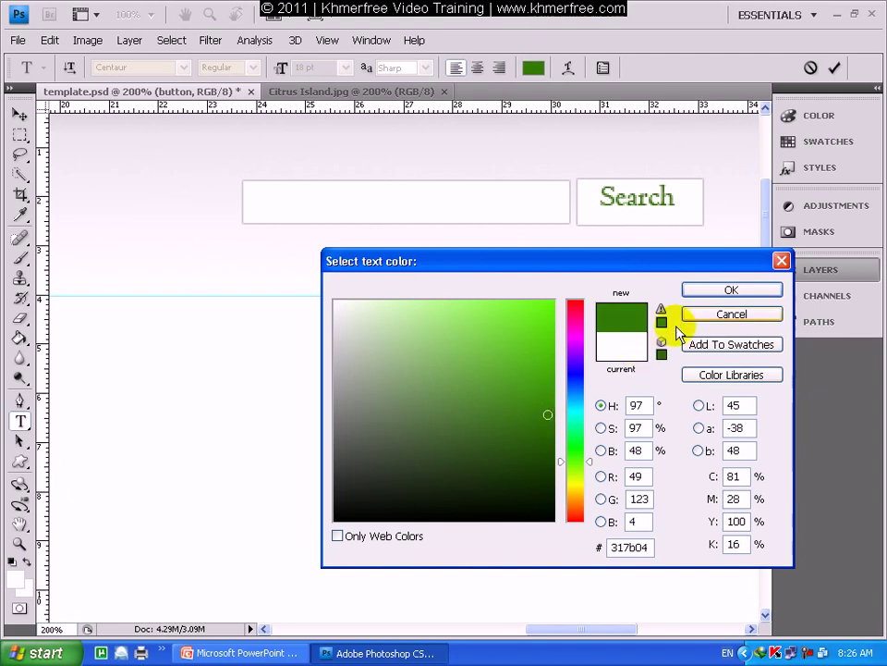
pyautogui.click(707, 290)
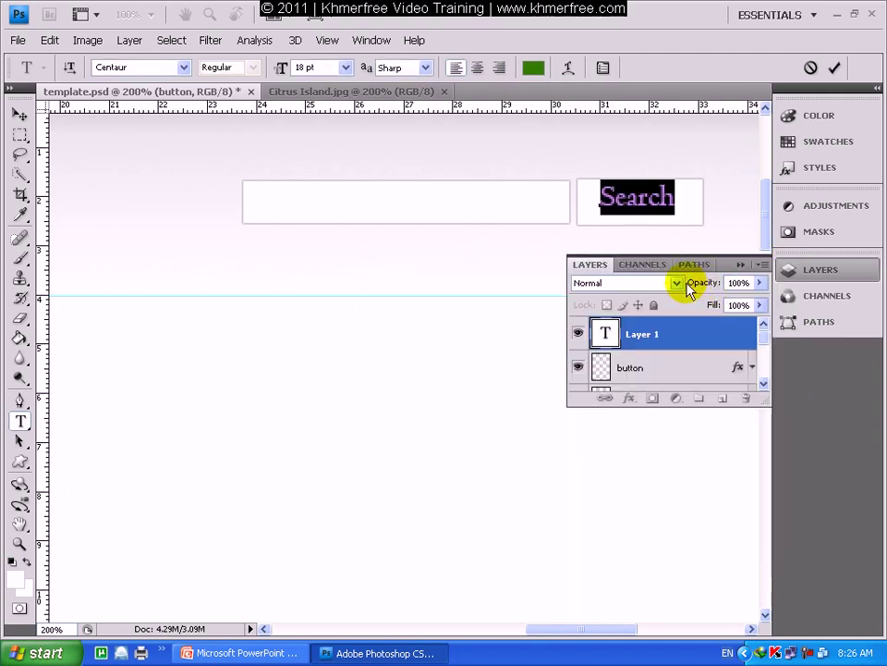
# Step: Commit the Search text and shift it slightly so it sits centered within the button outline
pyautogui.click(19, 115)
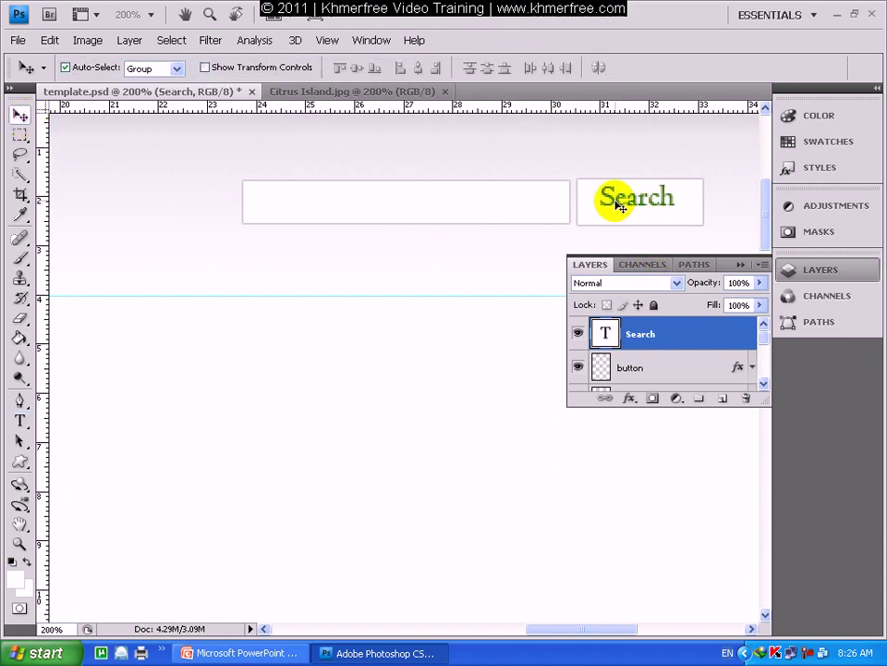
pyautogui.moveTo(617, 205); pyautogui.dragTo(616, 209)
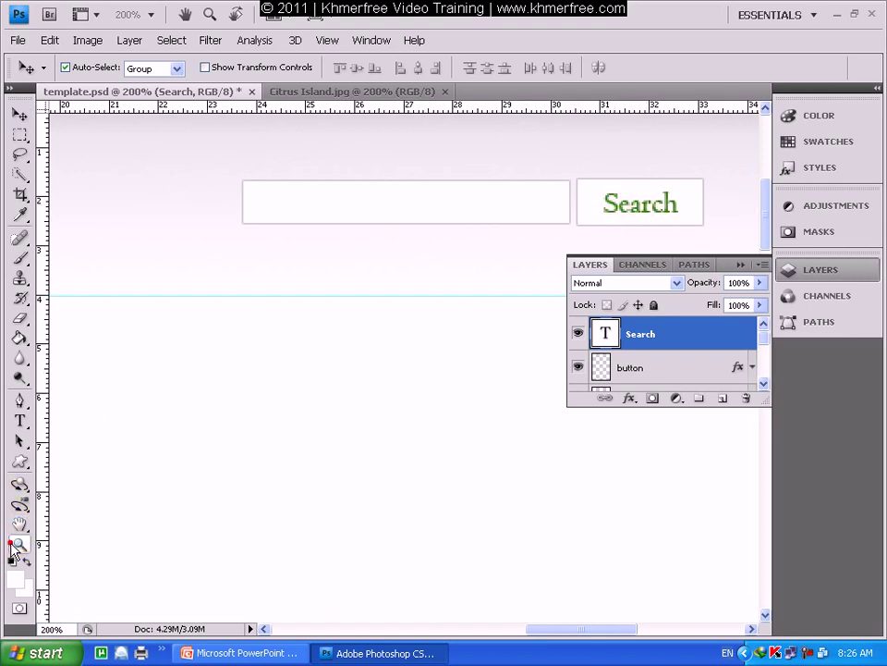
# Step: Examine the whole header of template.psd, with its logo, slogan, search field and Search button, at 50% zoom
pyautogui.click(20, 544)
pyautogui.click(83, 68)
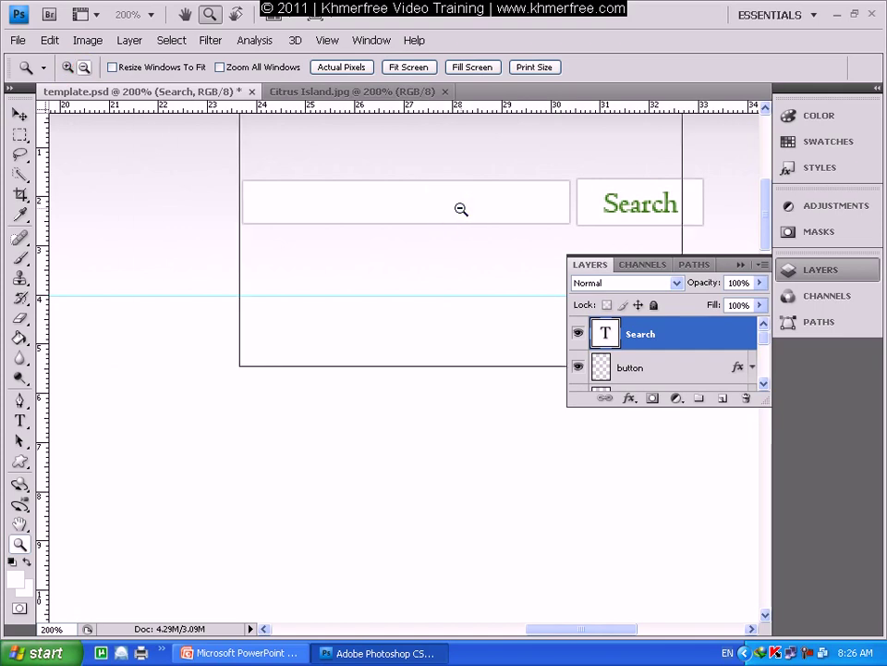
pyautogui.click(452, 209)
pyautogui.click(213, 264)
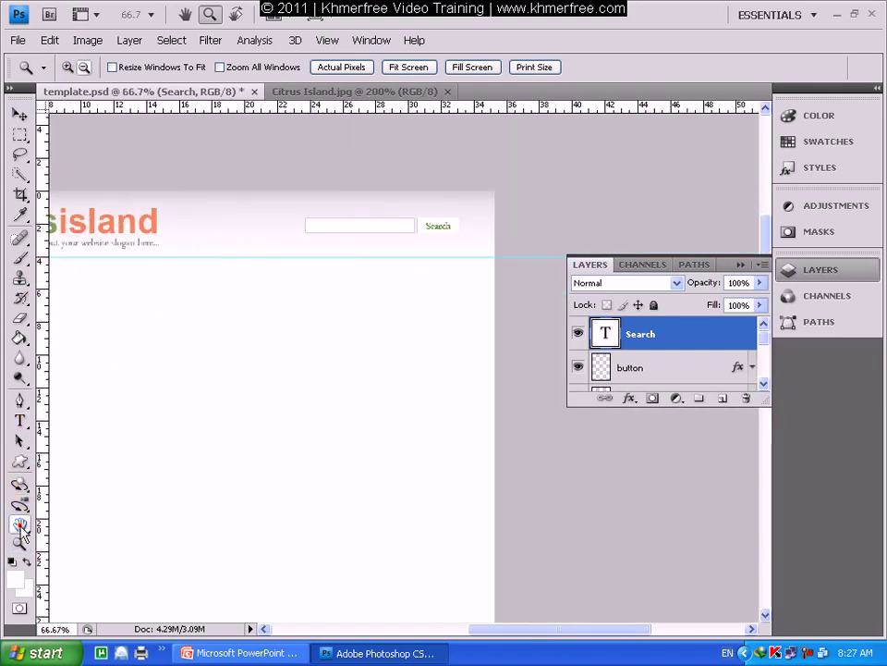
pyautogui.click(20, 523)
pyautogui.moveTo(196, 402); pyautogui.dragTo(314, 391)
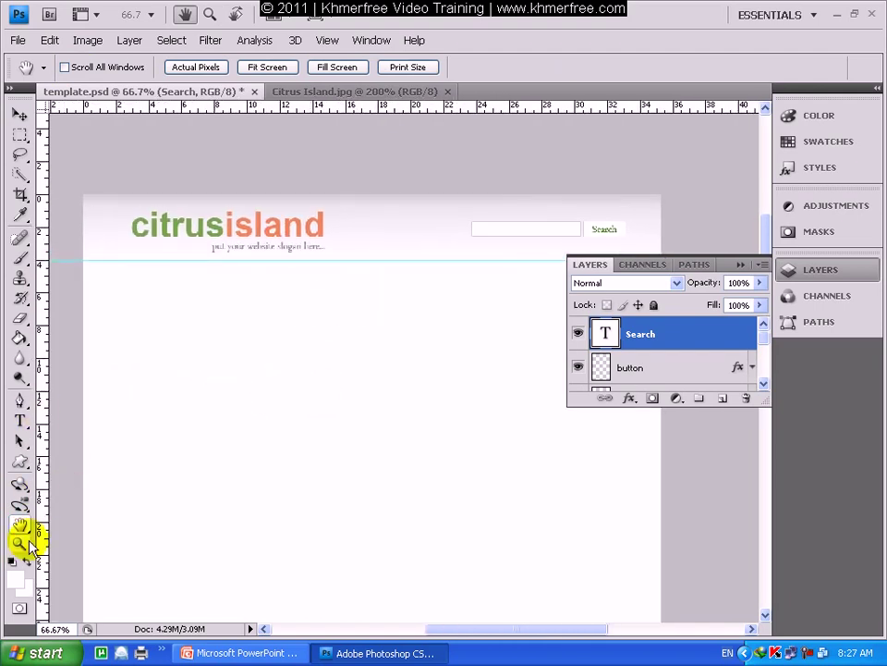
pyautogui.click(19, 543)
pyautogui.click(382, 269)
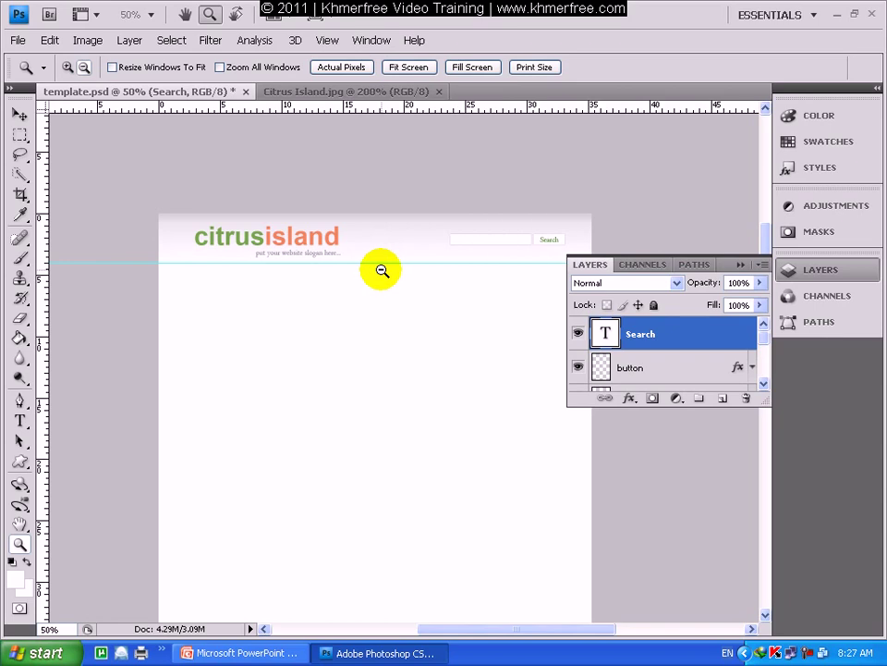